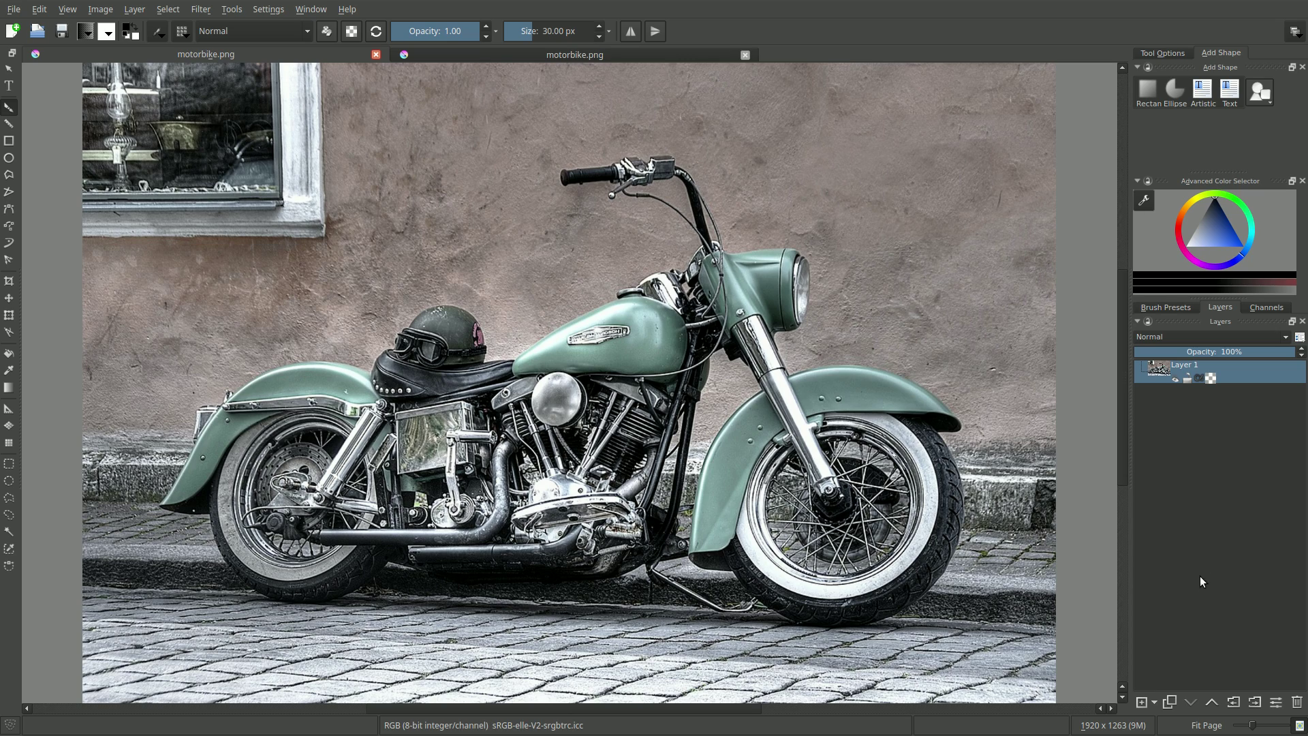
Duplicate the motorbike photo layer and invert the colours of the copy
left_click(1170, 701)
left_click(198, 11)
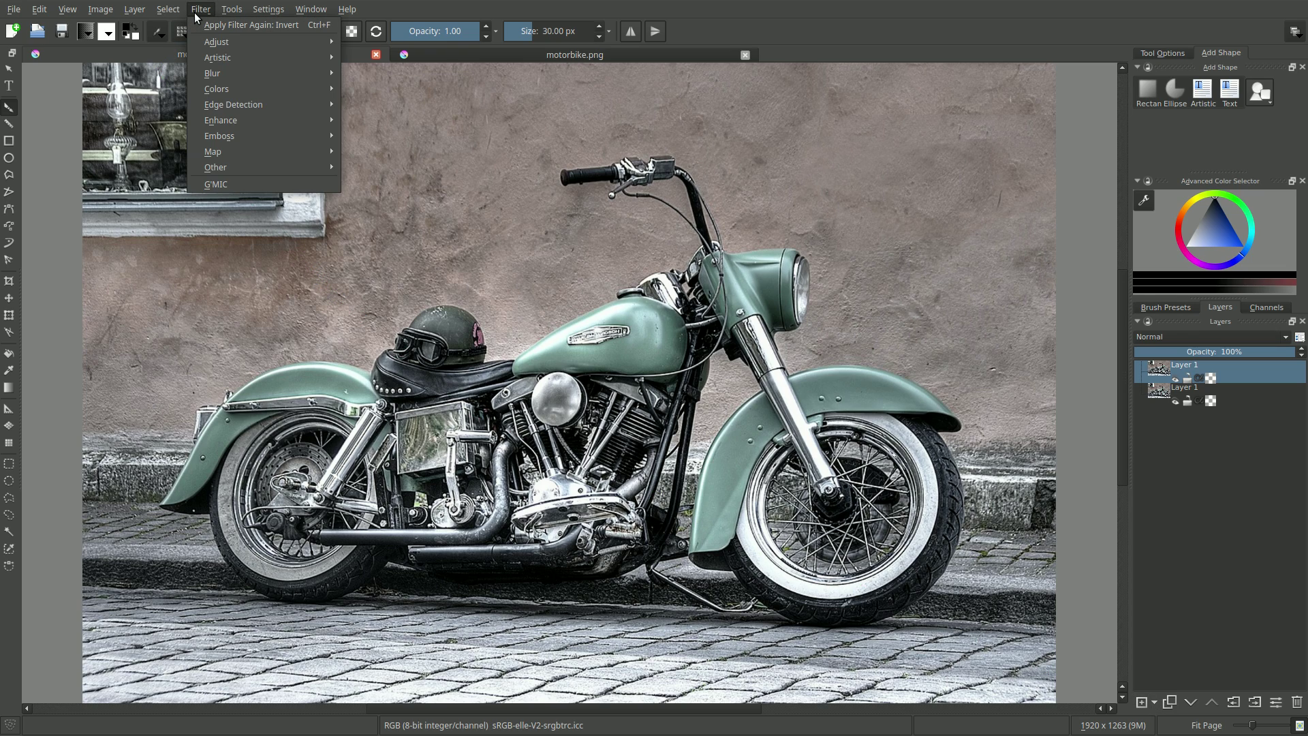
mouse_move(216, 42)
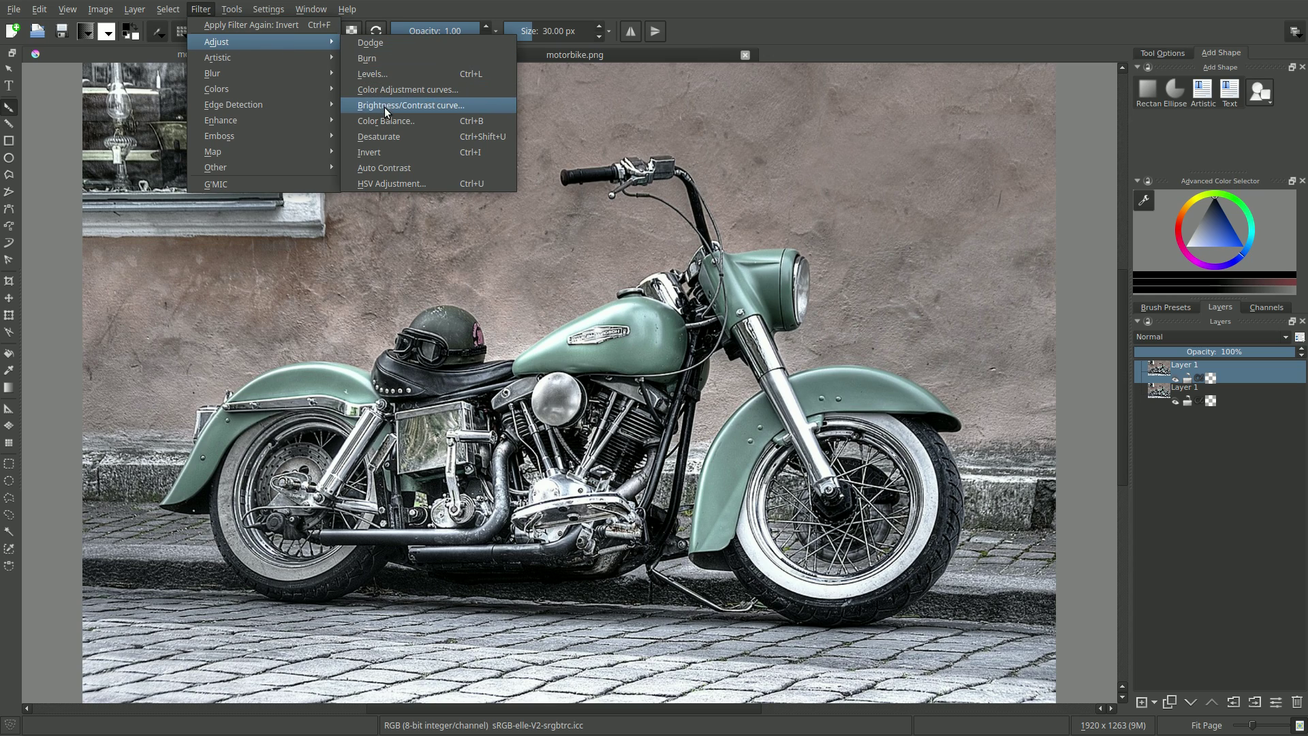
left_click(387, 151)
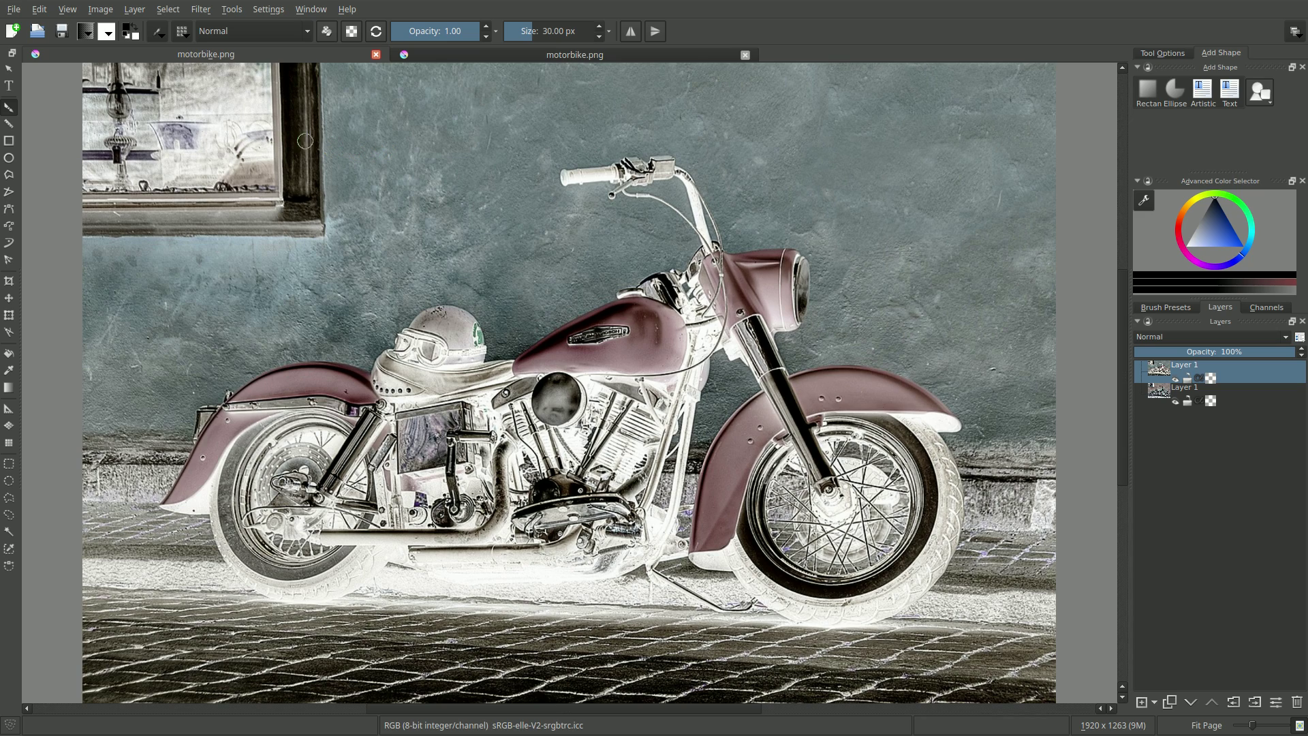
Apply G'MIC Repair > Smooth [bilateral] with value variance 25 to the inverted layer
left_click(205, 16)
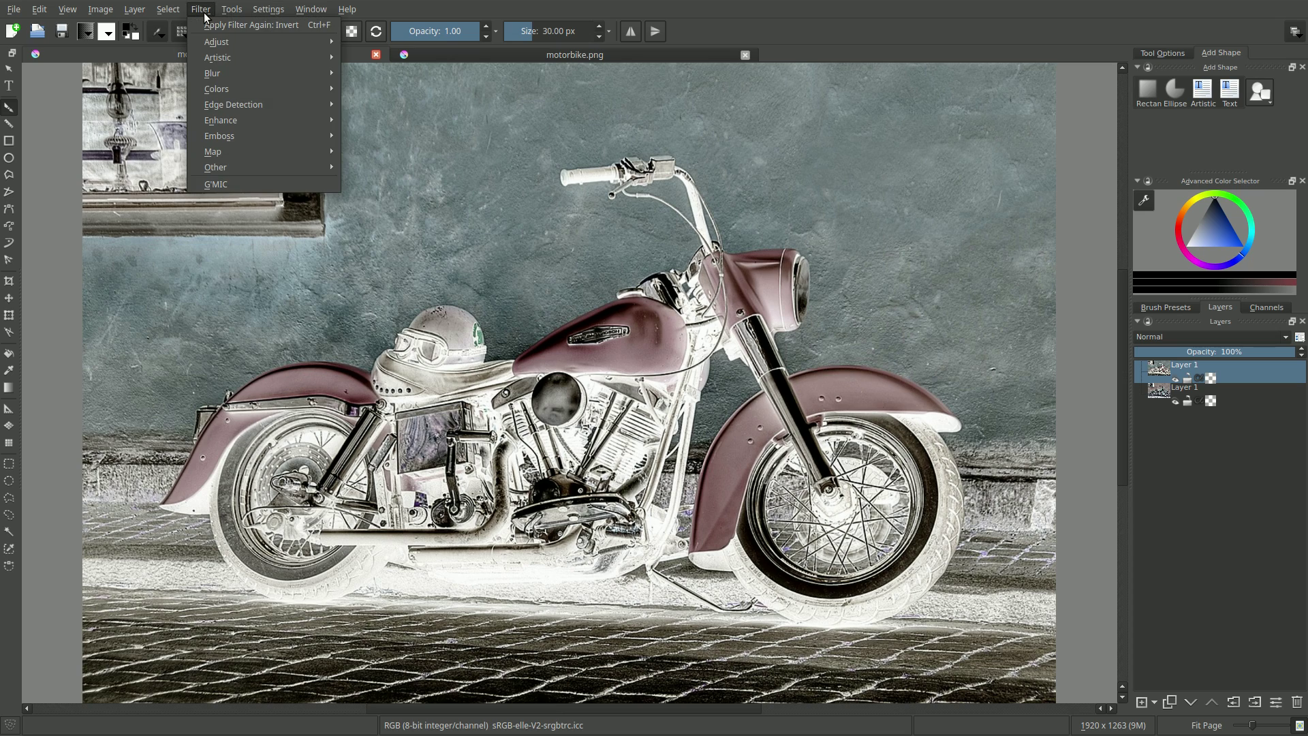
left_click(227, 181)
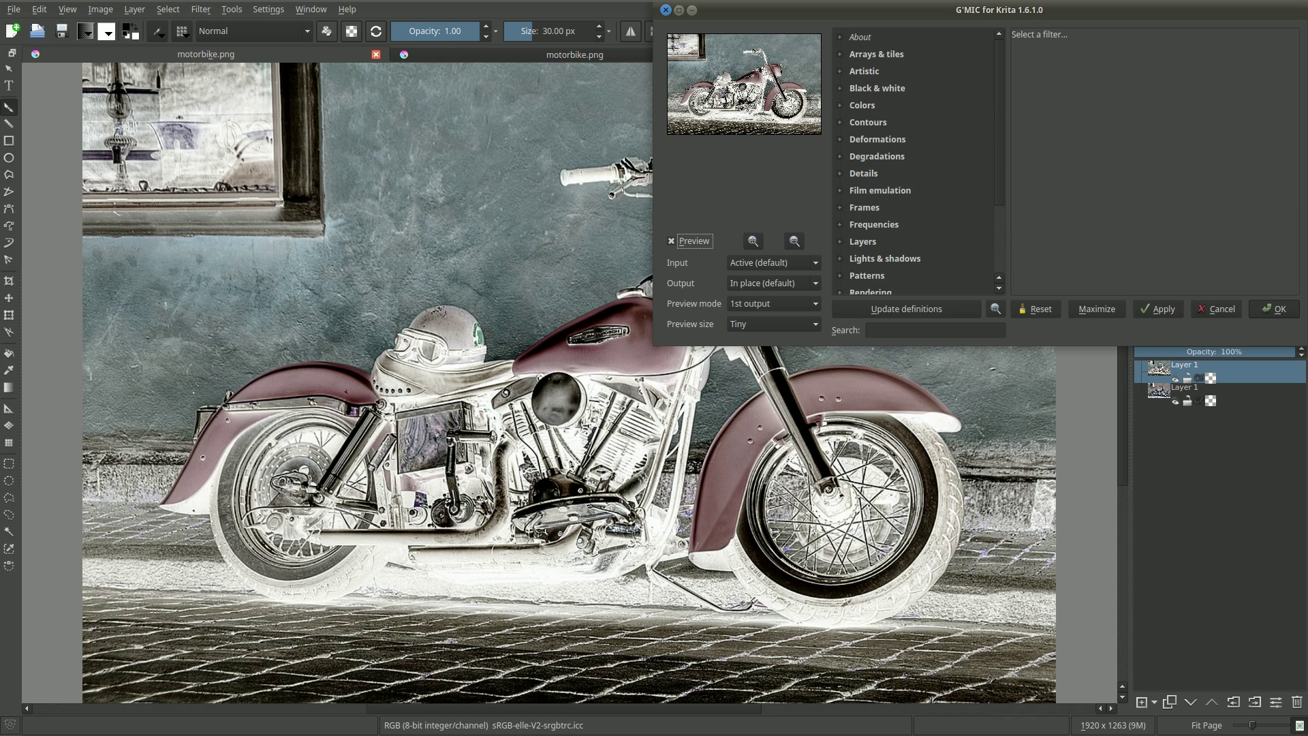
scroll(867, 195, "down", 2)
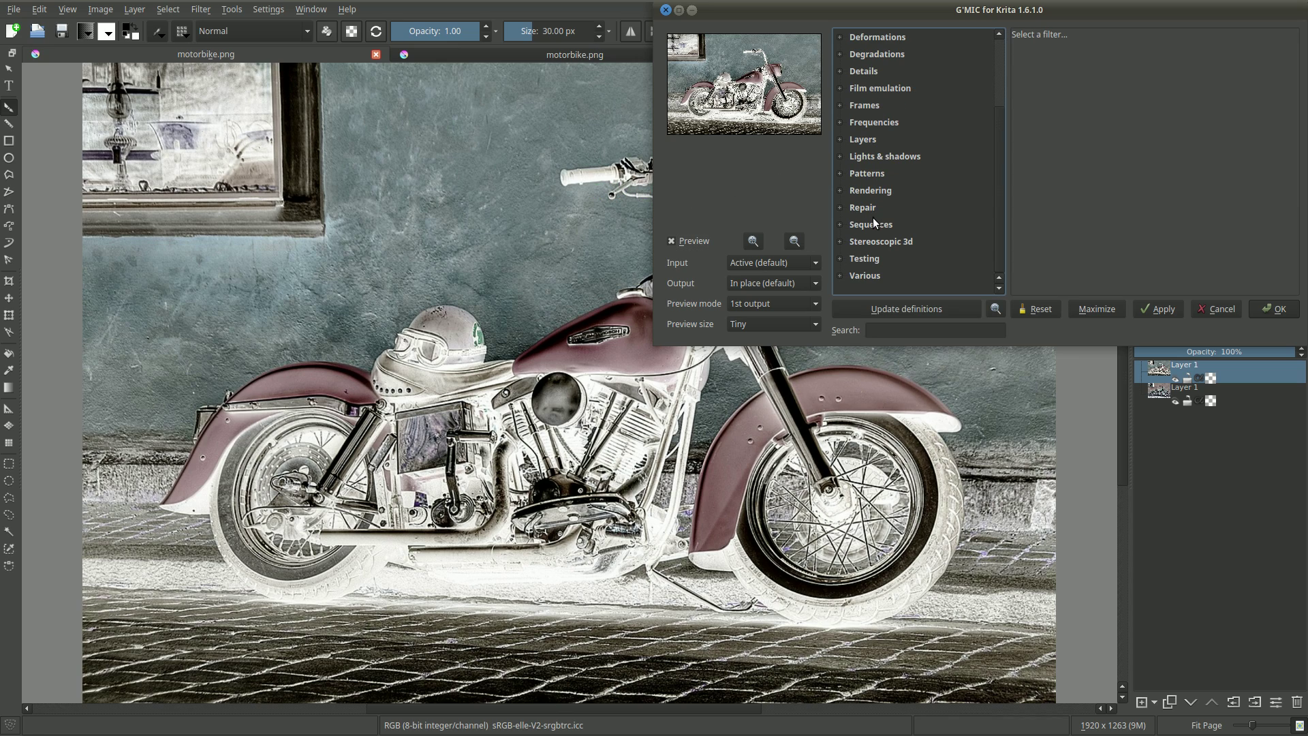
left_click(841, 207)
scroll(864, 217, "down", 3)
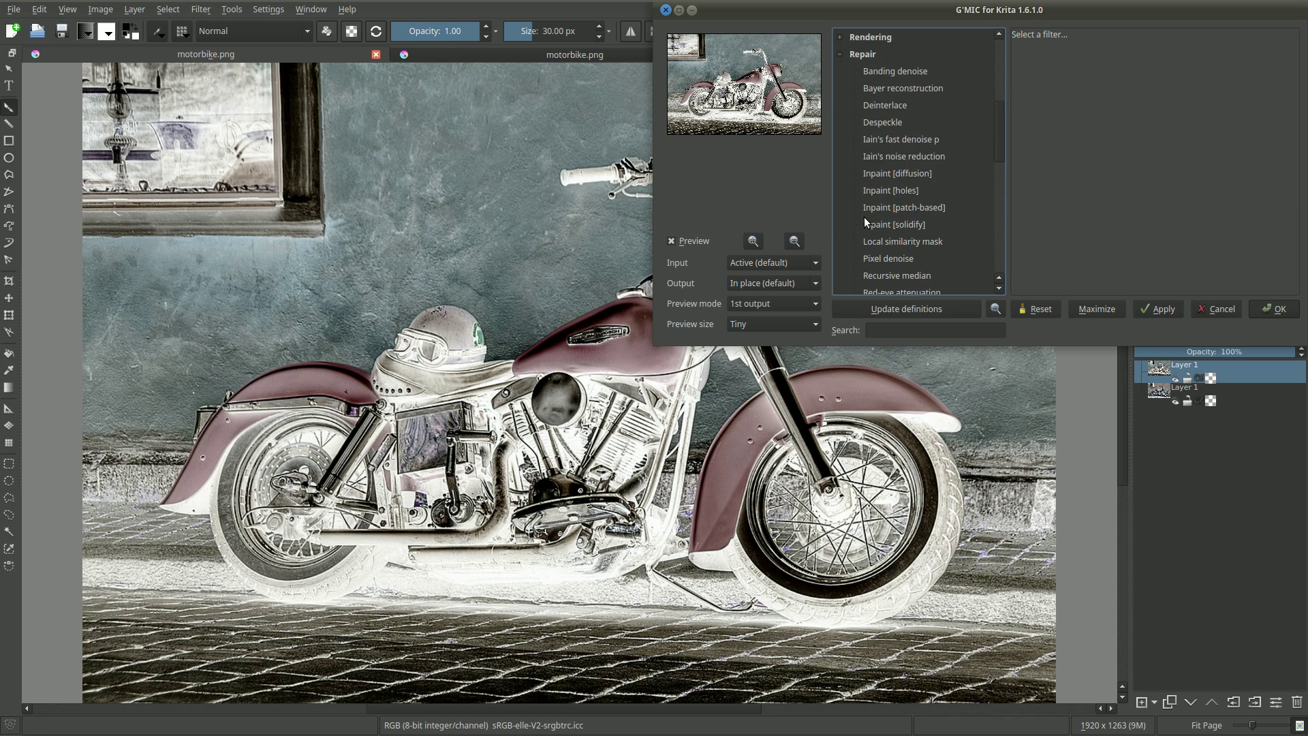
scroll(883, 227, "down", 1)
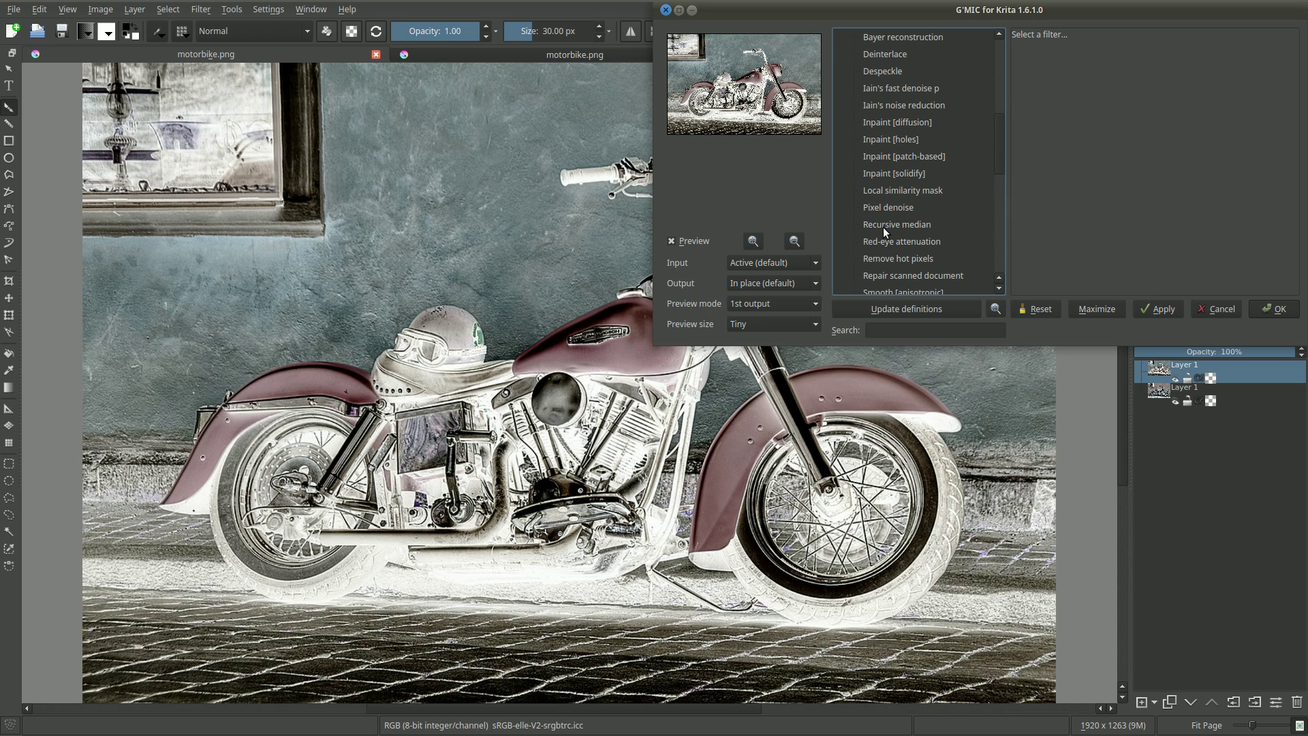
scroll(884, 227, "down", 1)
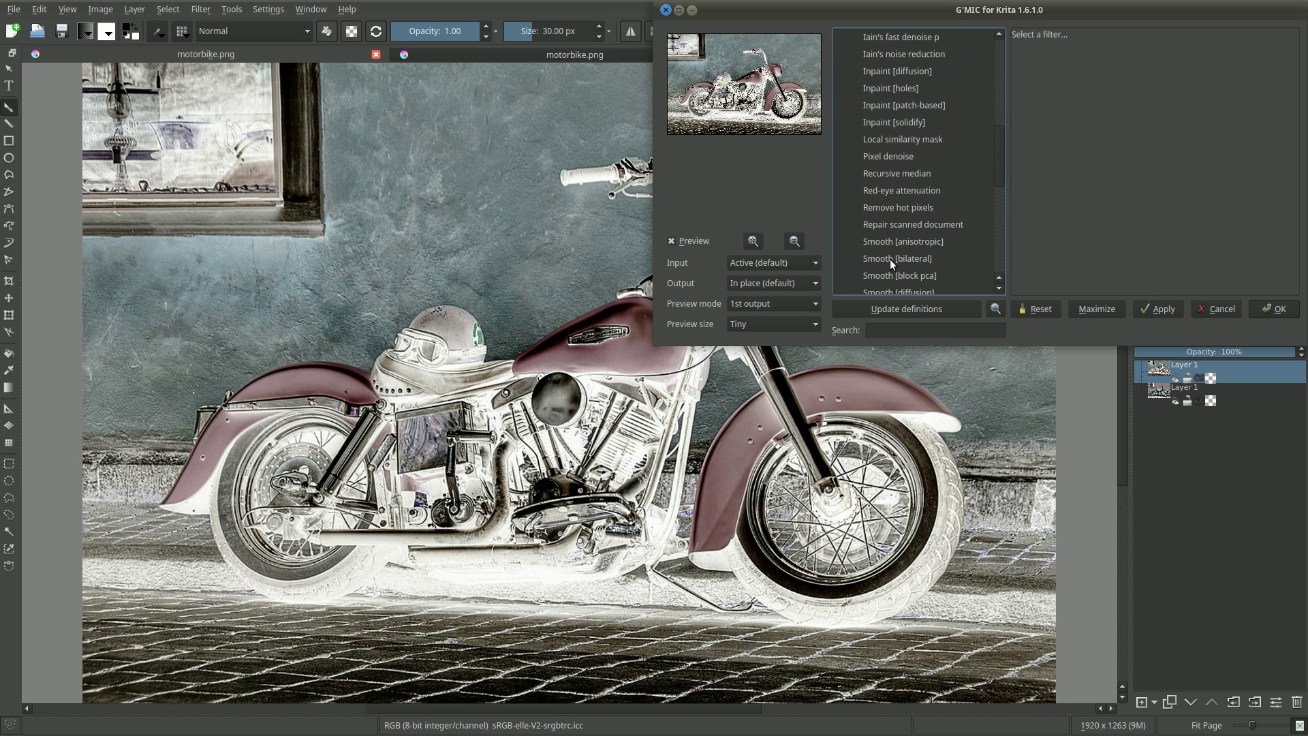
left_click(890, 259)
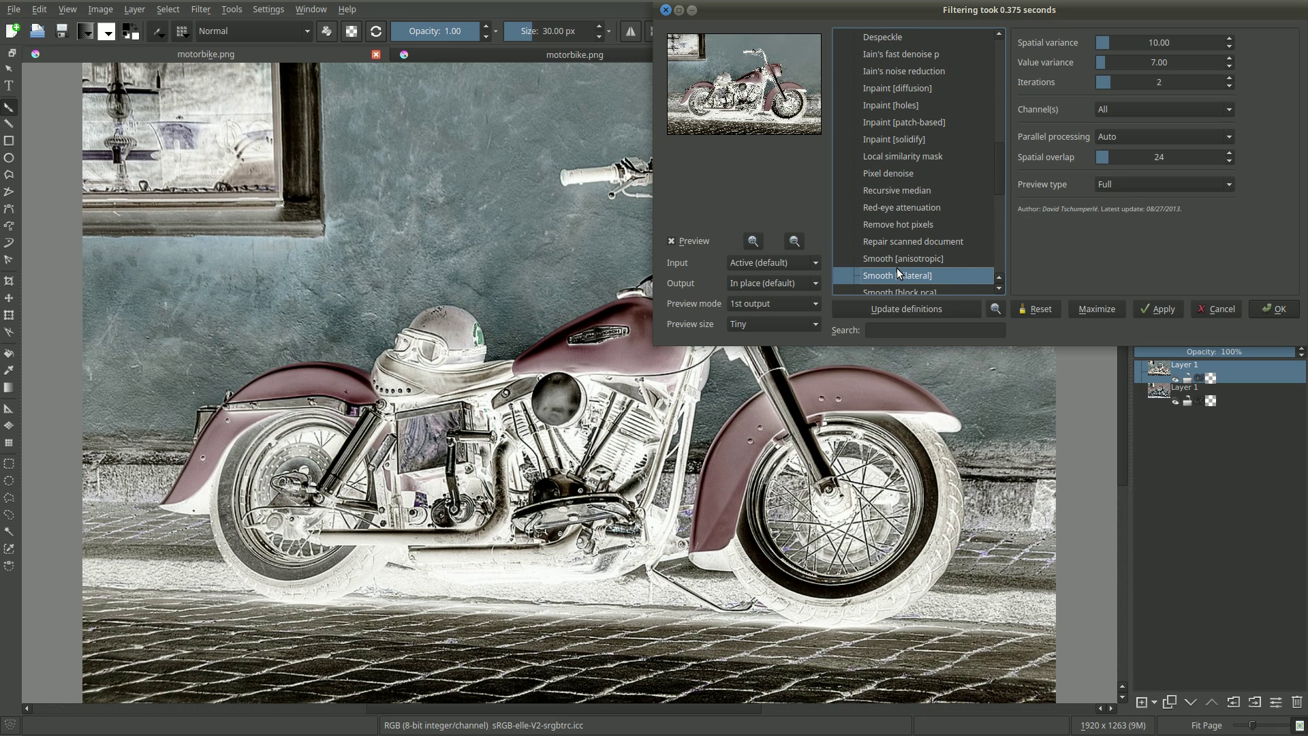
double_click(1112, 64)
type("25")
key("Tab")
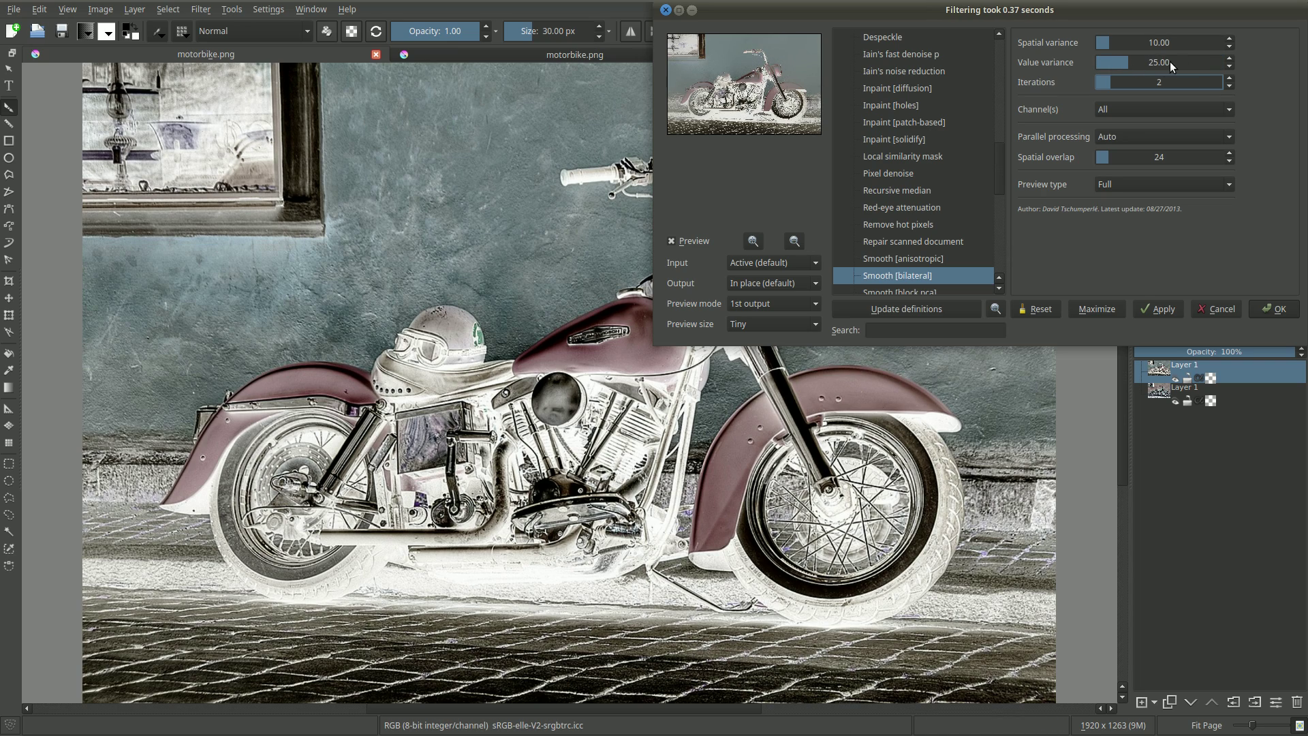
left_click(1265, 306)
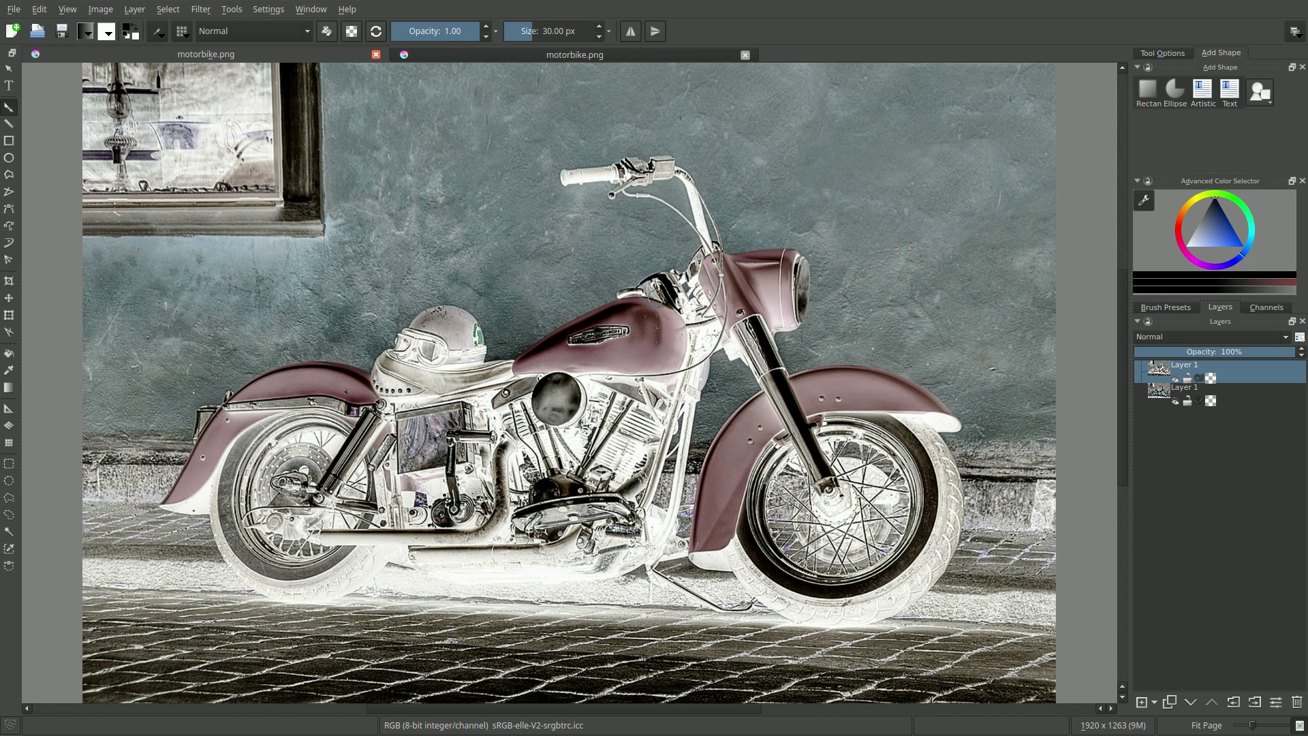
Apply G'MIC Blend [standard] with Active & below input in gimp: Vivid light mode
left_click(202, 9)
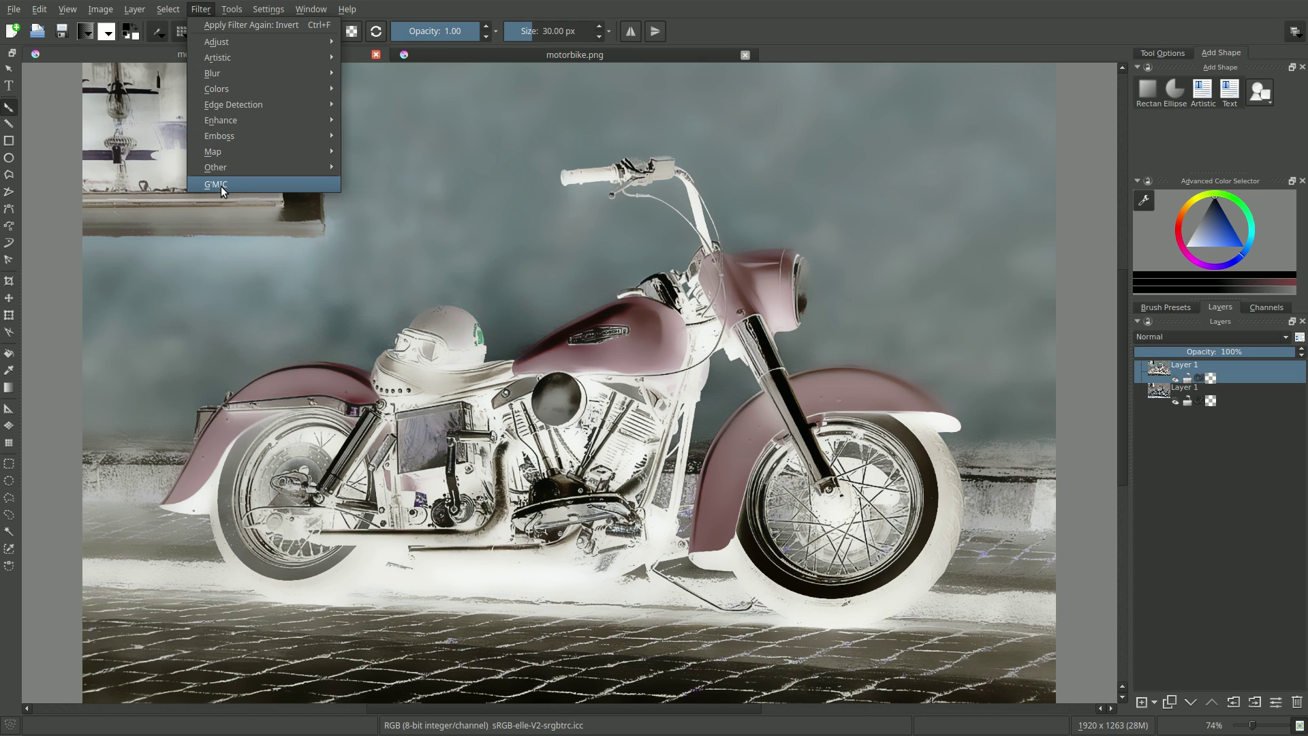
key("Escape")
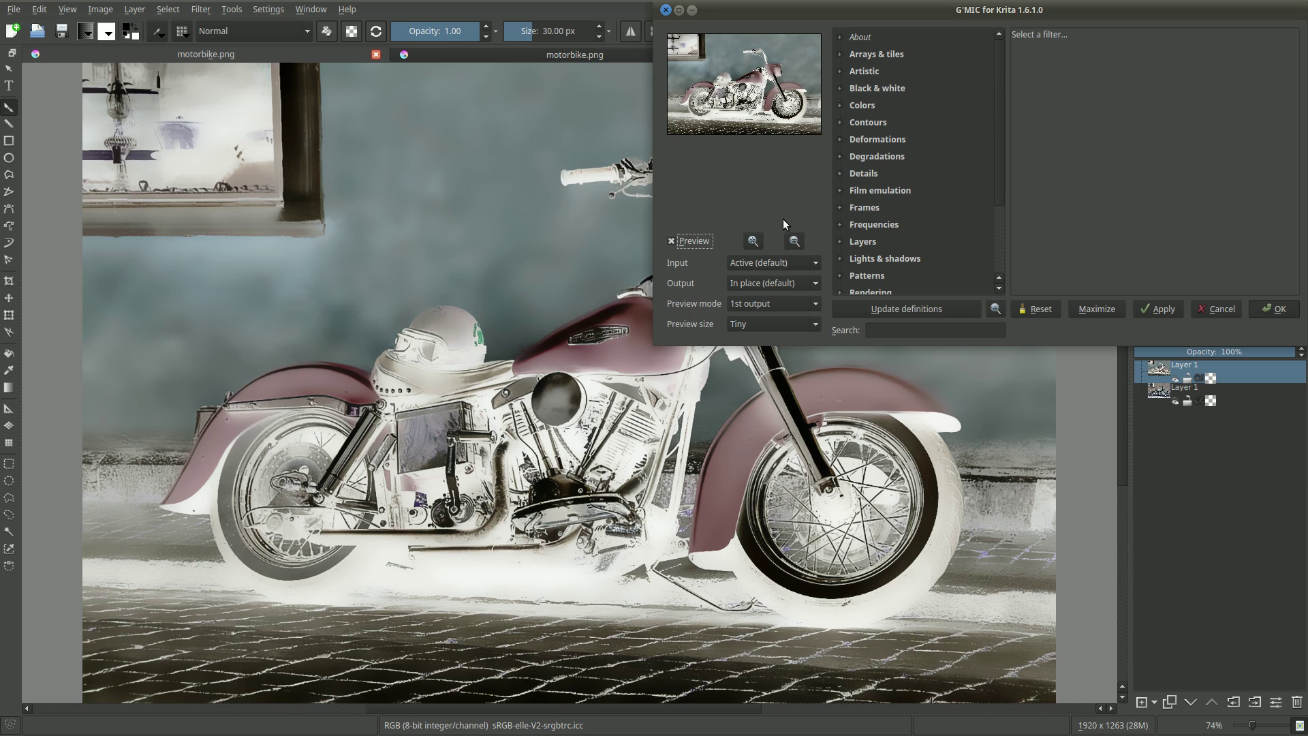
scroll(857, 217, "down", 2)
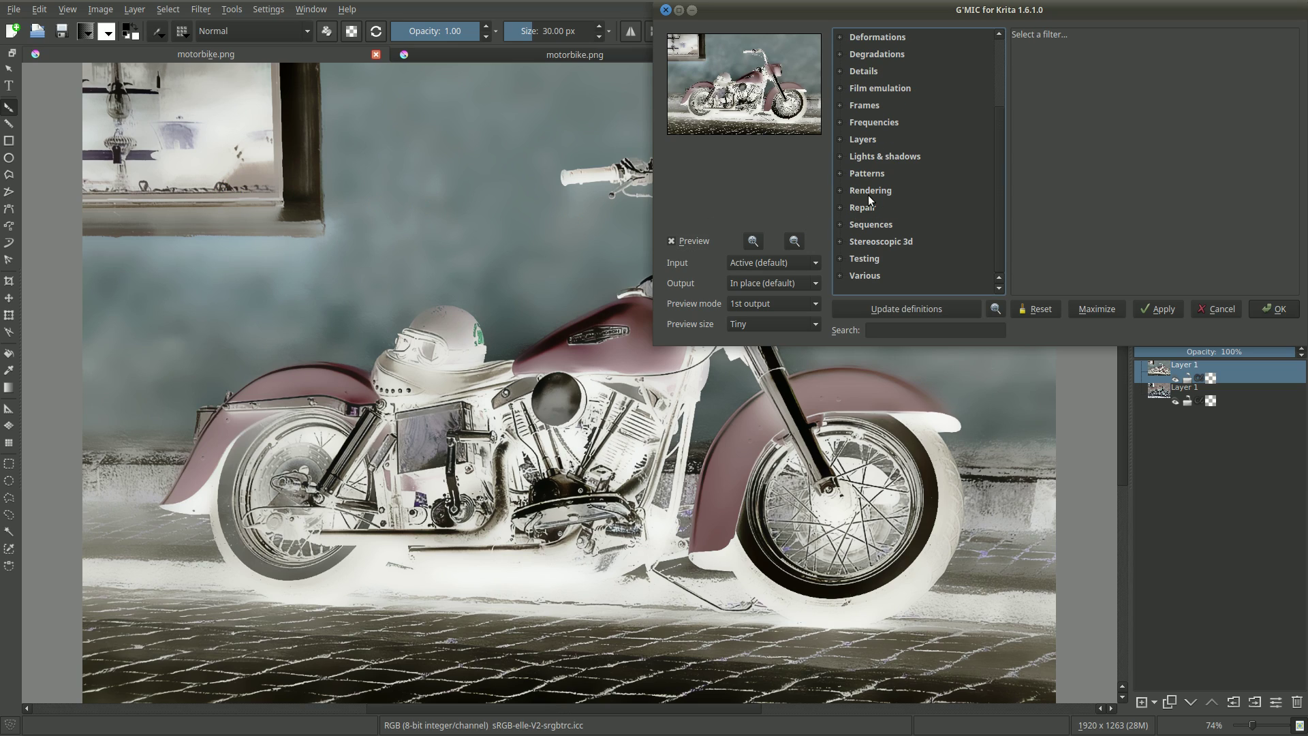
left_click(839, 139)
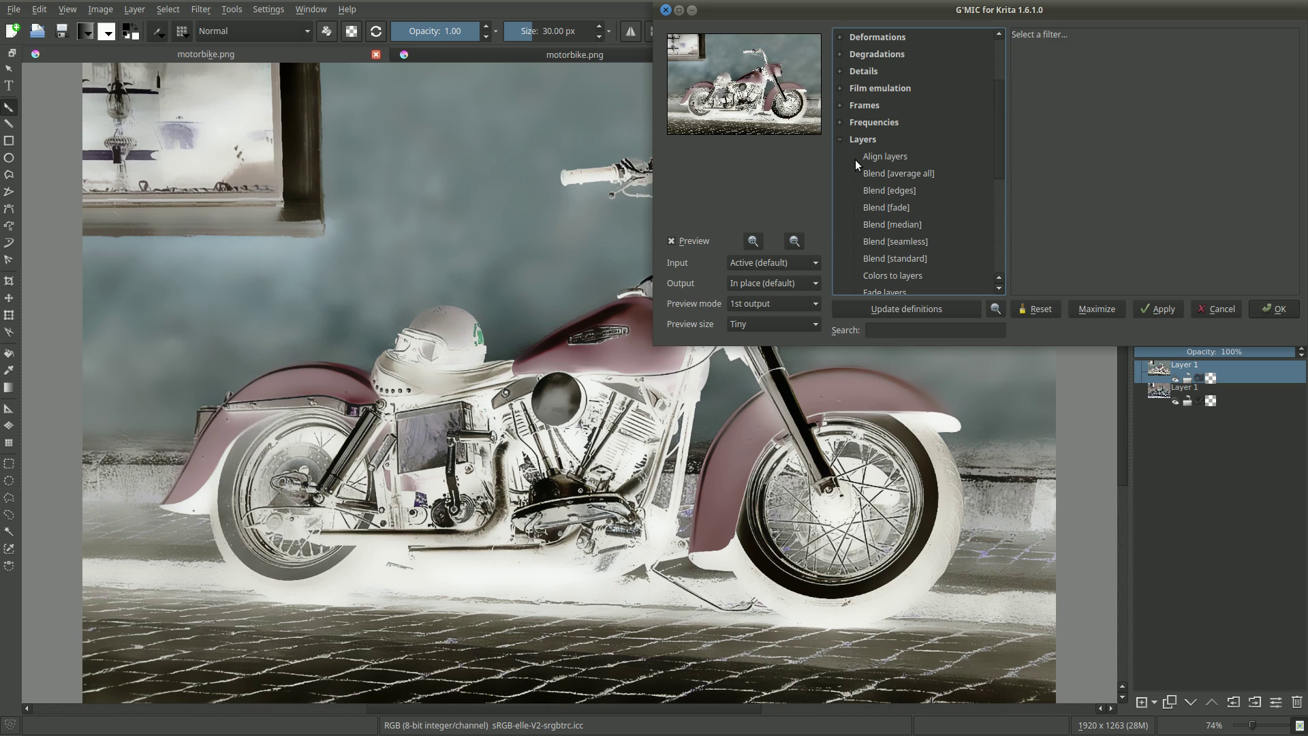
left_click(900, 259)
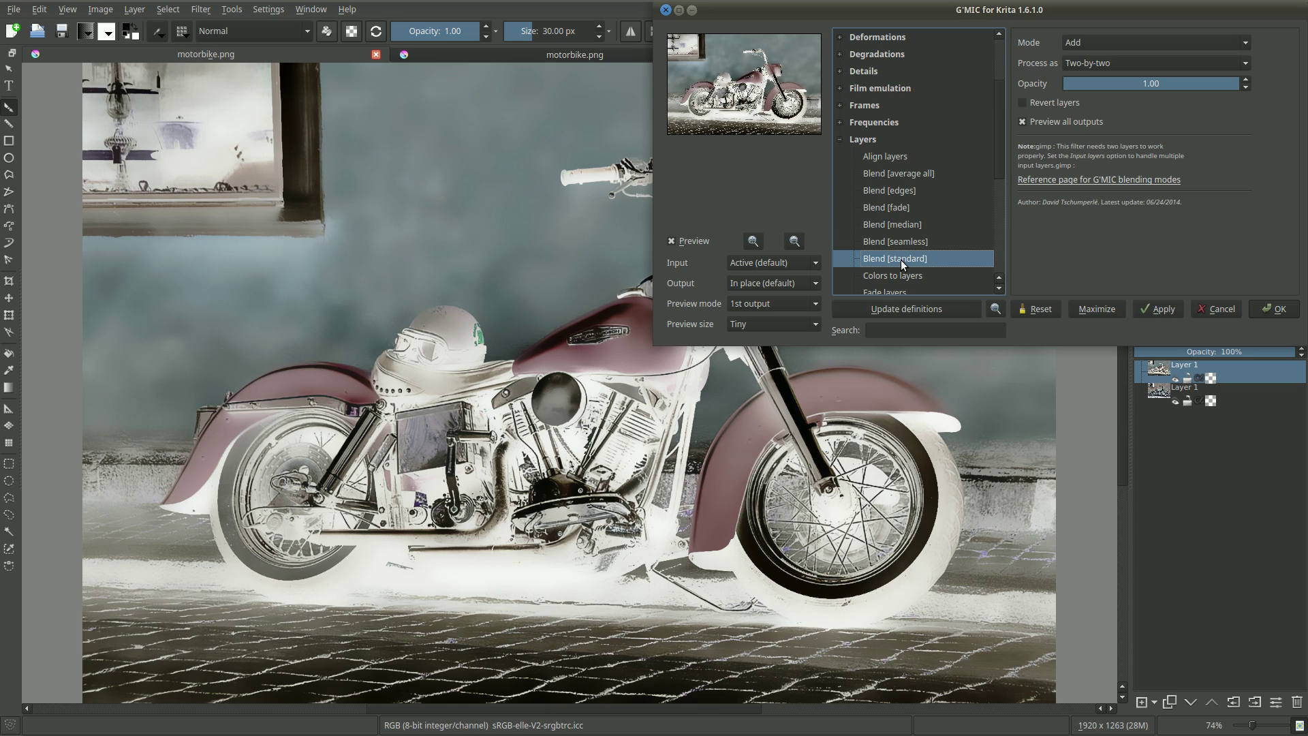
left_click(748, 264)
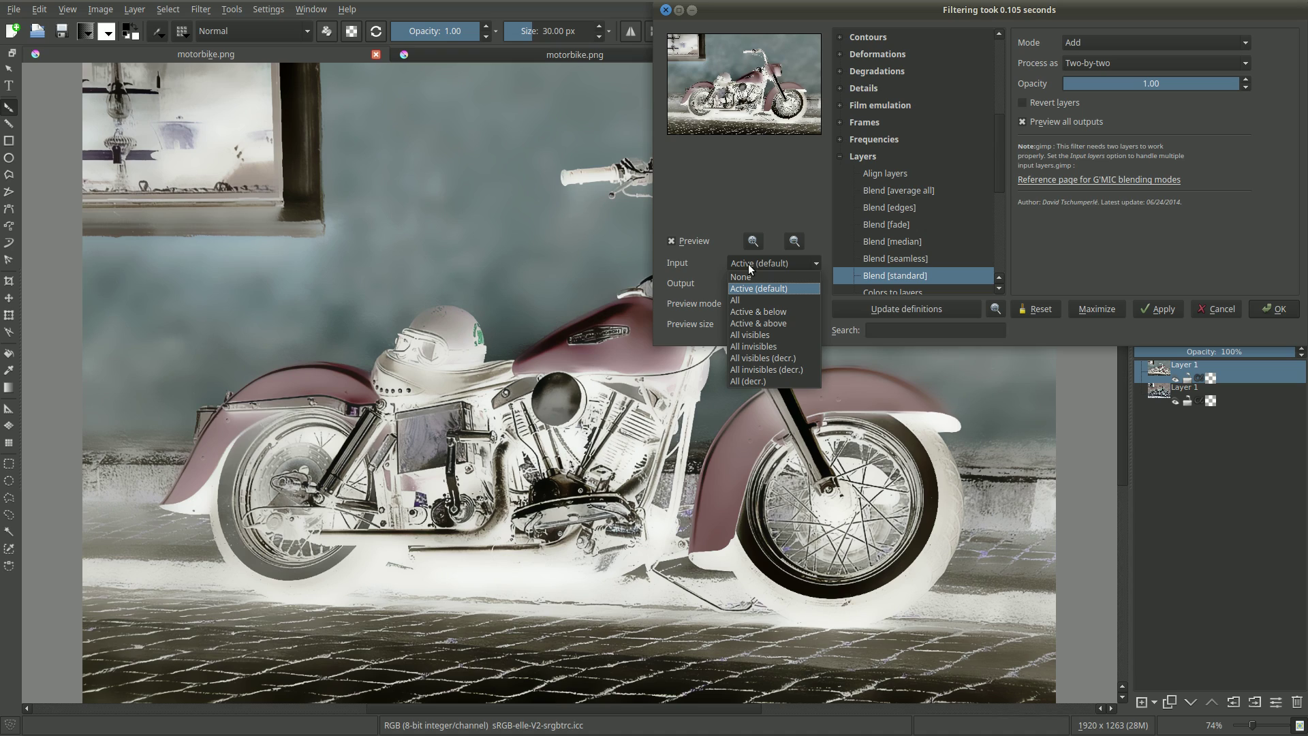
left_click(752, 308)
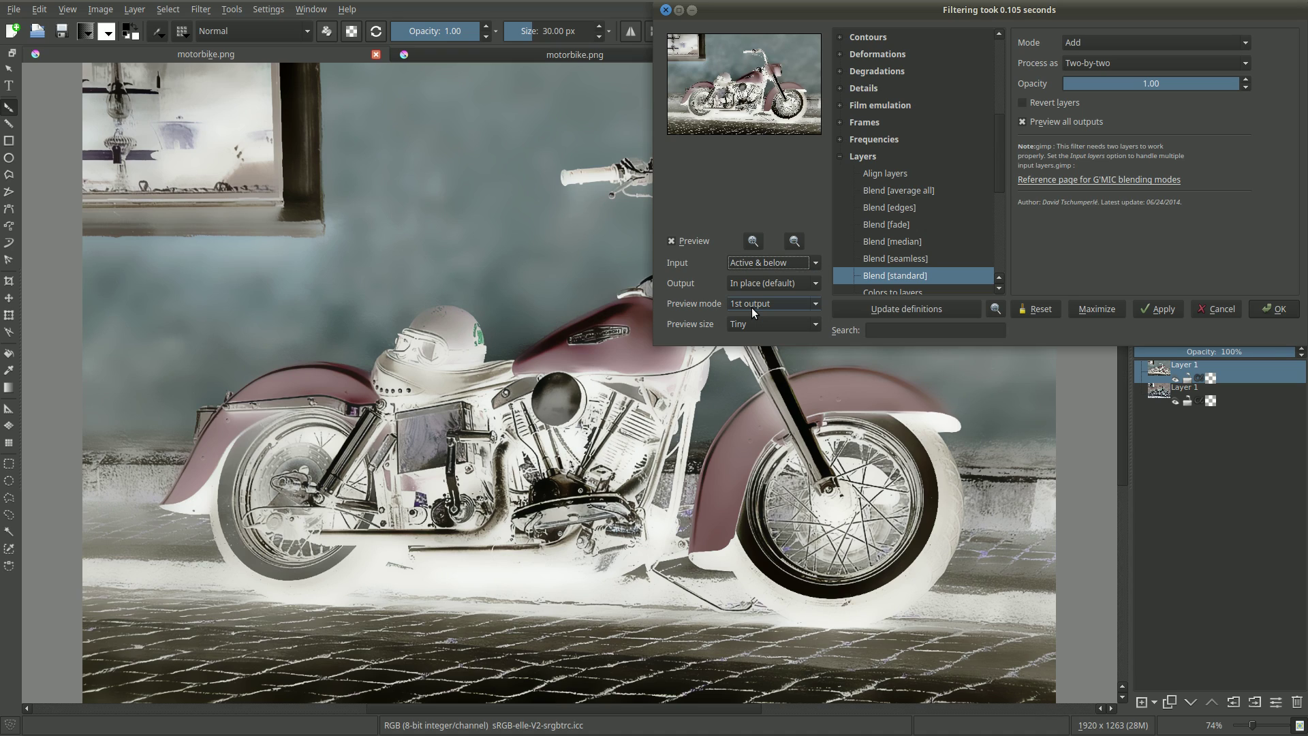
left_click(1102, 45)
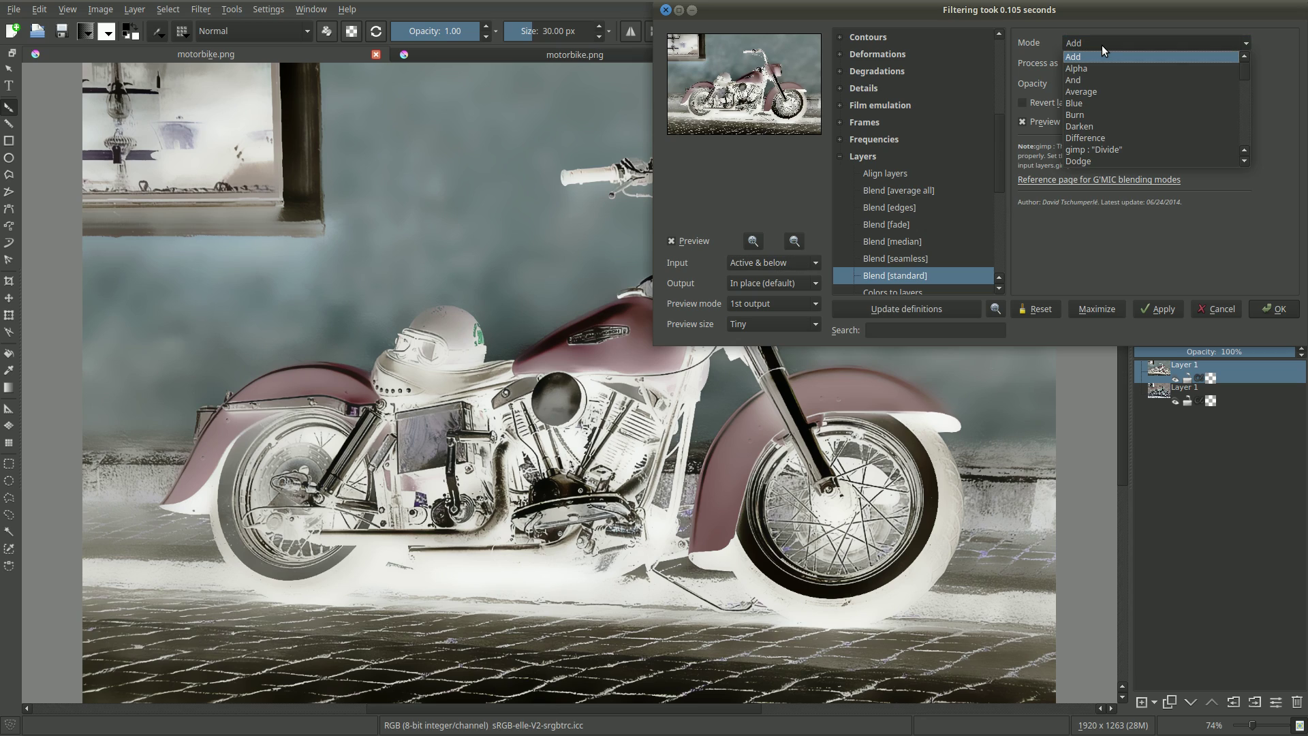
scroll(1126, 98, "down", 10)
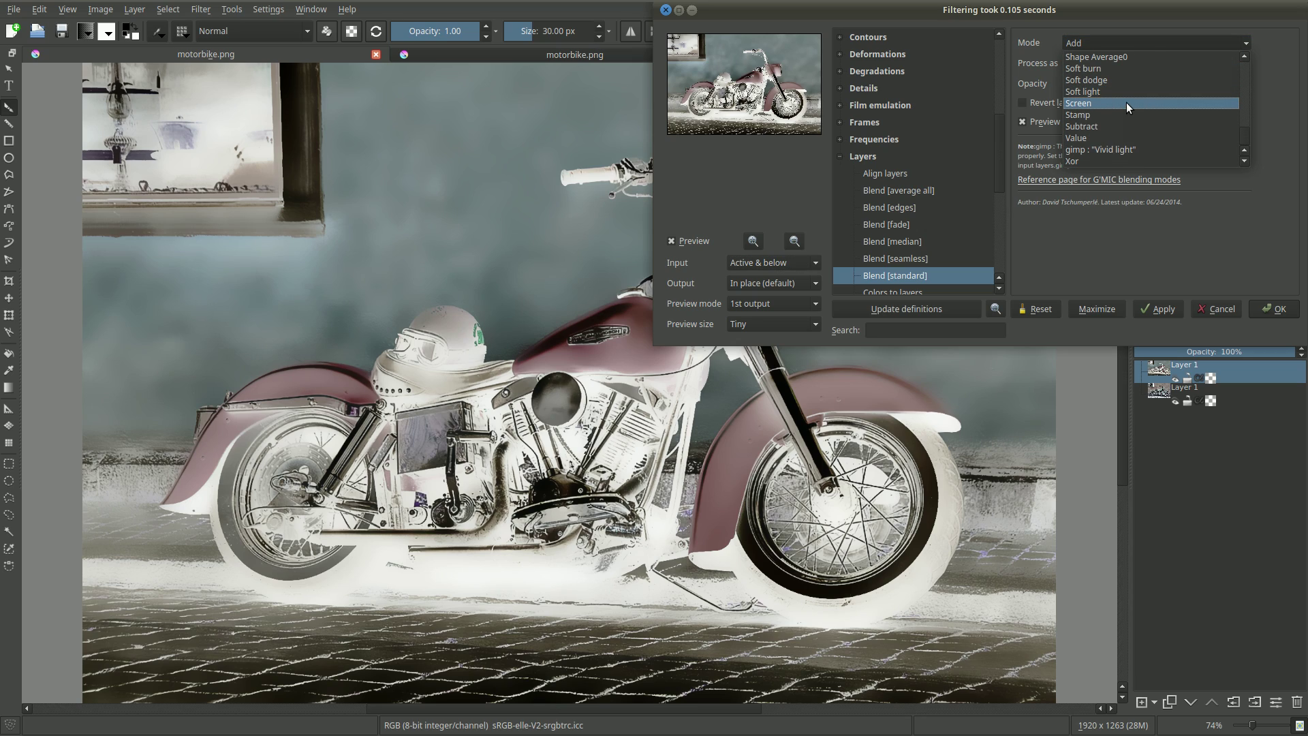
left_click(1116, 149)
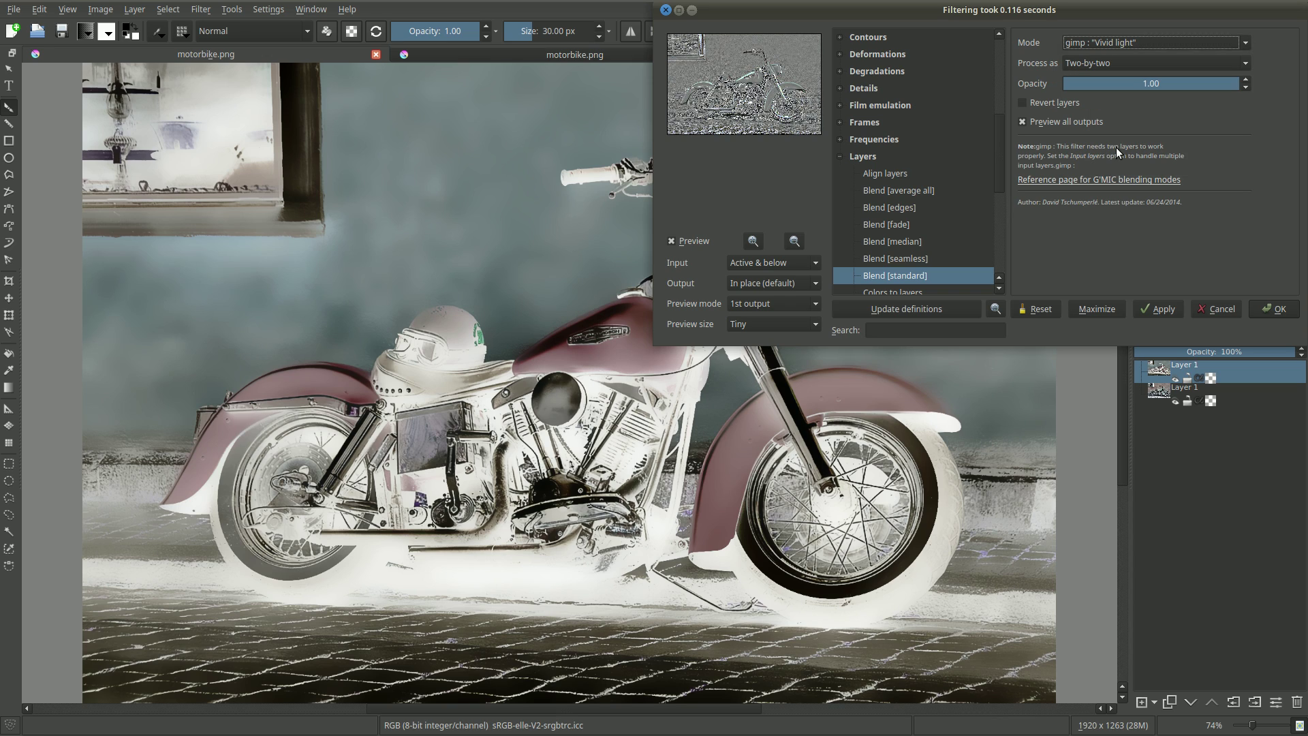
left_click(1257, 308)
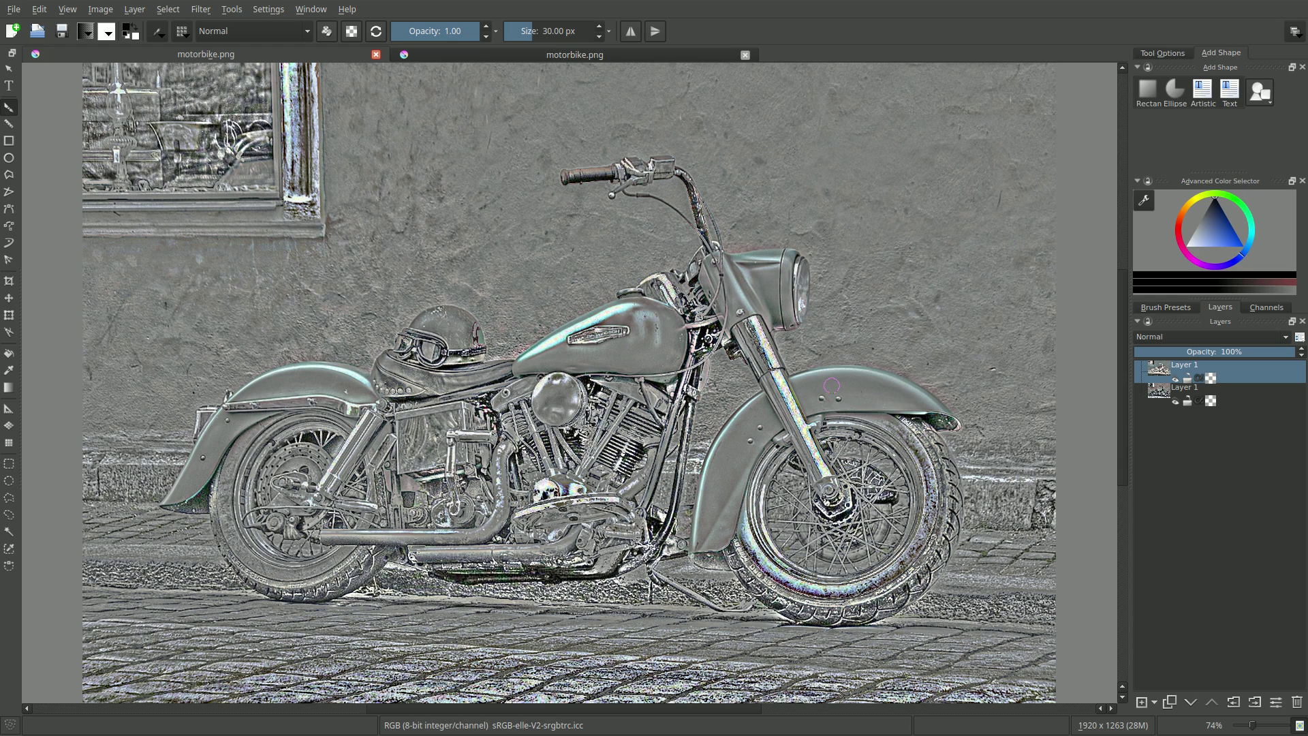
Desaturate the blended layer to greyscale
left_click(197, 11)
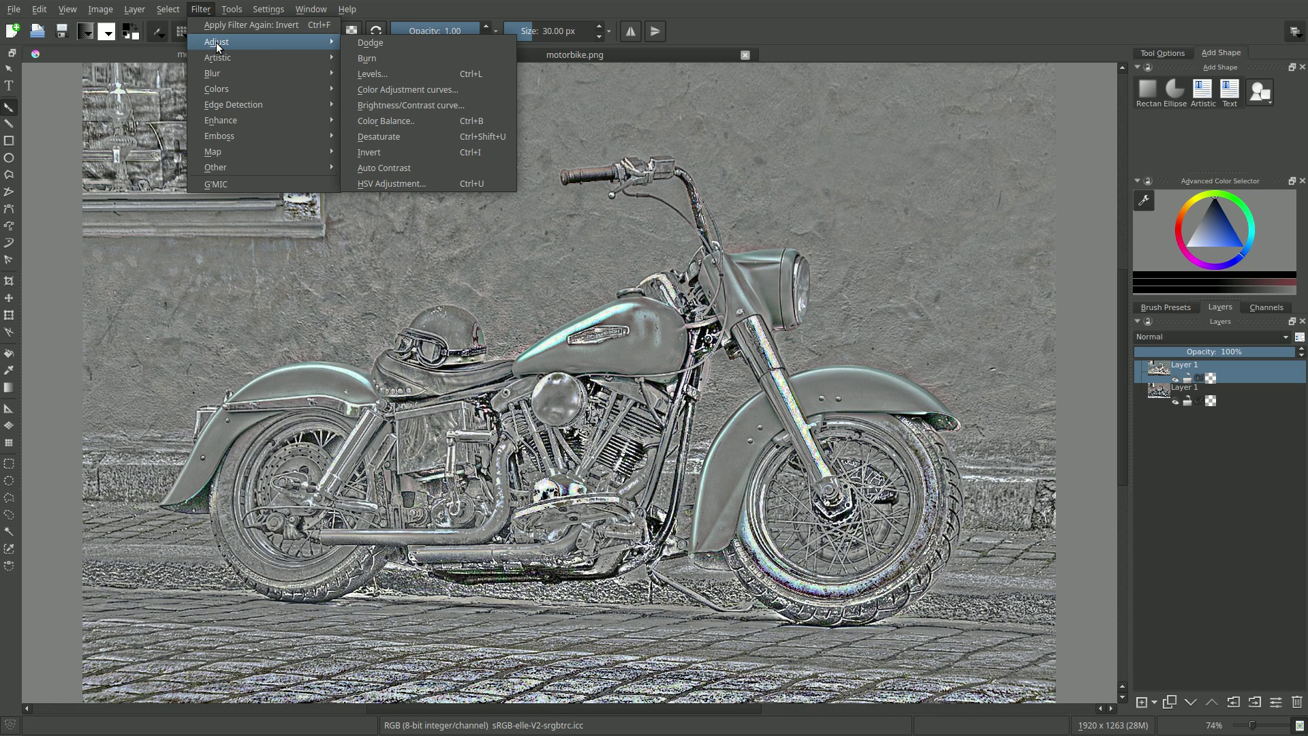
mouse_move(217, 42)
left_click(393, 138)
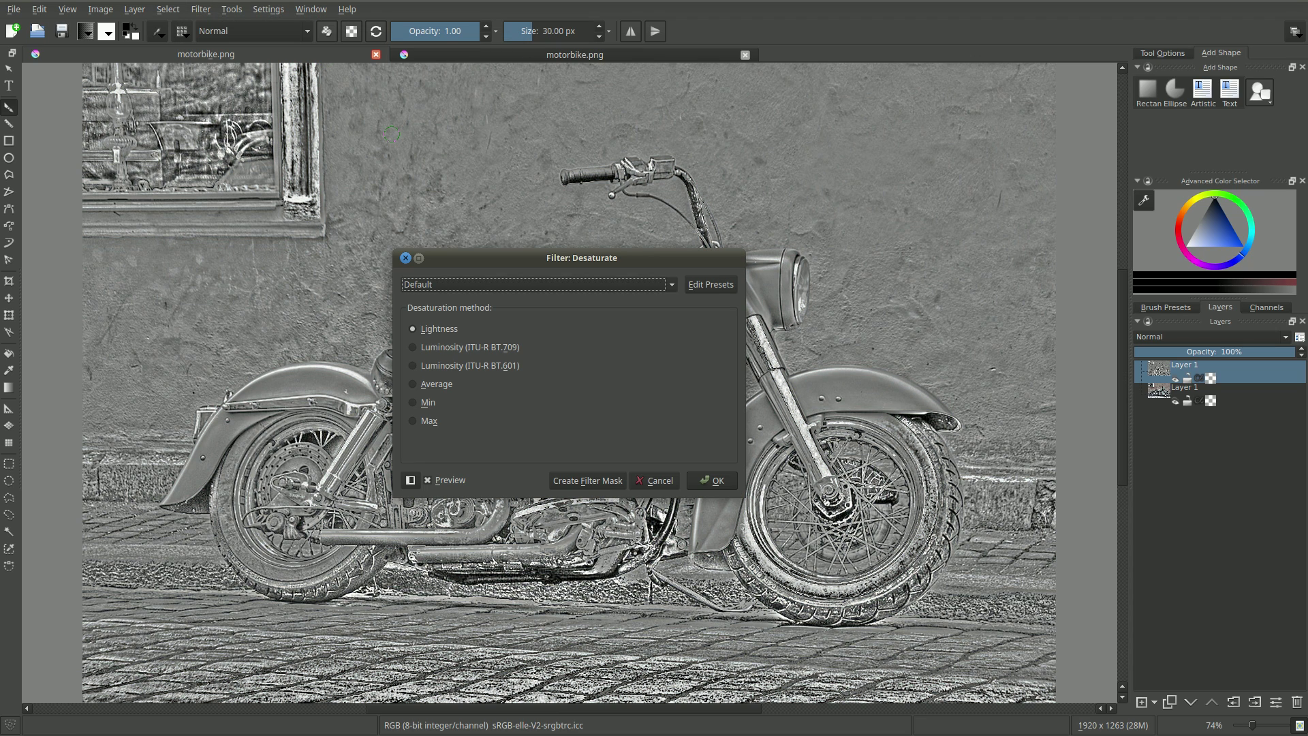
left_click(705, 482)
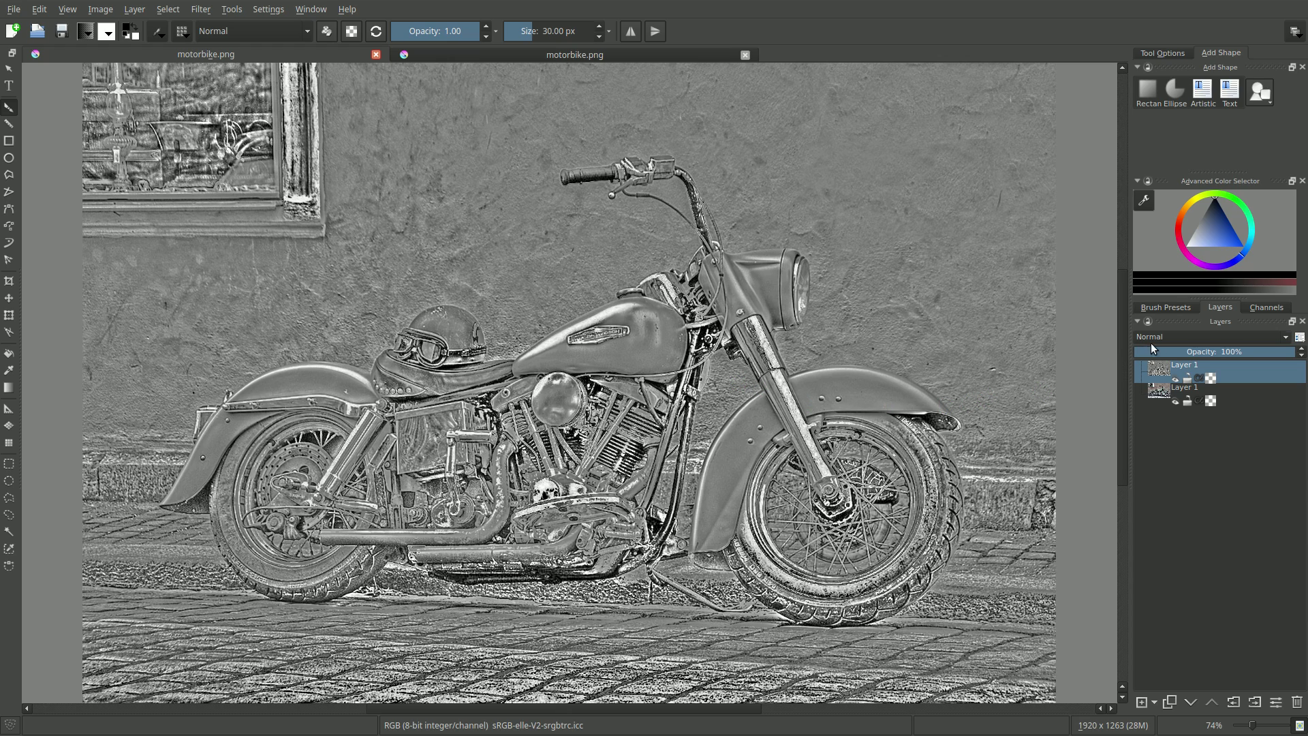
Set the grey layer to Soft Light (SVG), compare its visibility, then flatten the image
left_click(1176, 337)
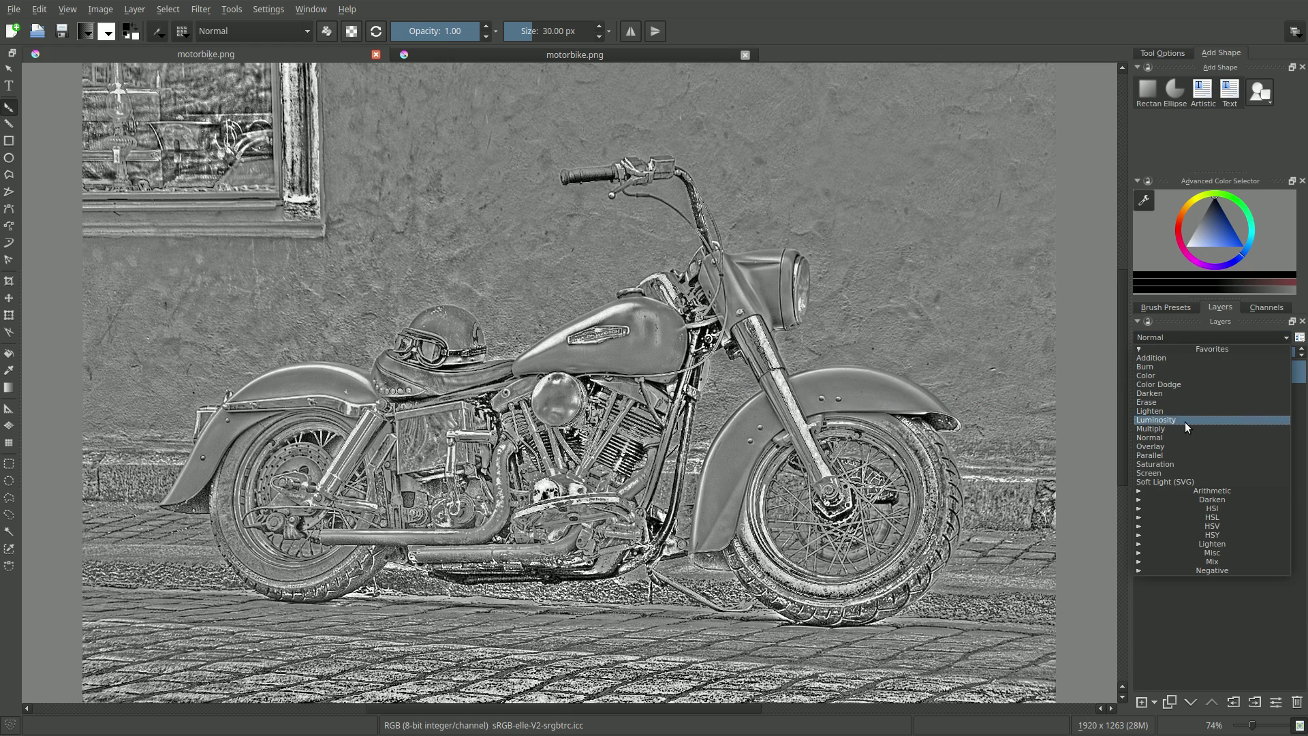
left_click(1187, 482)
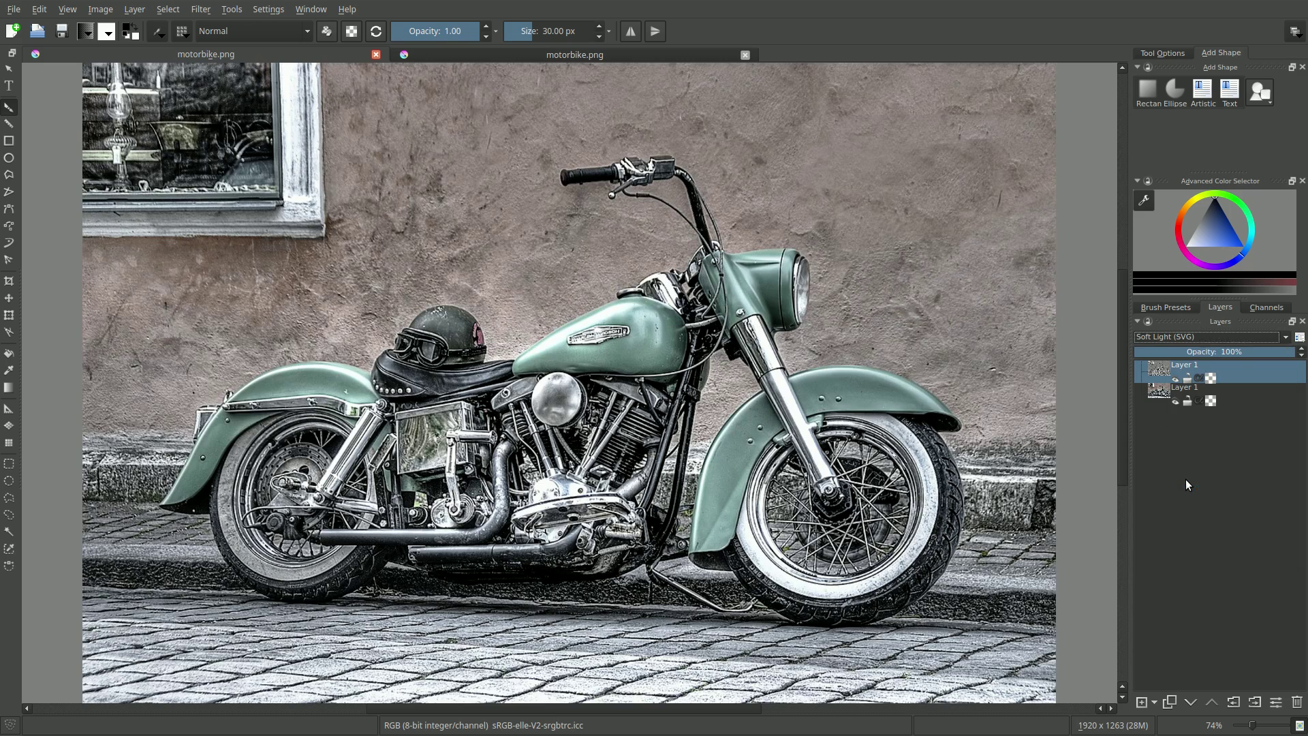
left_click(1176, 380)
left_click(1176, 380)
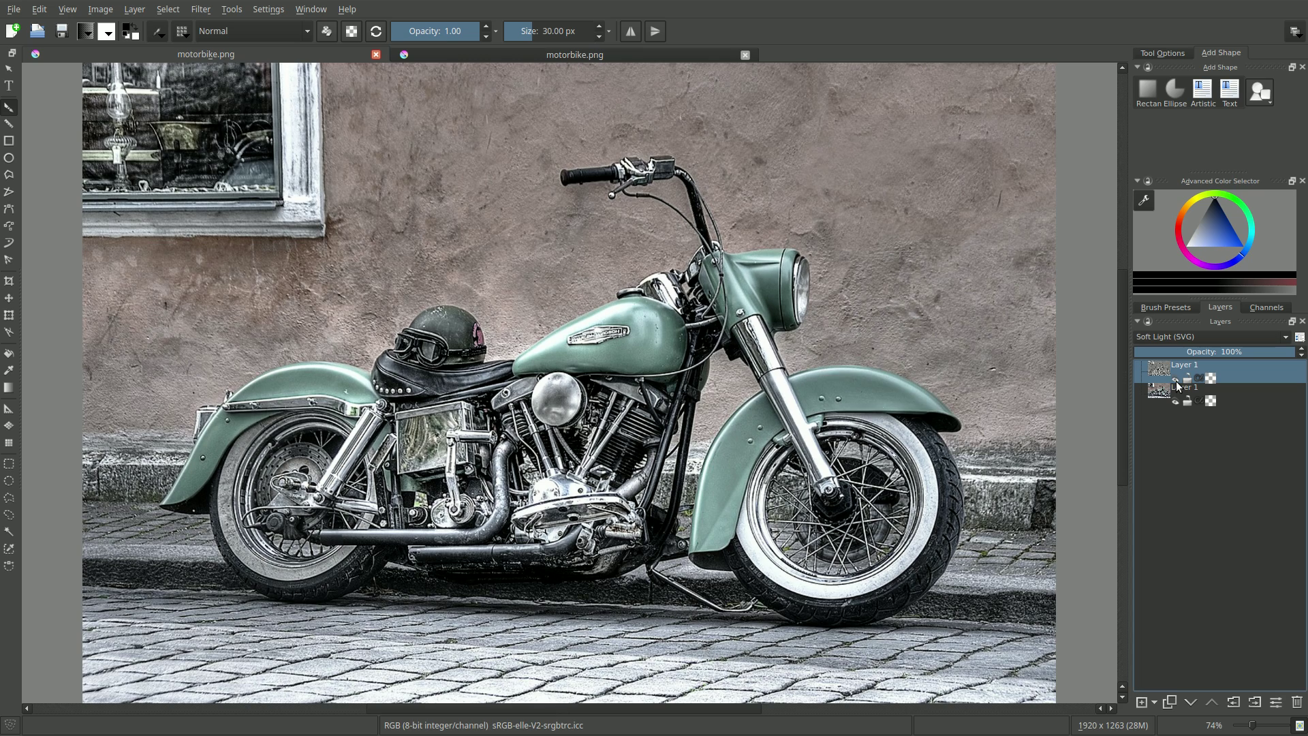
left_click(1176, 380)
right_click(1157, 371)
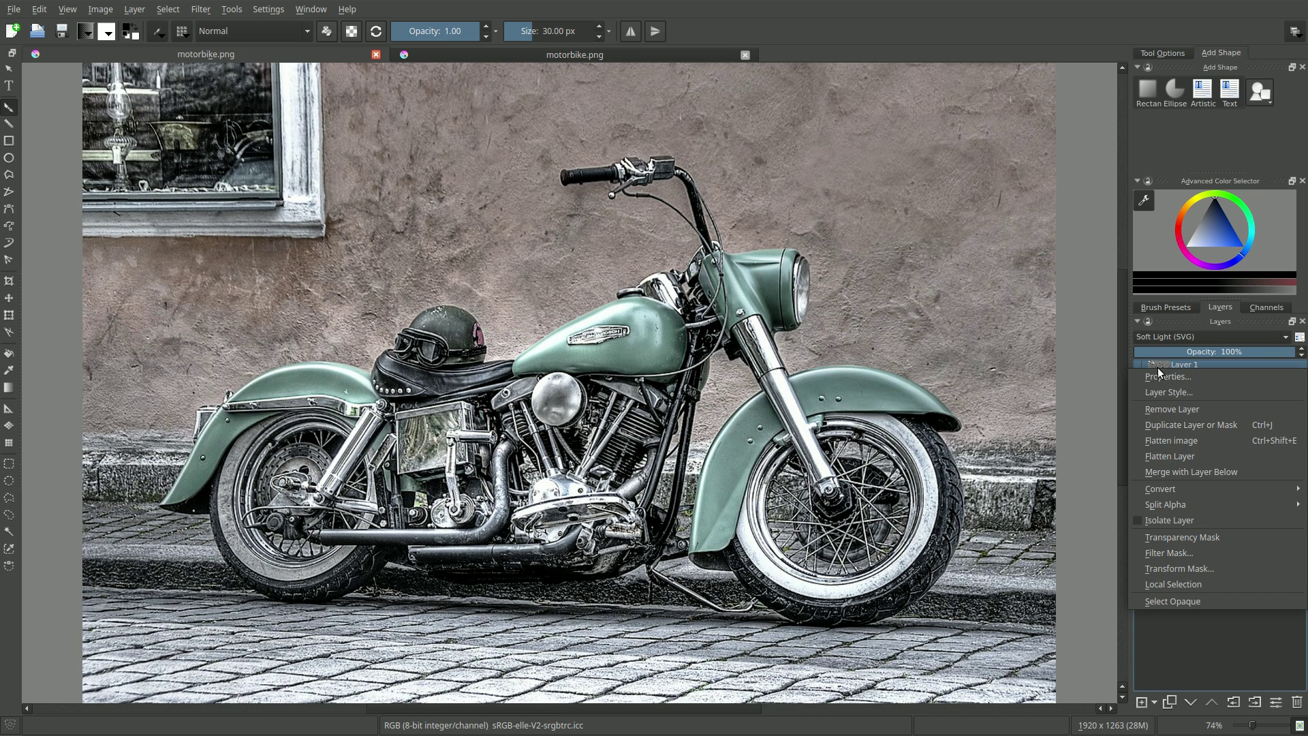
left_click(1172, 443)
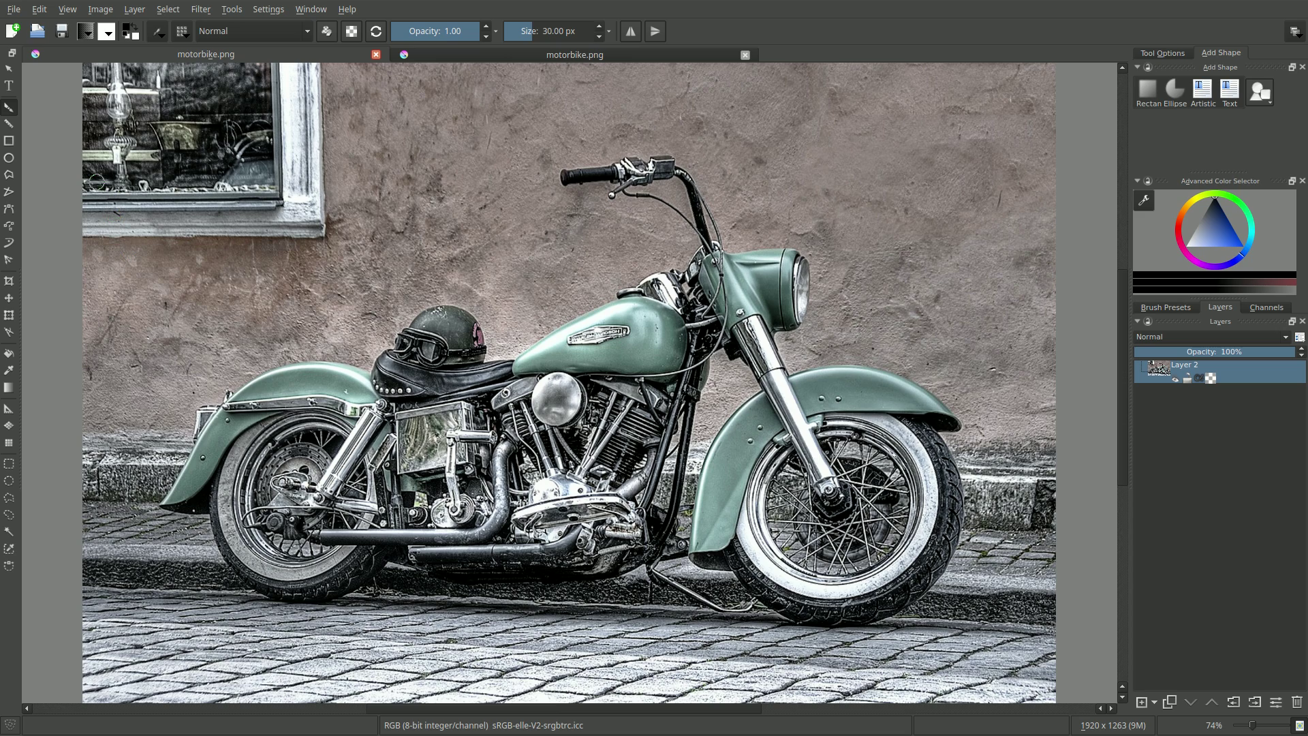
Save the image as motorbikegrunge.png with the default PNG export options
left_click(13, 9)
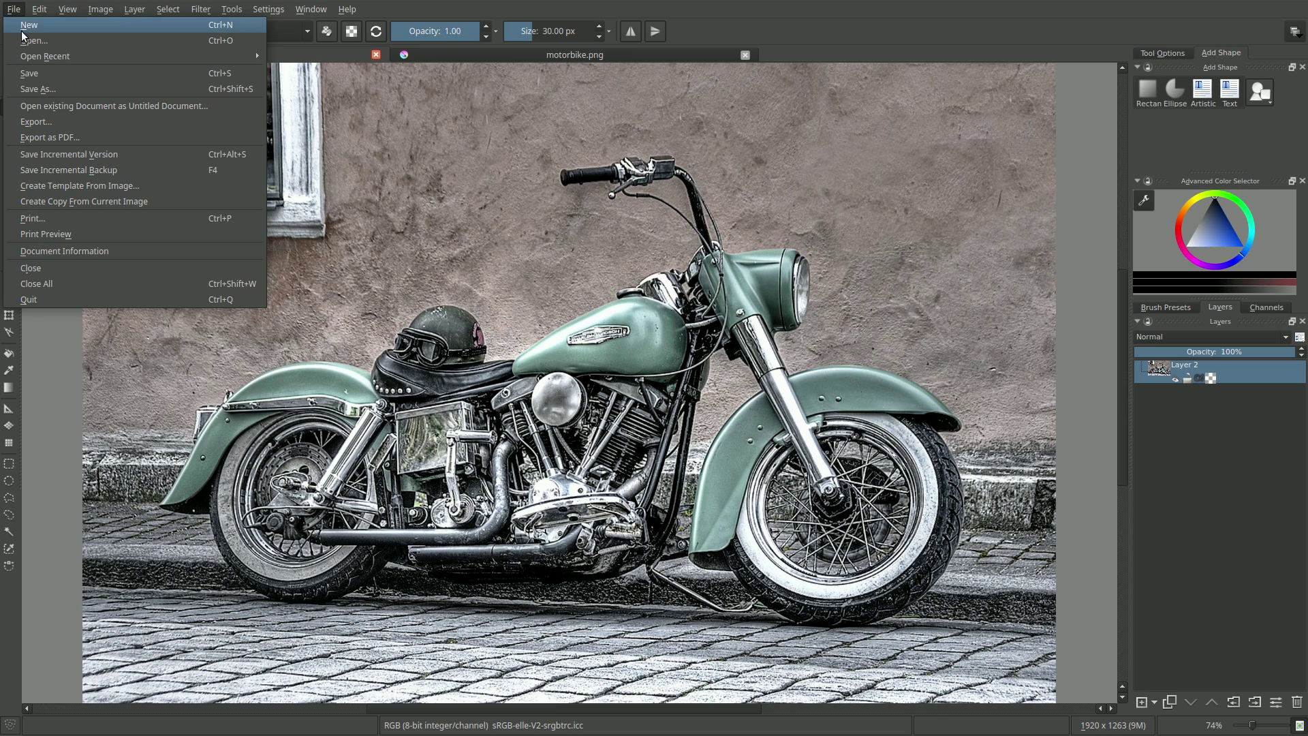
left_click(38, 89)
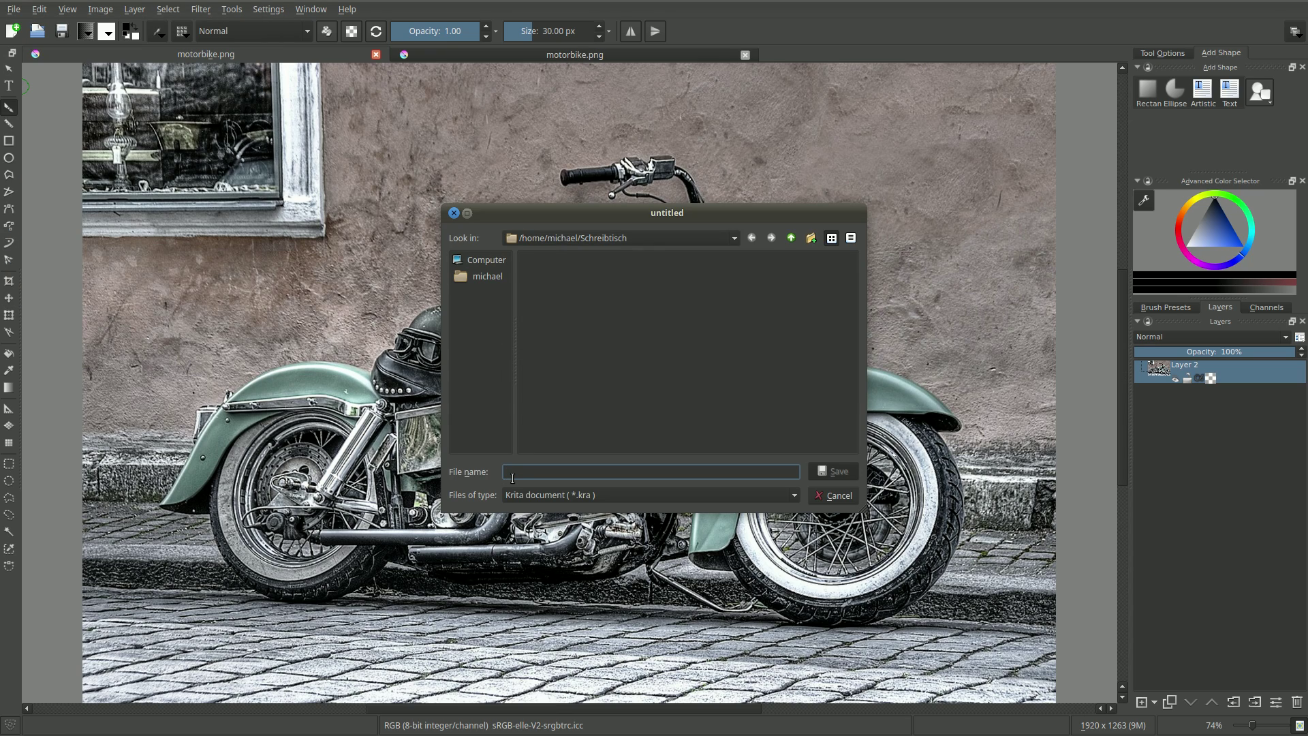
type("m")
type("otor")
type("bike")
type("grung")
type("e.p")
type("ng")
left_click(841, 473)
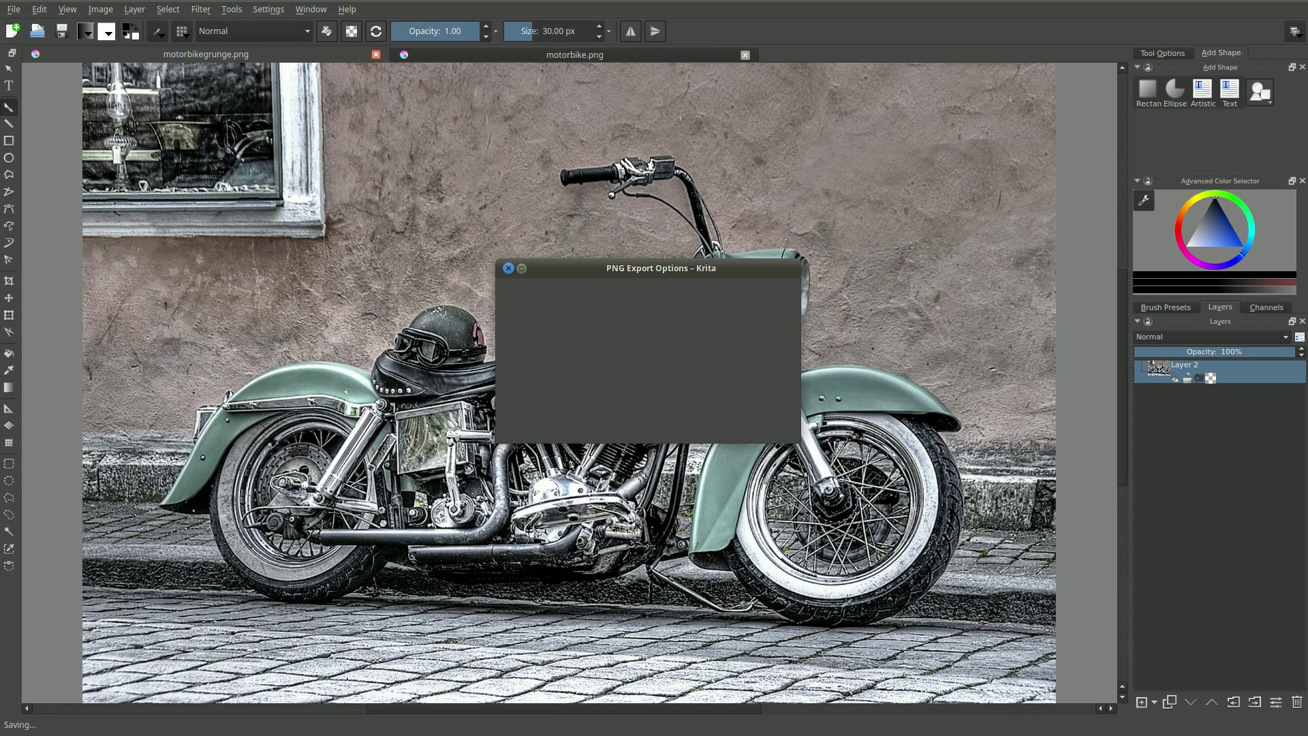
left_click(760, 427)
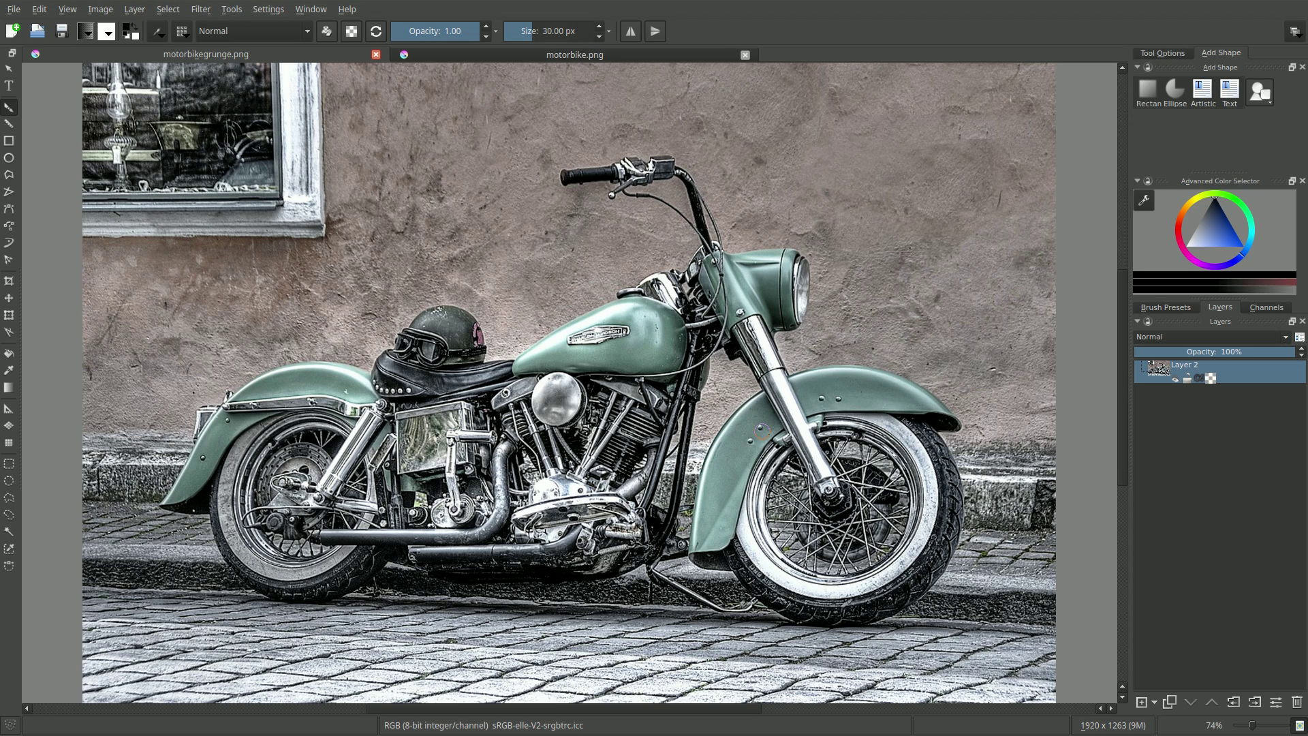
Apply Auto Levels to the photo and duplicate Layer 2
left_click(193, 12)
mouse_move(217, 43)
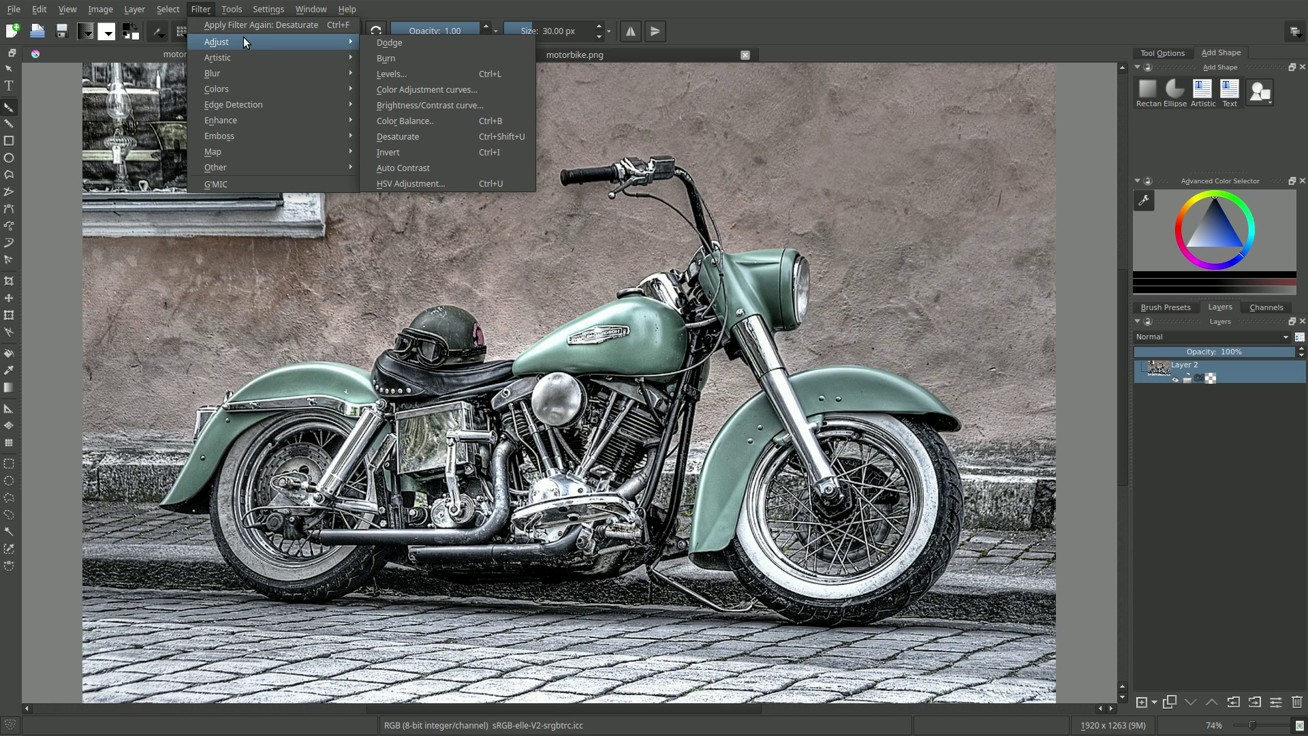
left_click(399, 76)
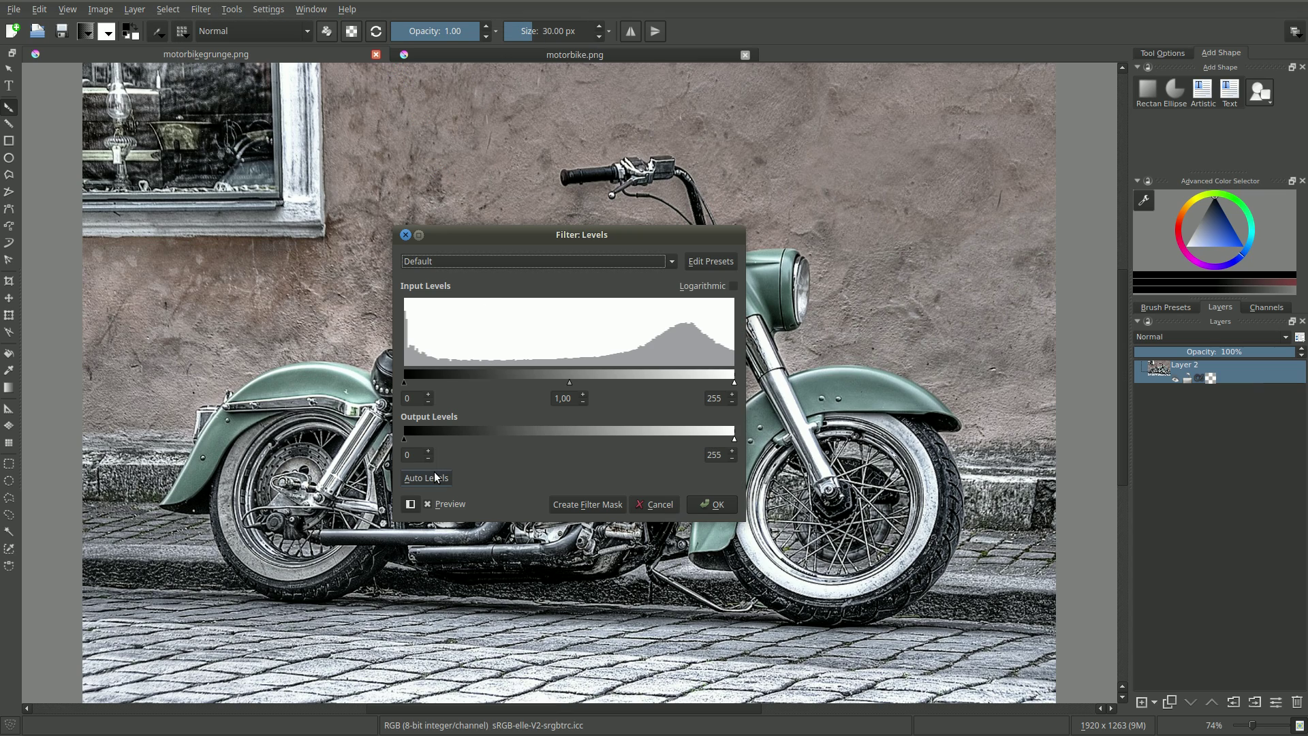
left_click(437, 477)
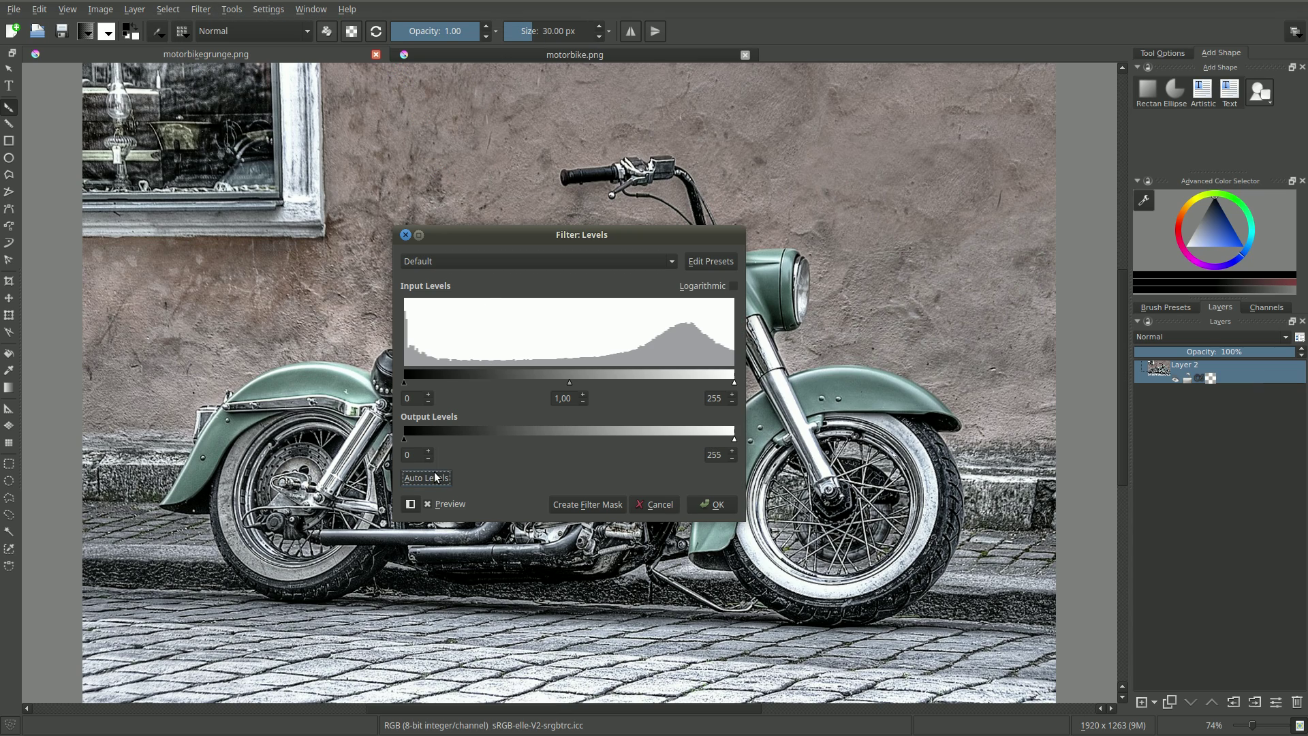
left_click(703, 505)
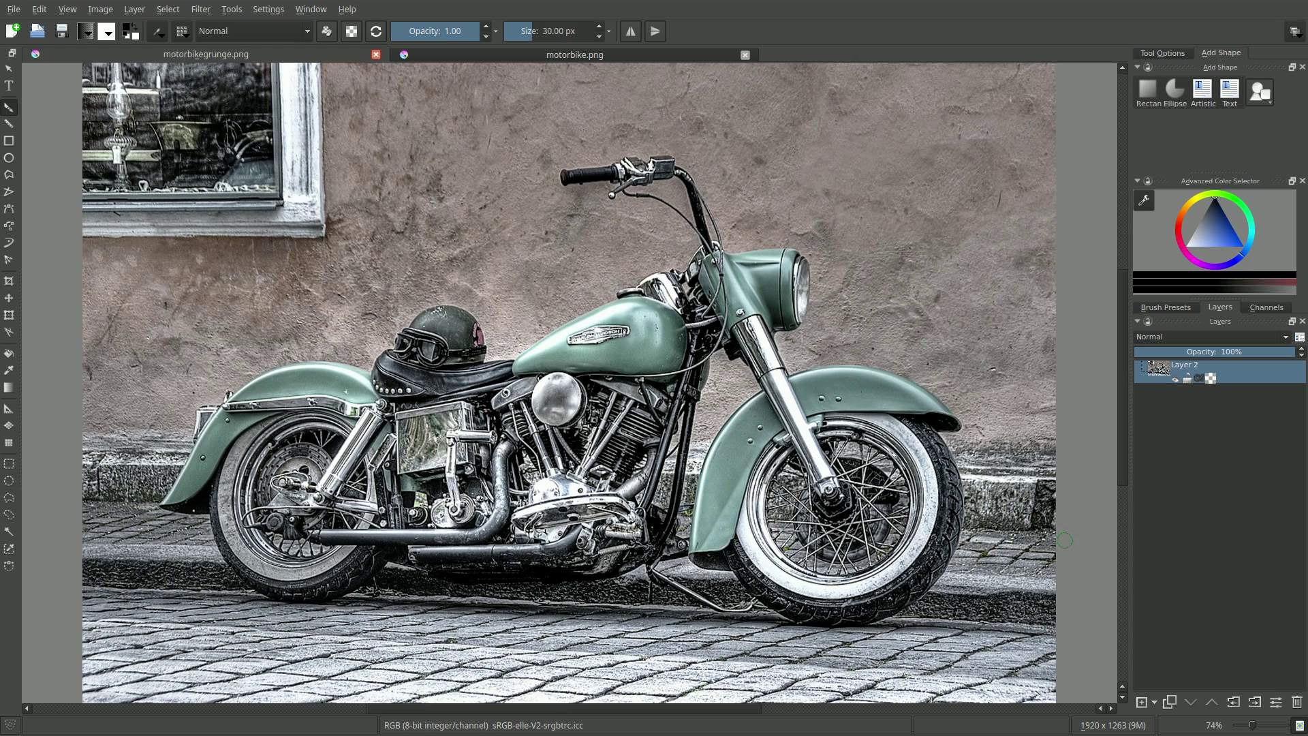
left_click(1171, 702)
Set the copy to Soft Light (SVG) at 50% opacity and flatten into Layer 3
left_click(1207, 337)
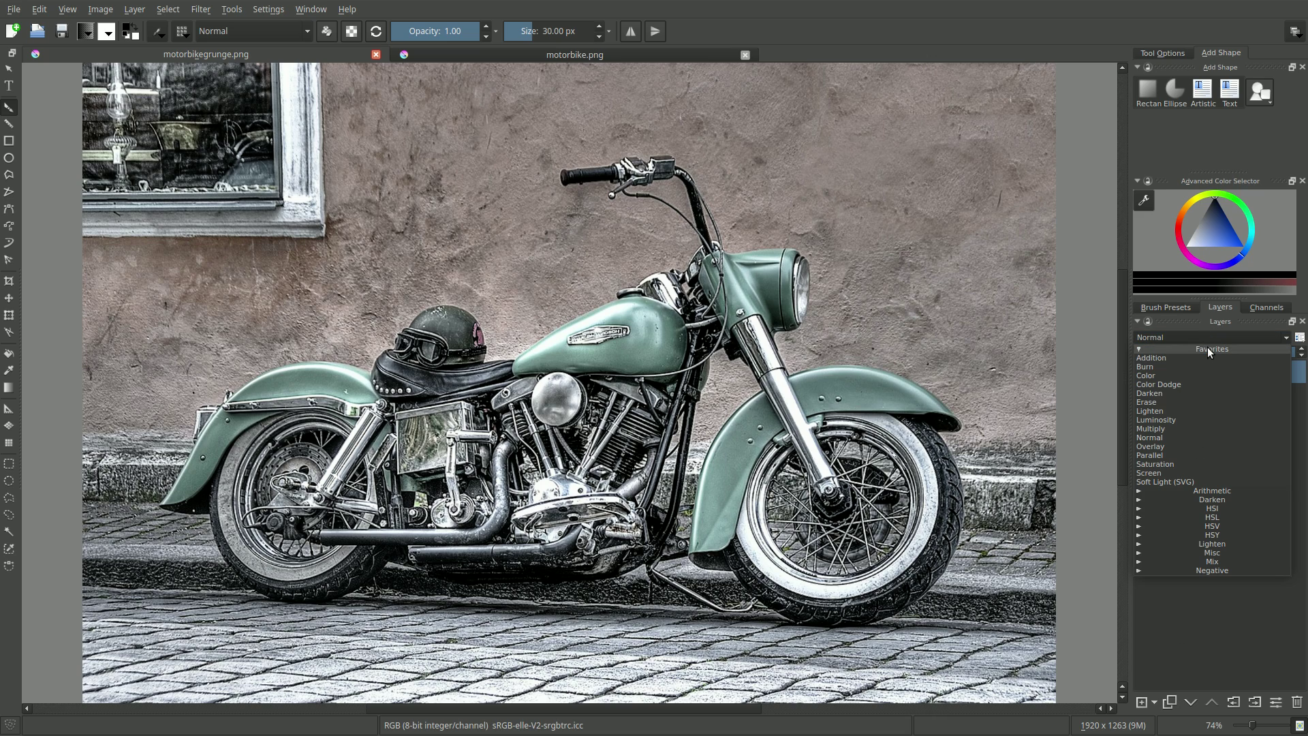
left_click(1216, 481)
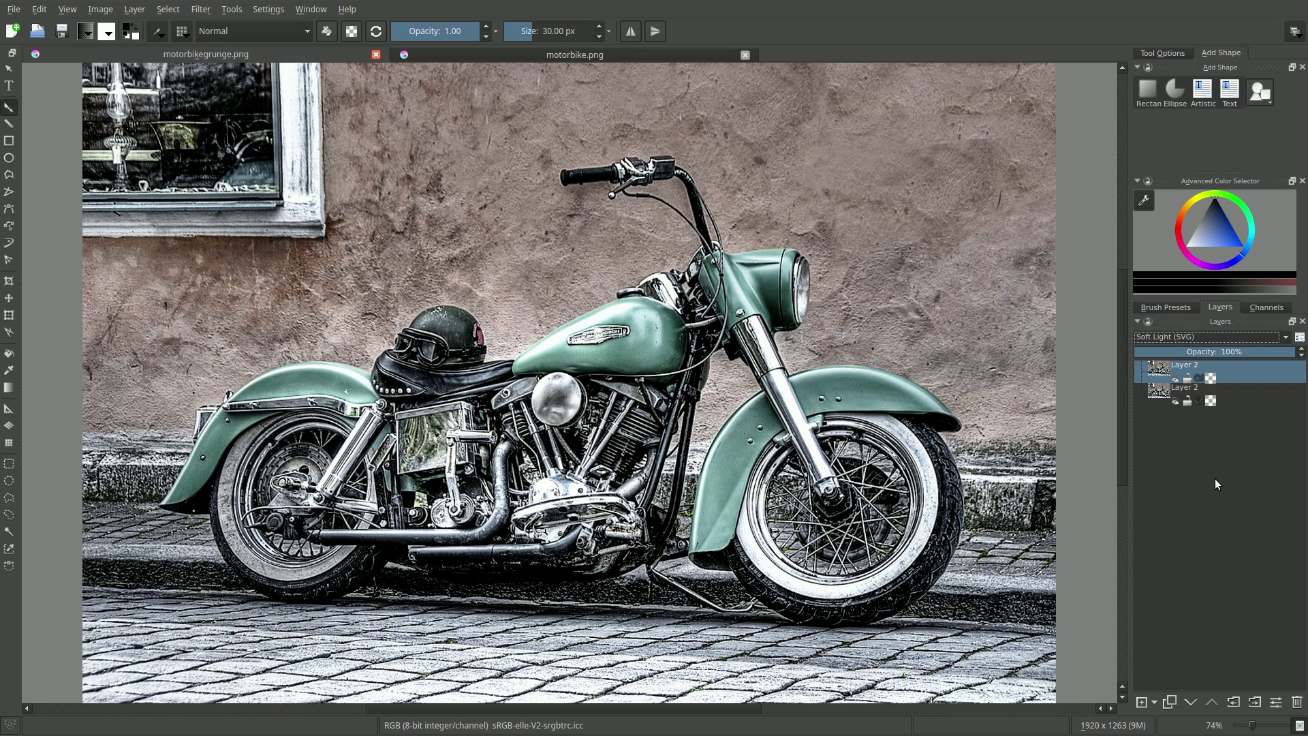
left_click(1216, 351)
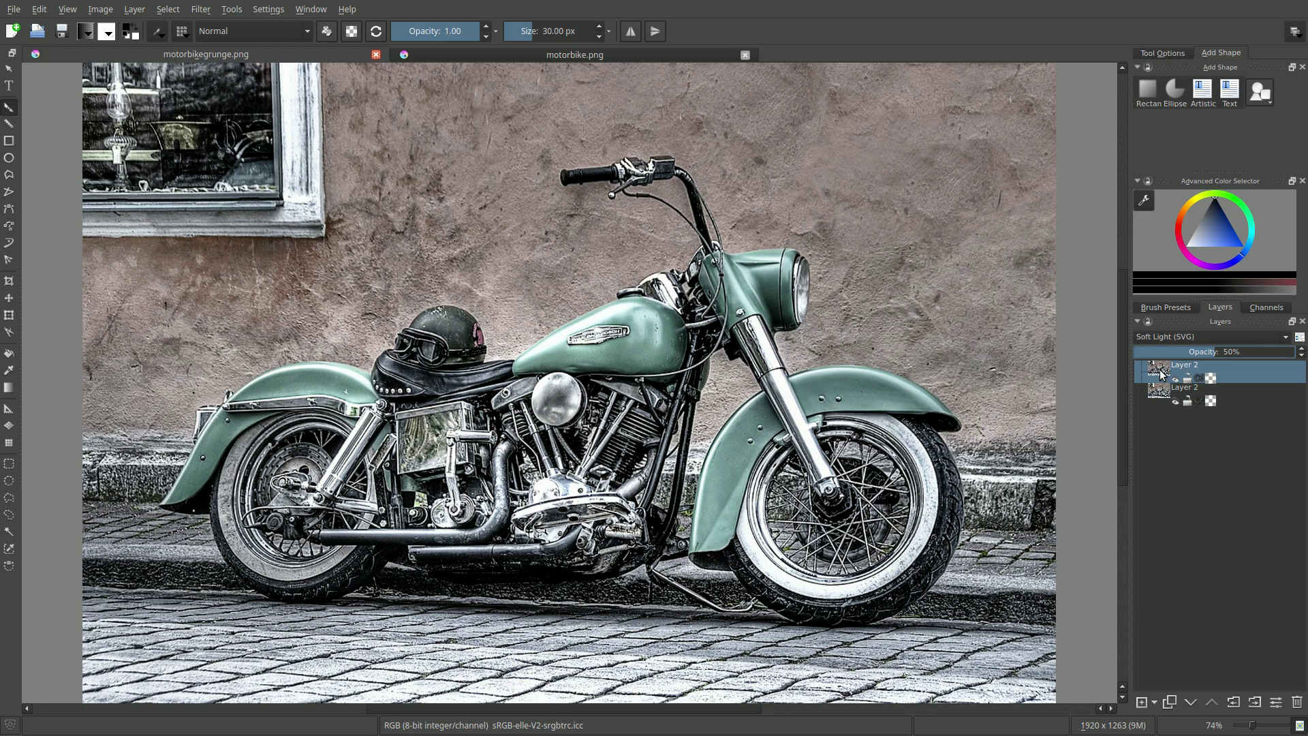
right_click(1161, 372)
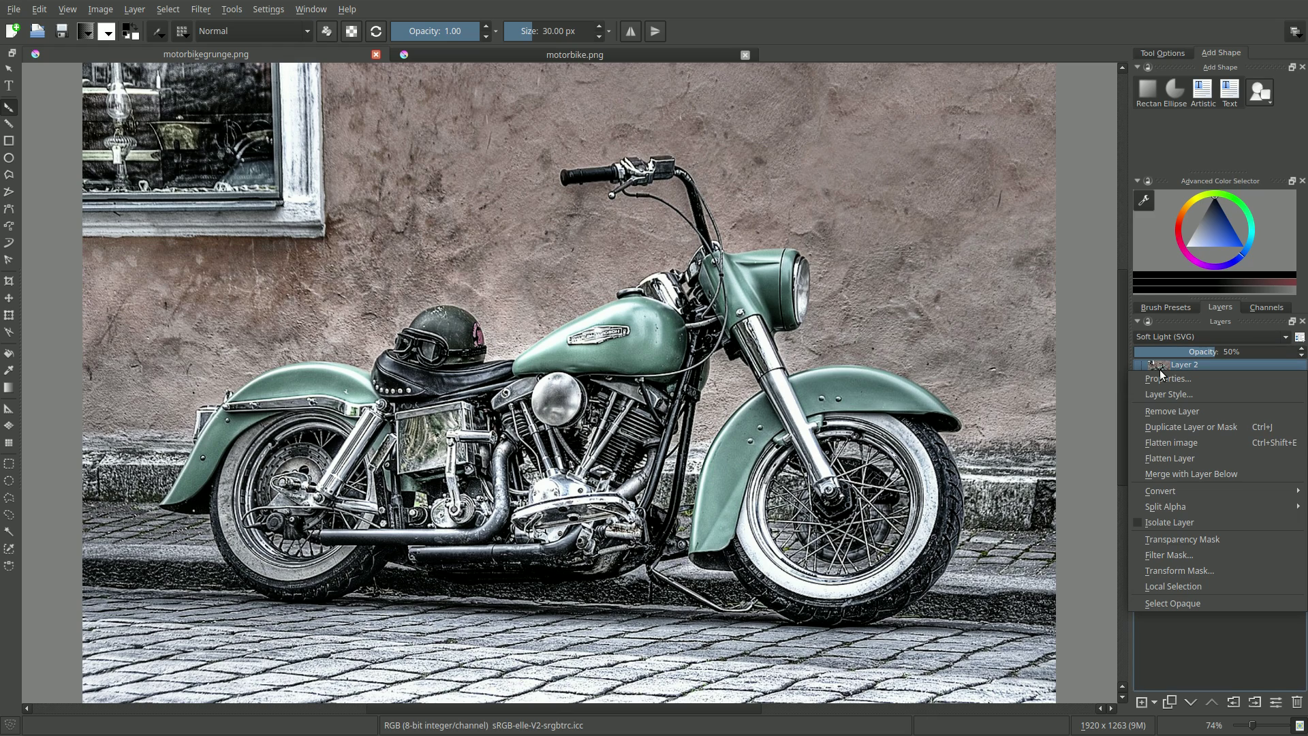
left_click(1171, 443)
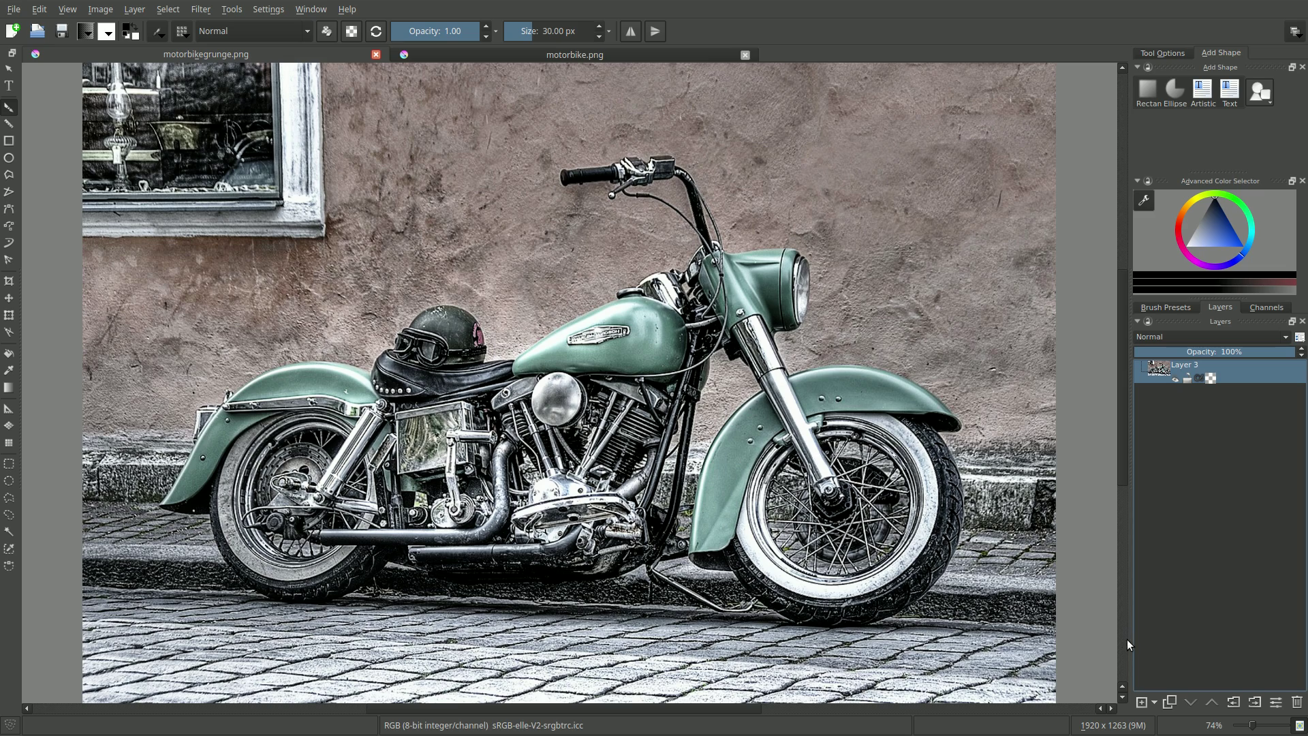
Add a new layer and fill it with the foreground colour #070142
left_click(1142, 704)
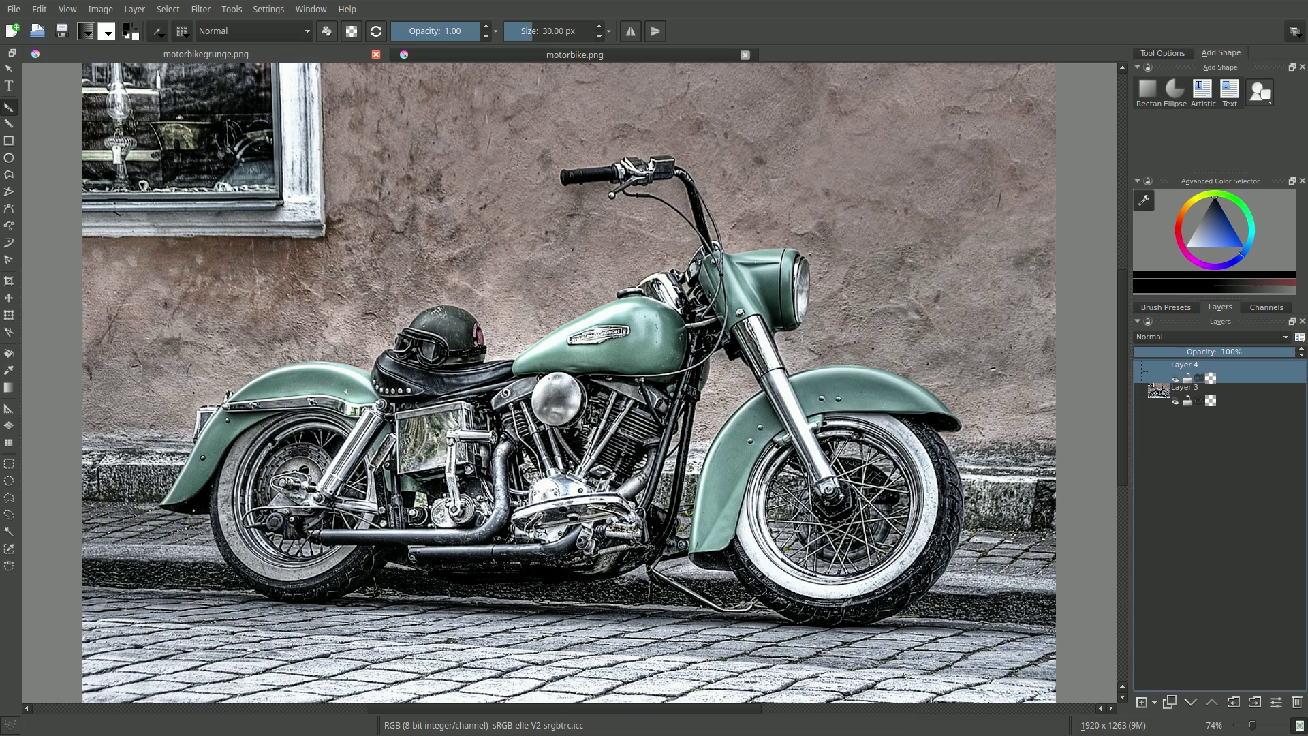
left_click(127, 30)
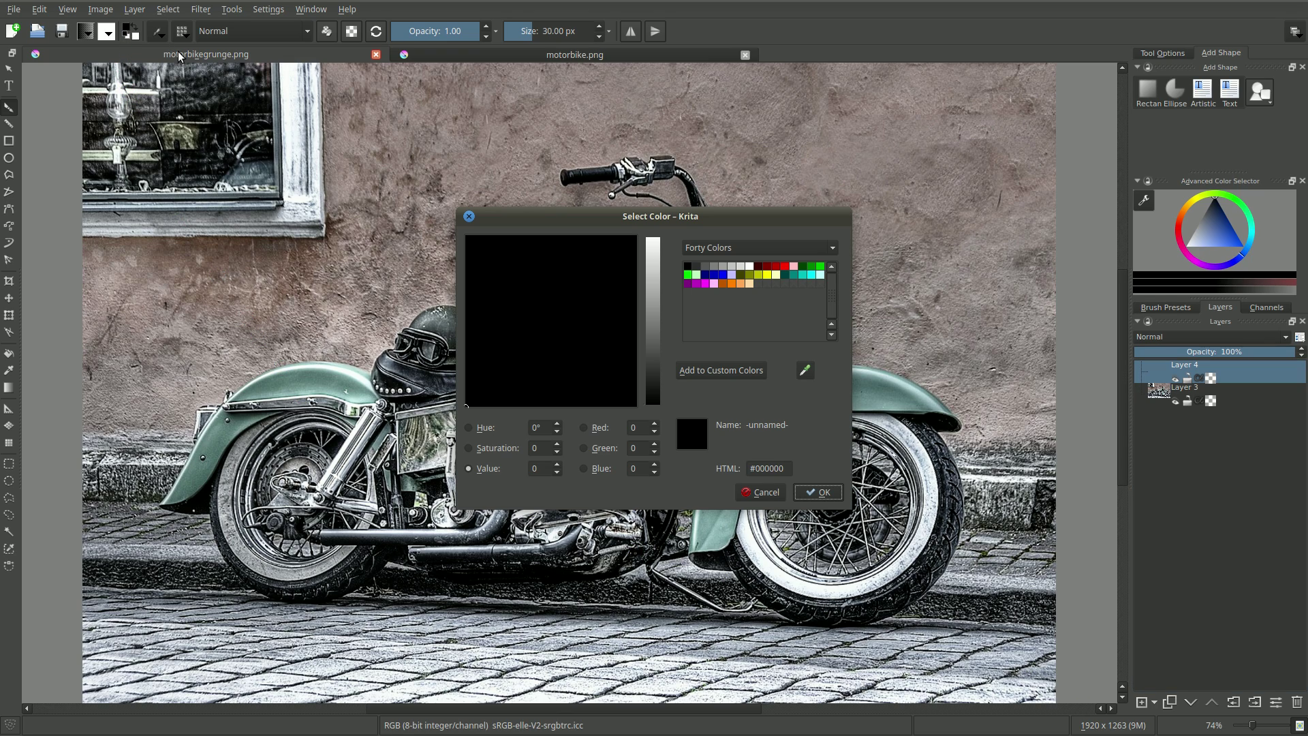
double_click(783, 468)
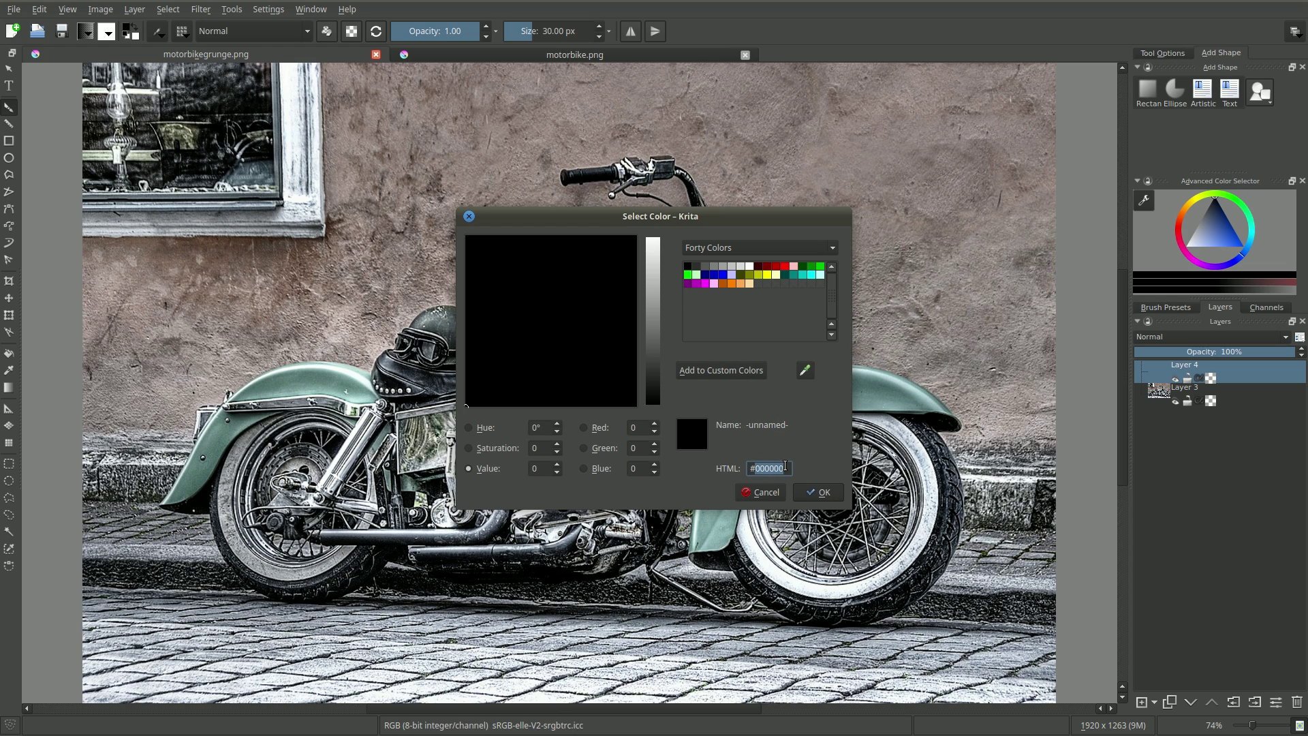
type("0")
type("701")
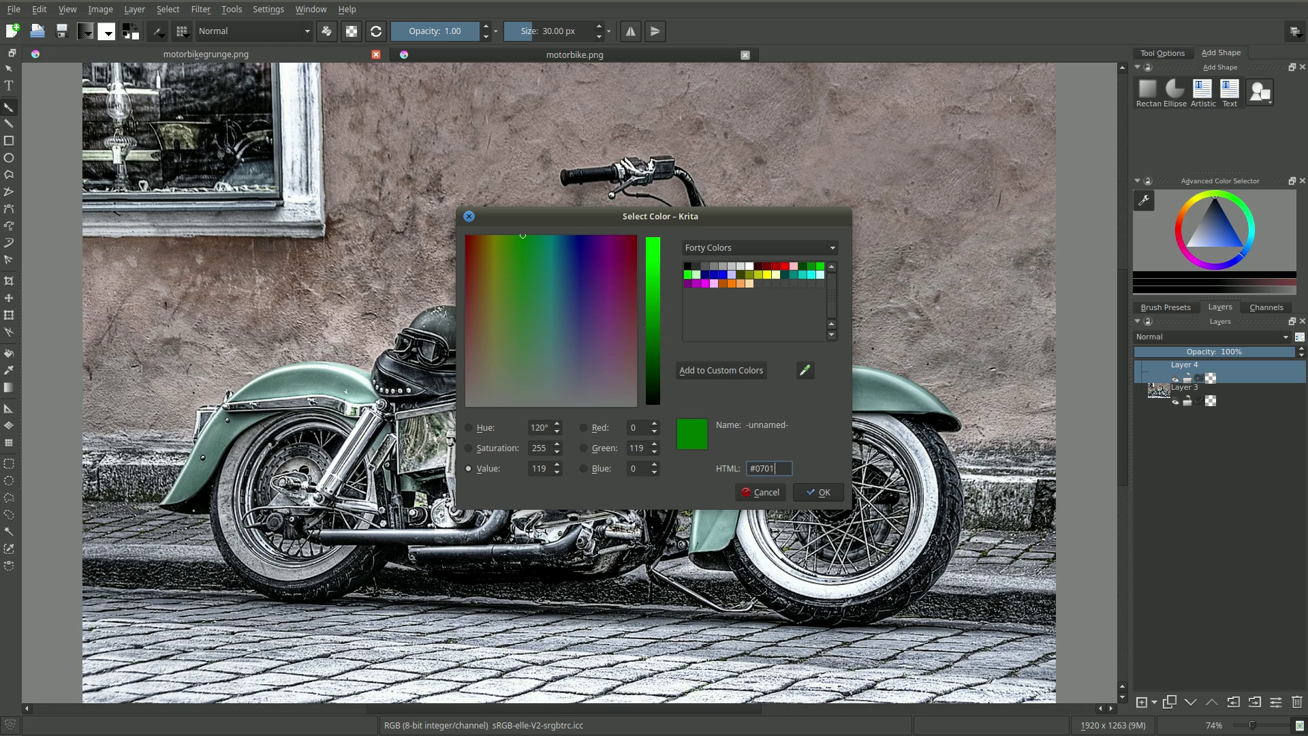
type("42")
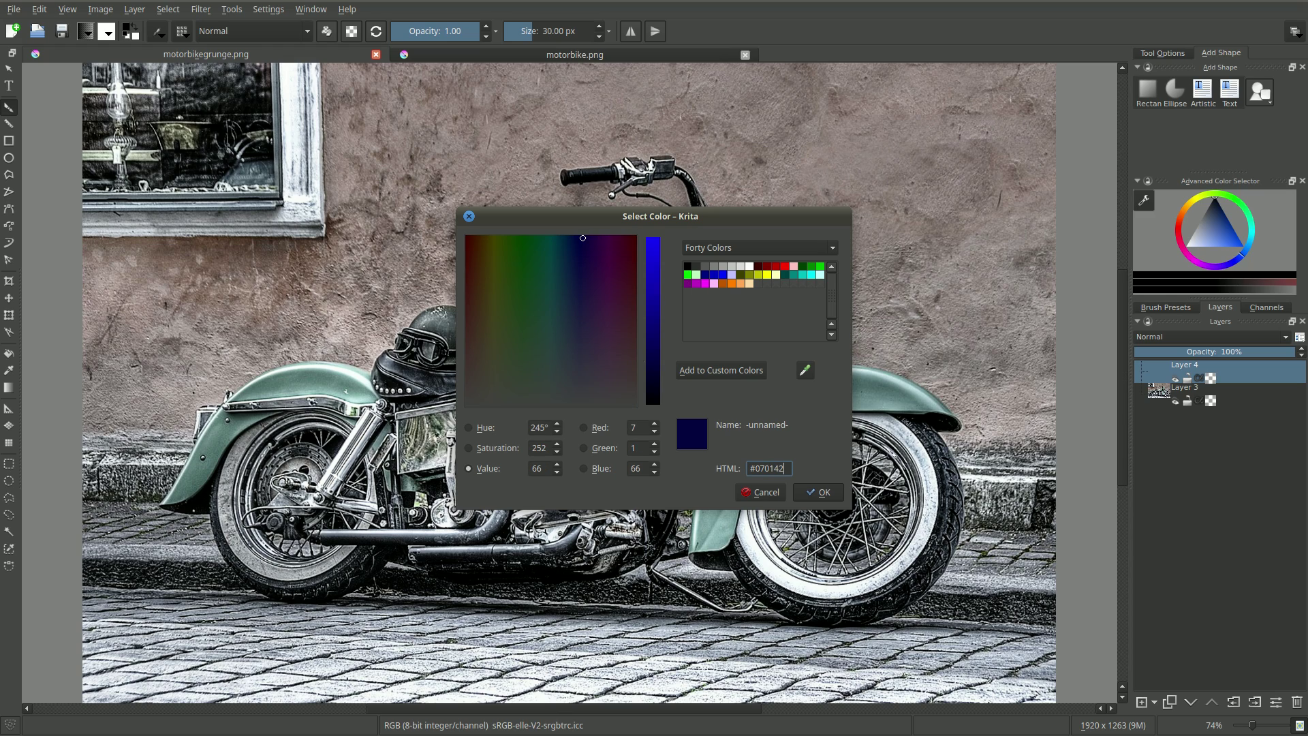
left_click(818, 490)
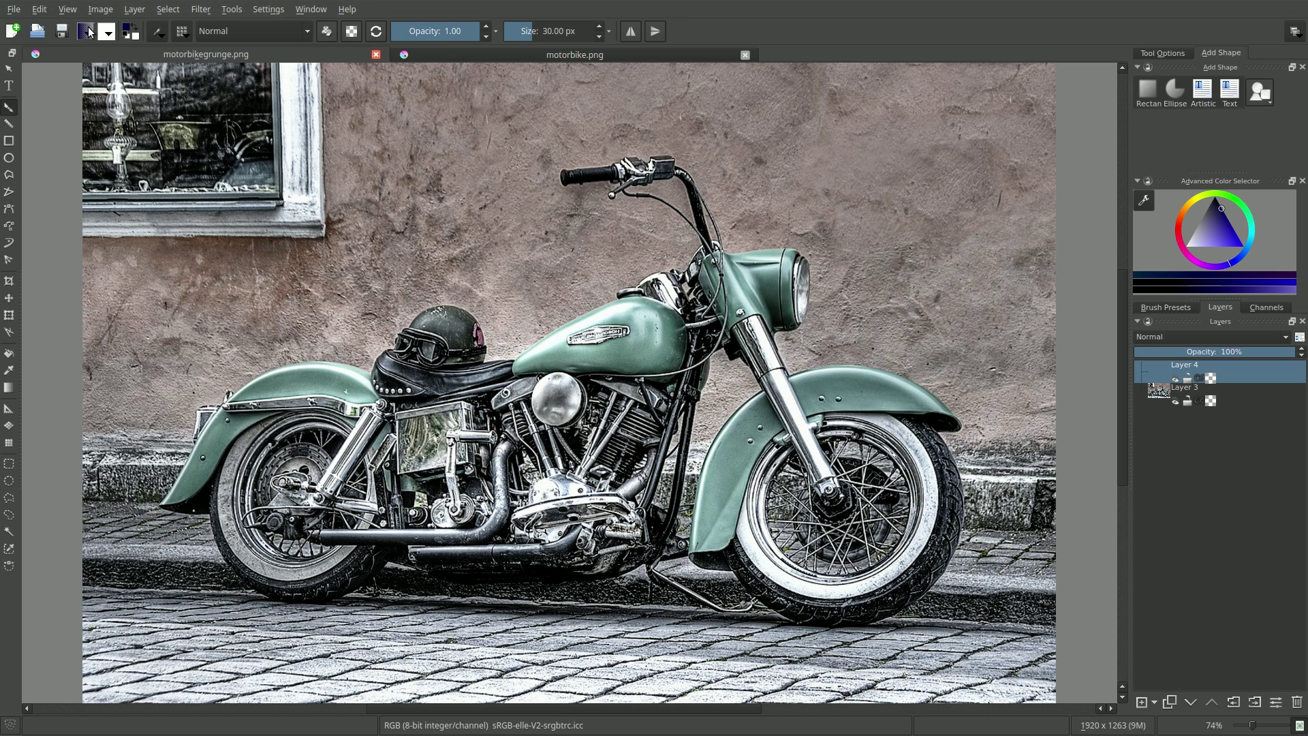
left_click(48, 14)
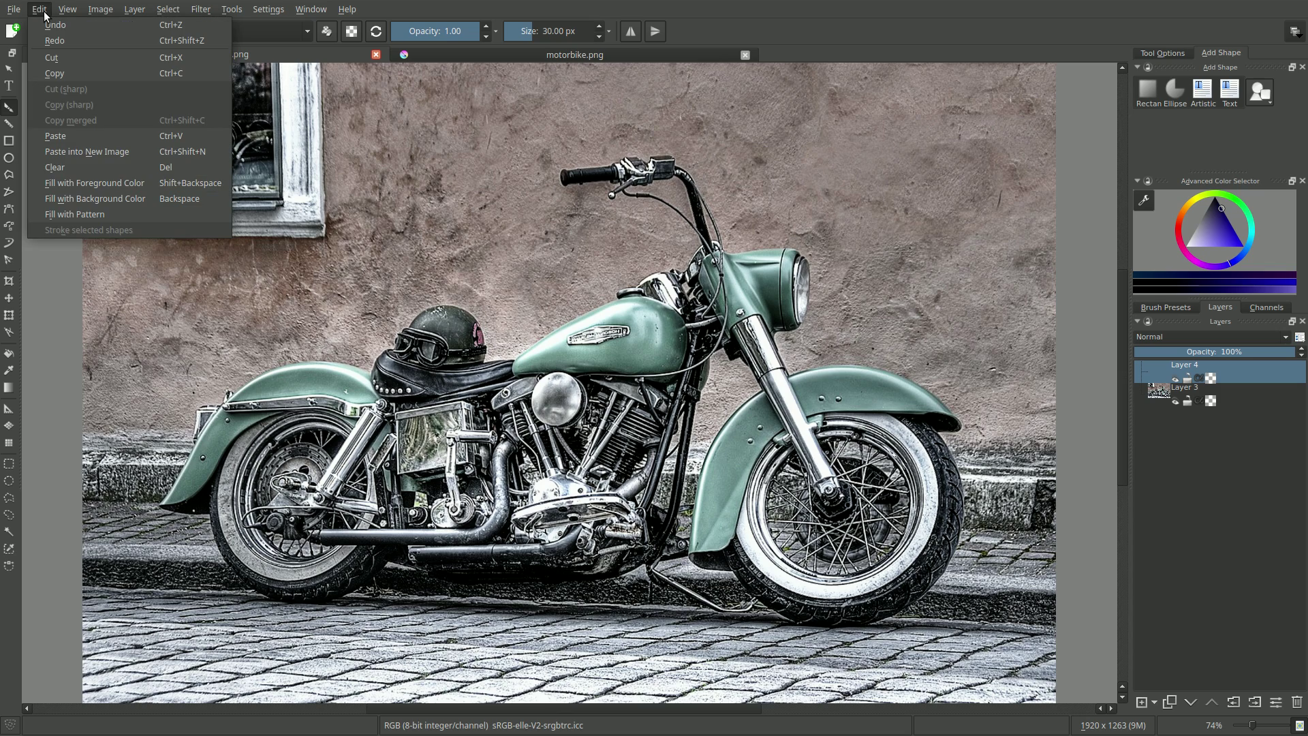
left_click(85, 188)
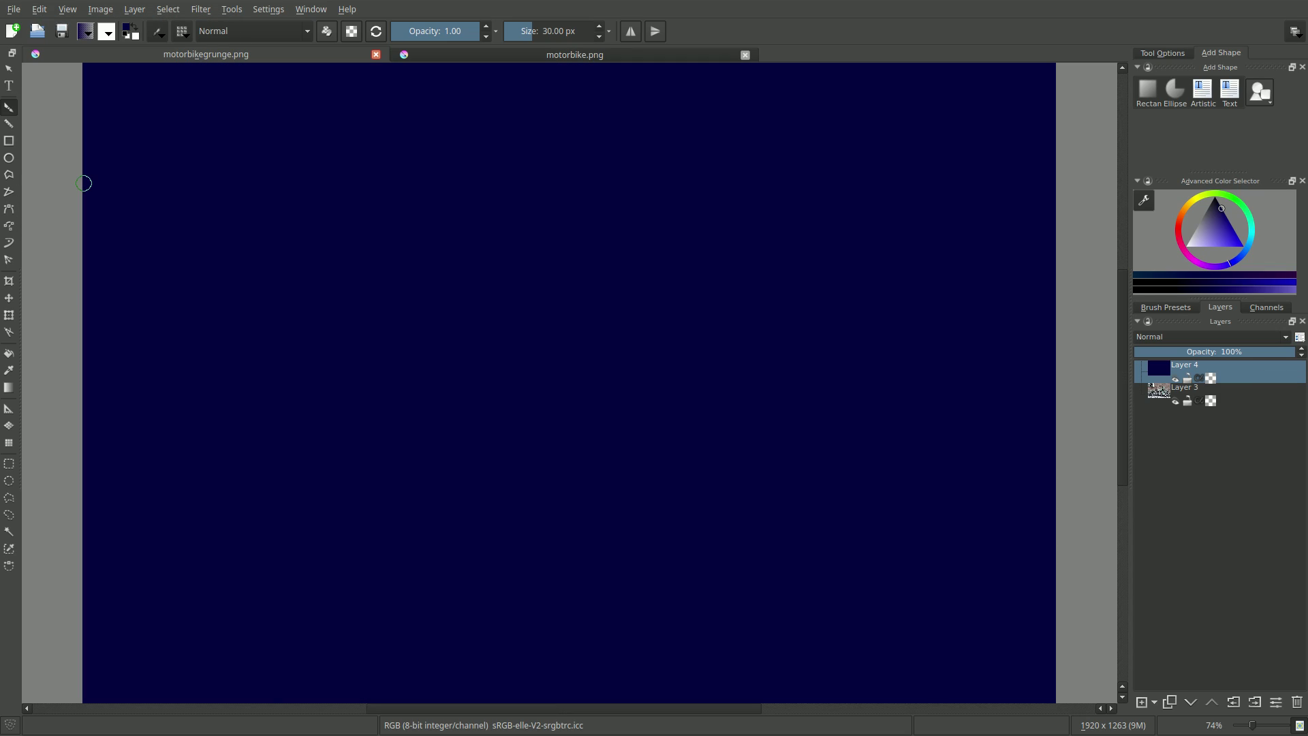
left_click(201, 11)
mouse_move(217, 166)
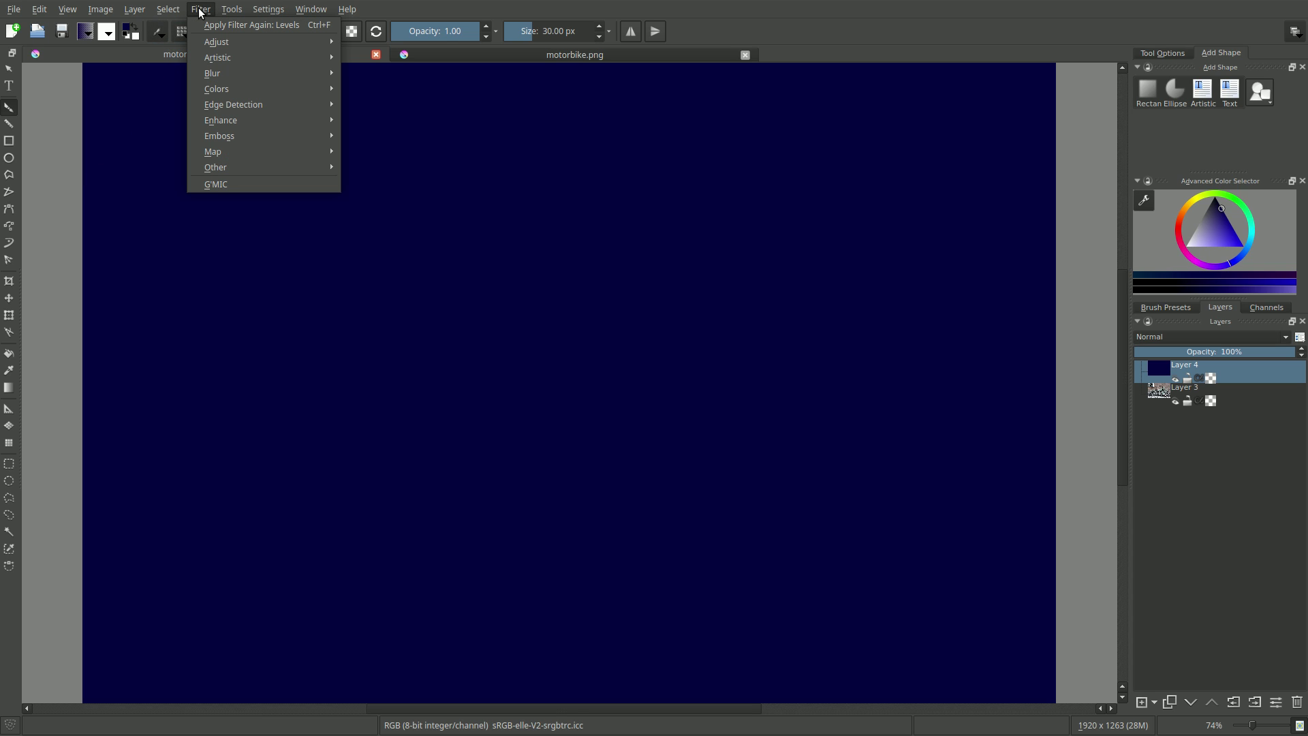
Apply G'MIC Blend [standard] with Active & below input in Exclusion mode
left_click(228, 183)
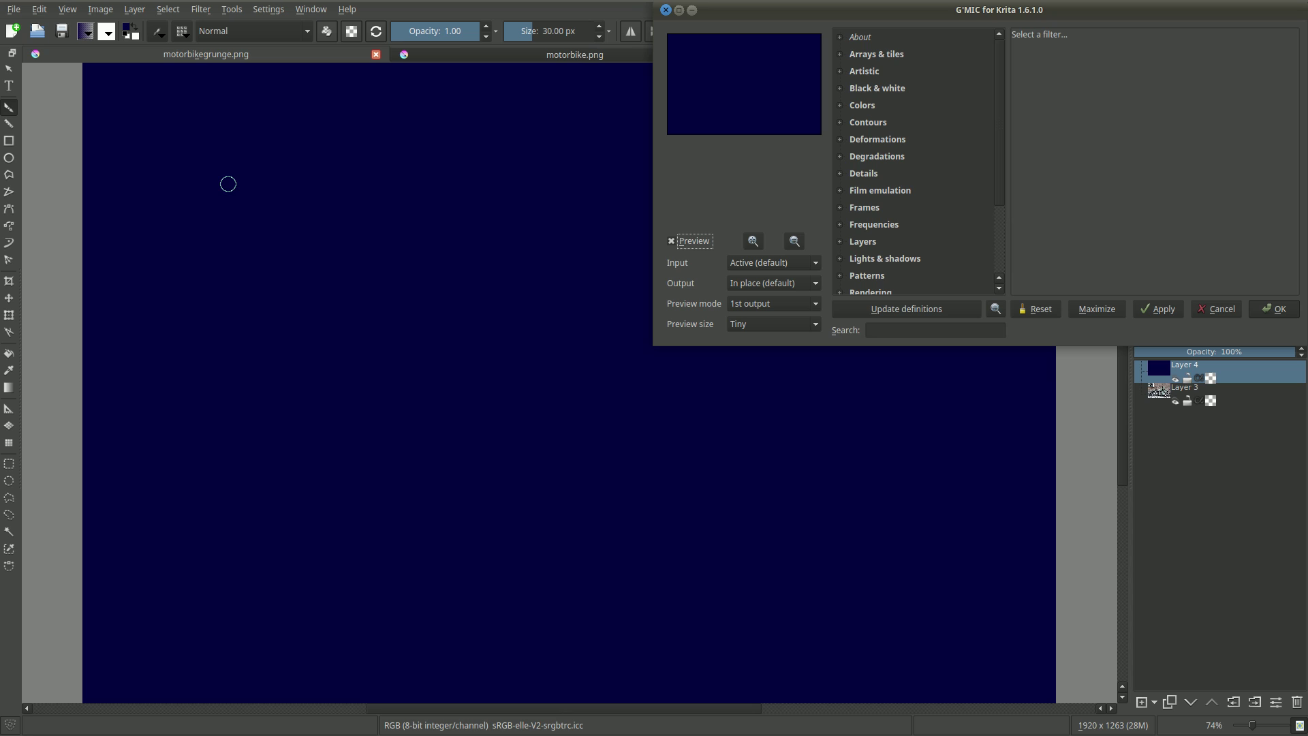
left_click(841, 241)
scroll(886, 258, "down", 2)
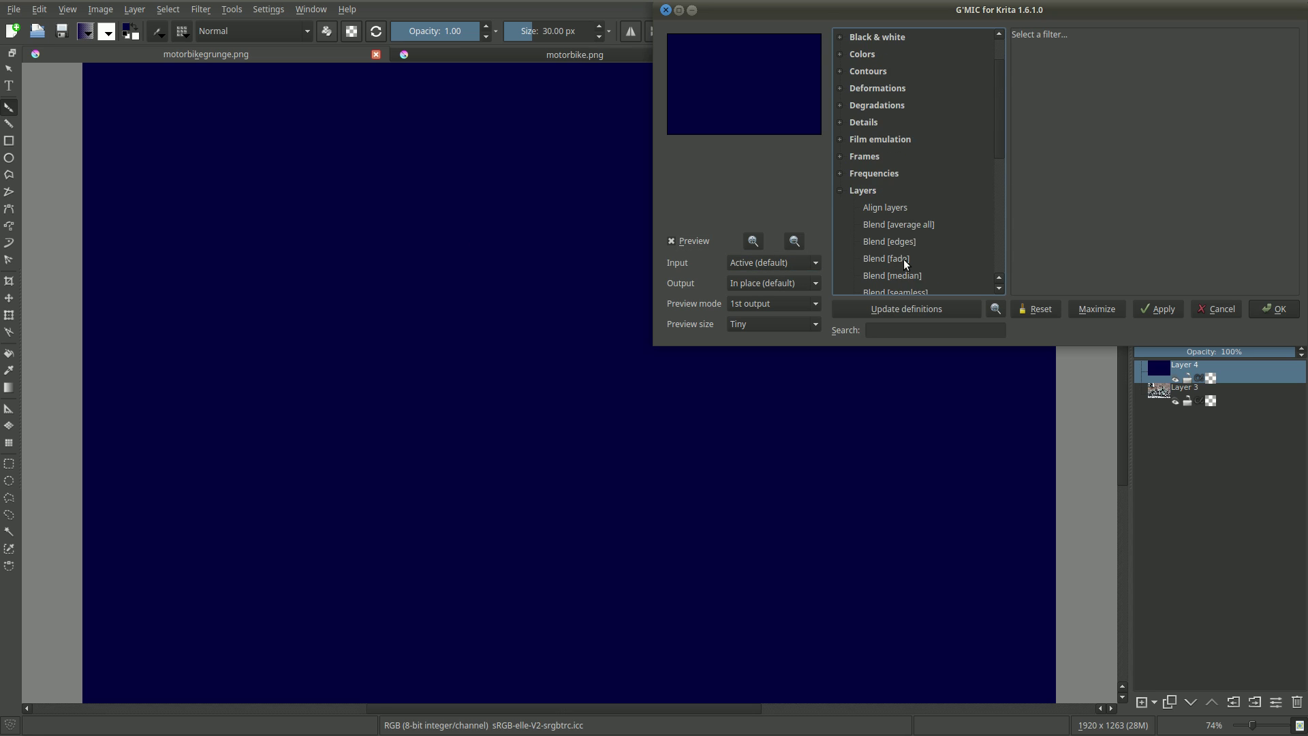
left_click(903, 259)
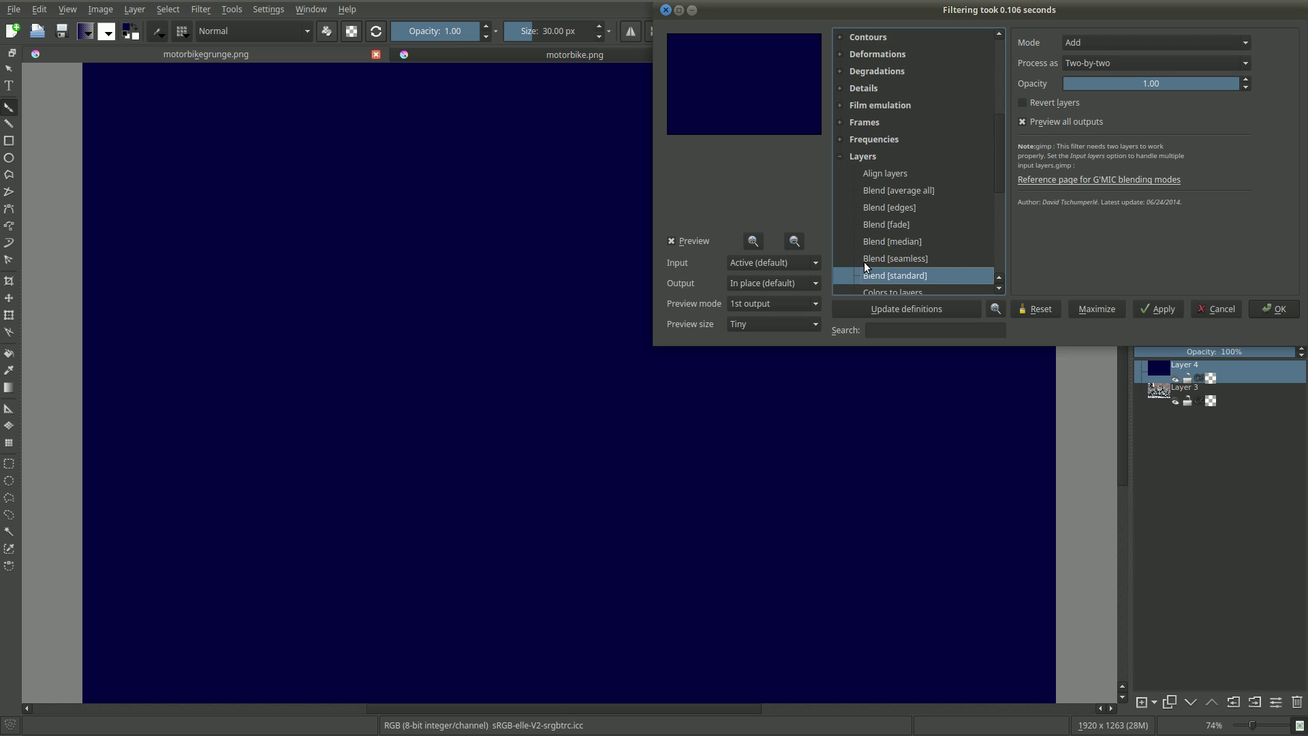
left_click(774, 260)
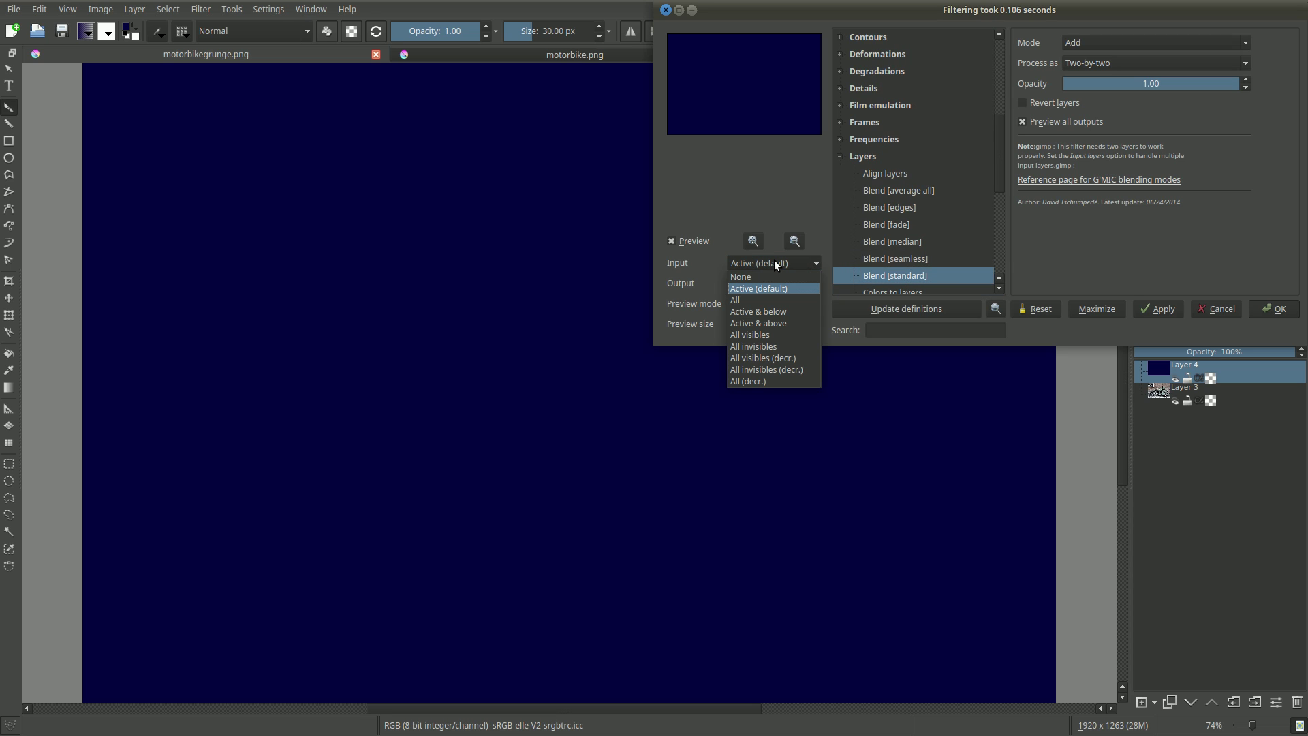
left_click(771, 308)
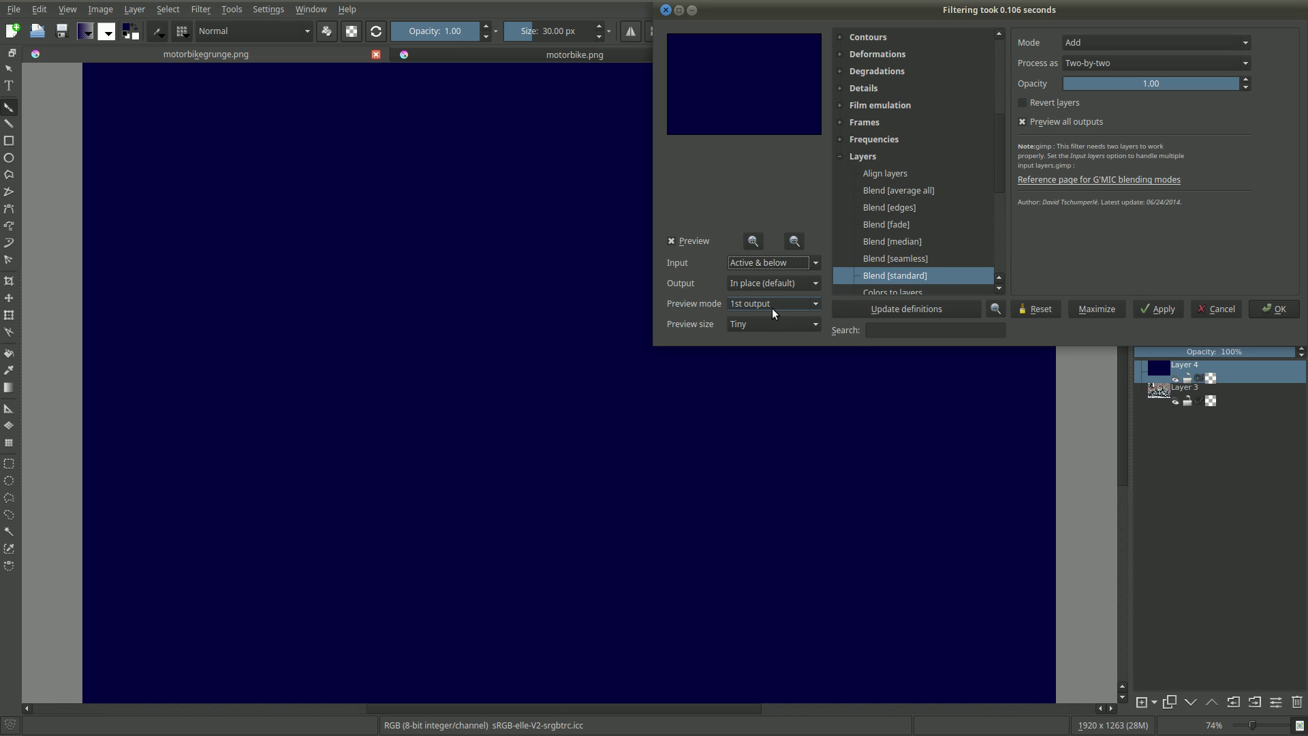
left_click(1158, 40)
scroll(1152, 105, "down", 5)
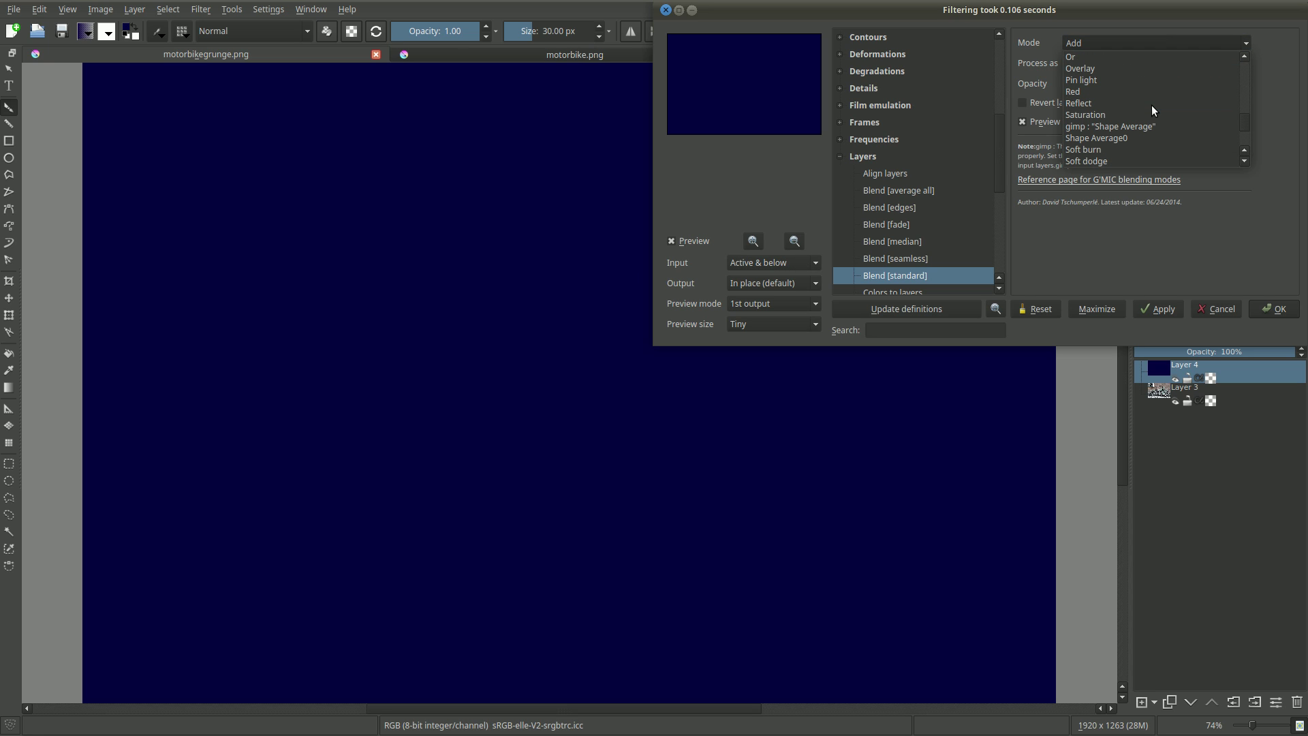
scroll(1152, 105, "down", 2)
scroll(1152, 105, "up", 4)
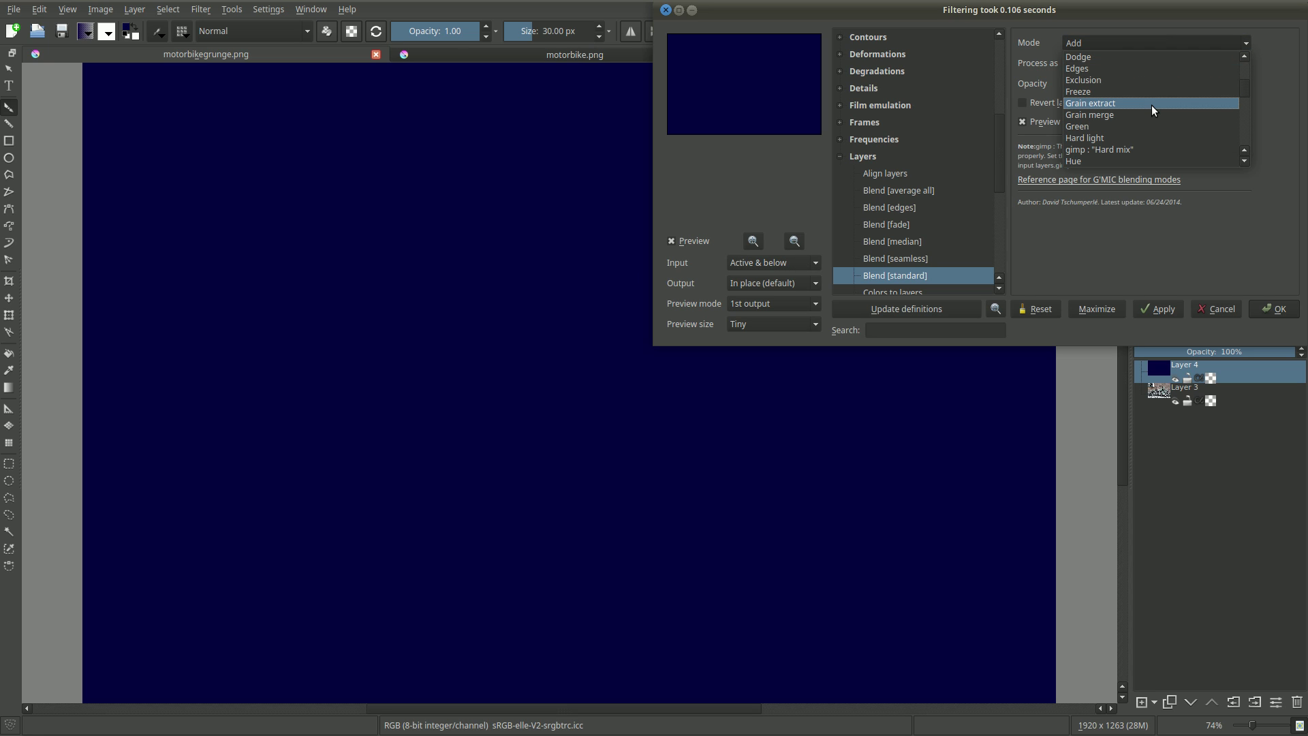
left_click(1115, 79)
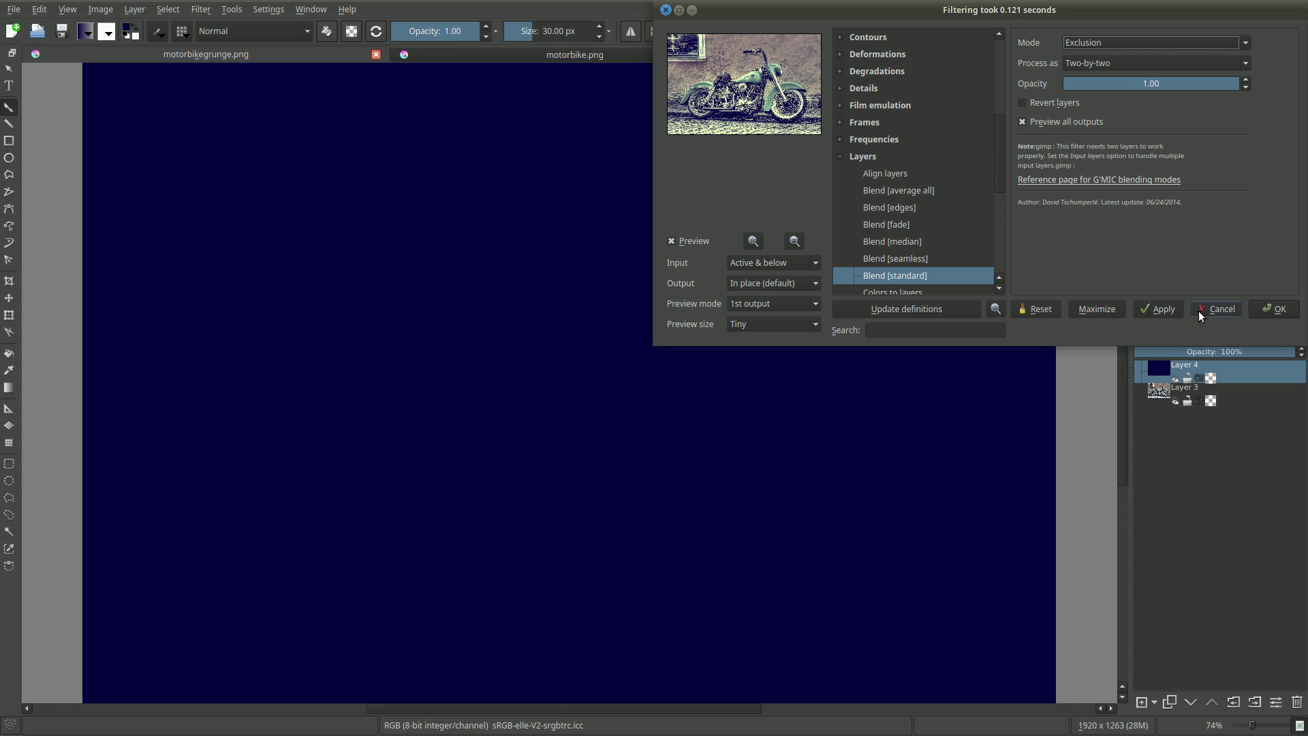
left_click(1273, 309)
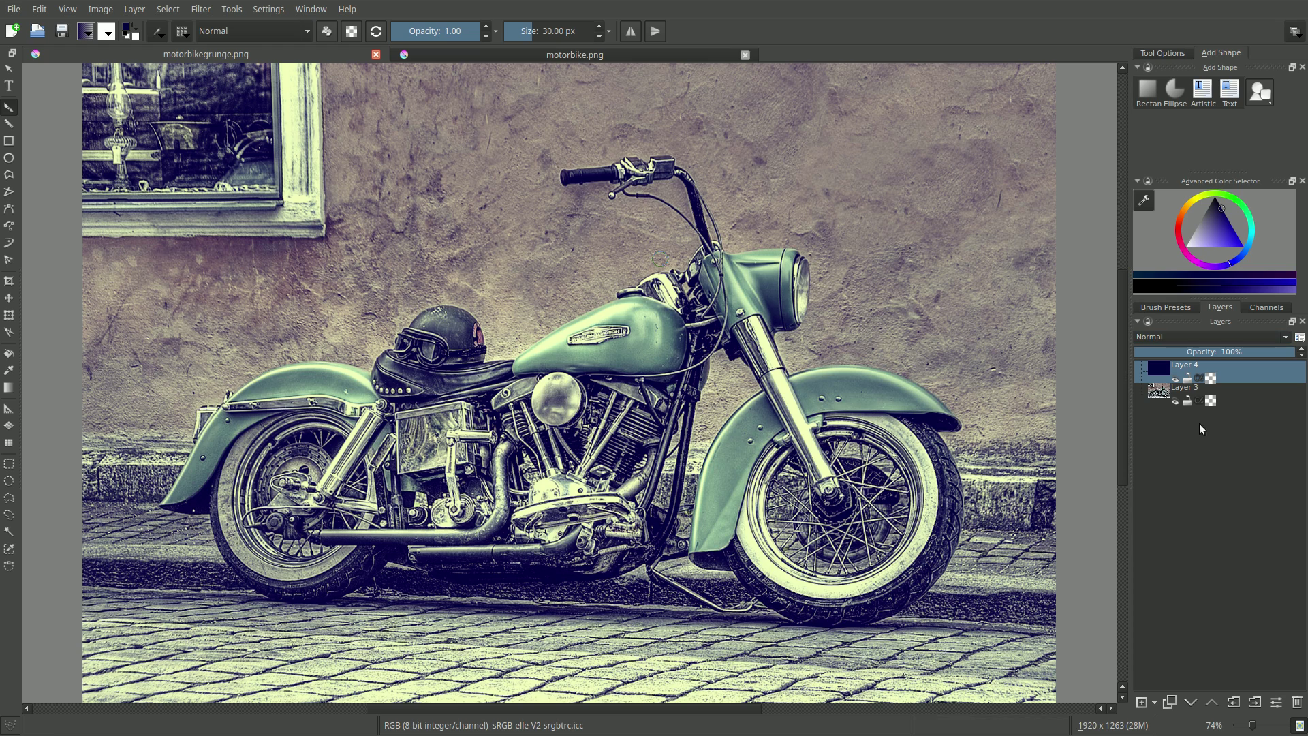
Flatten into Layer 5 and apply Levels with input black point 20
right_click(1161, 369)
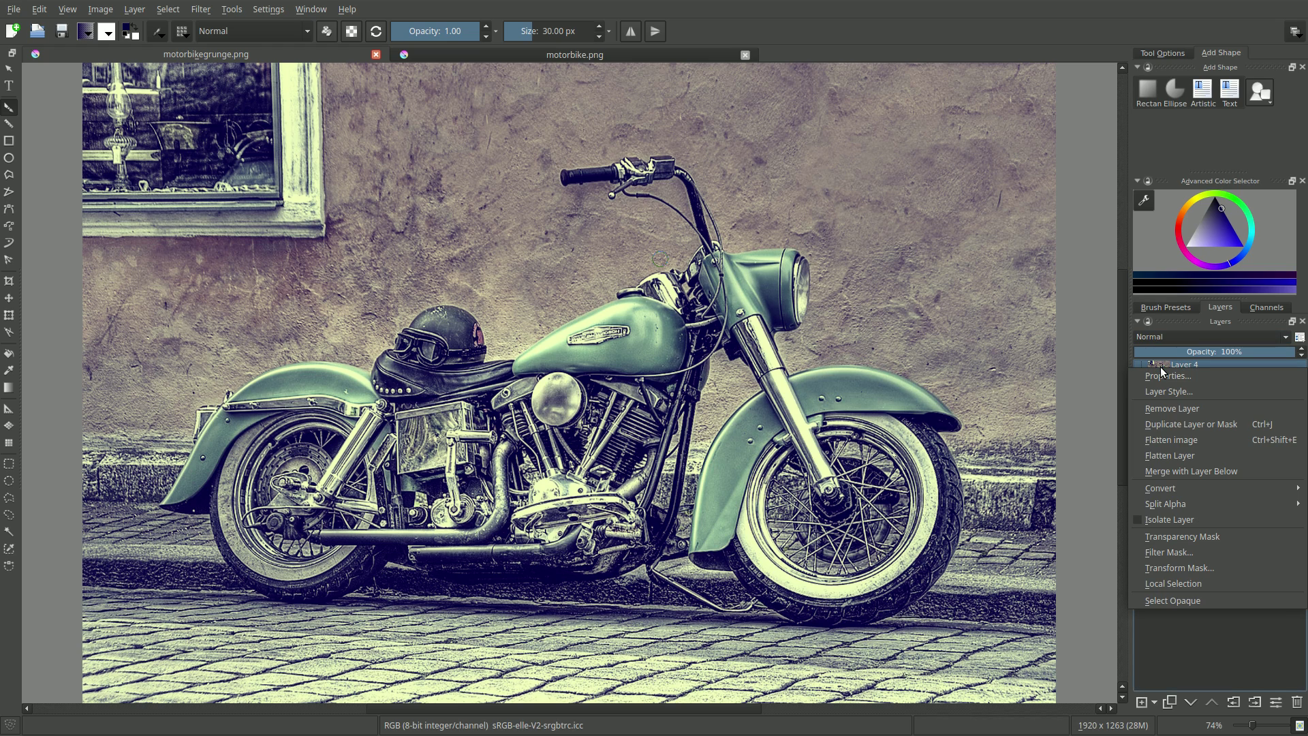
left_click(1176, 436)
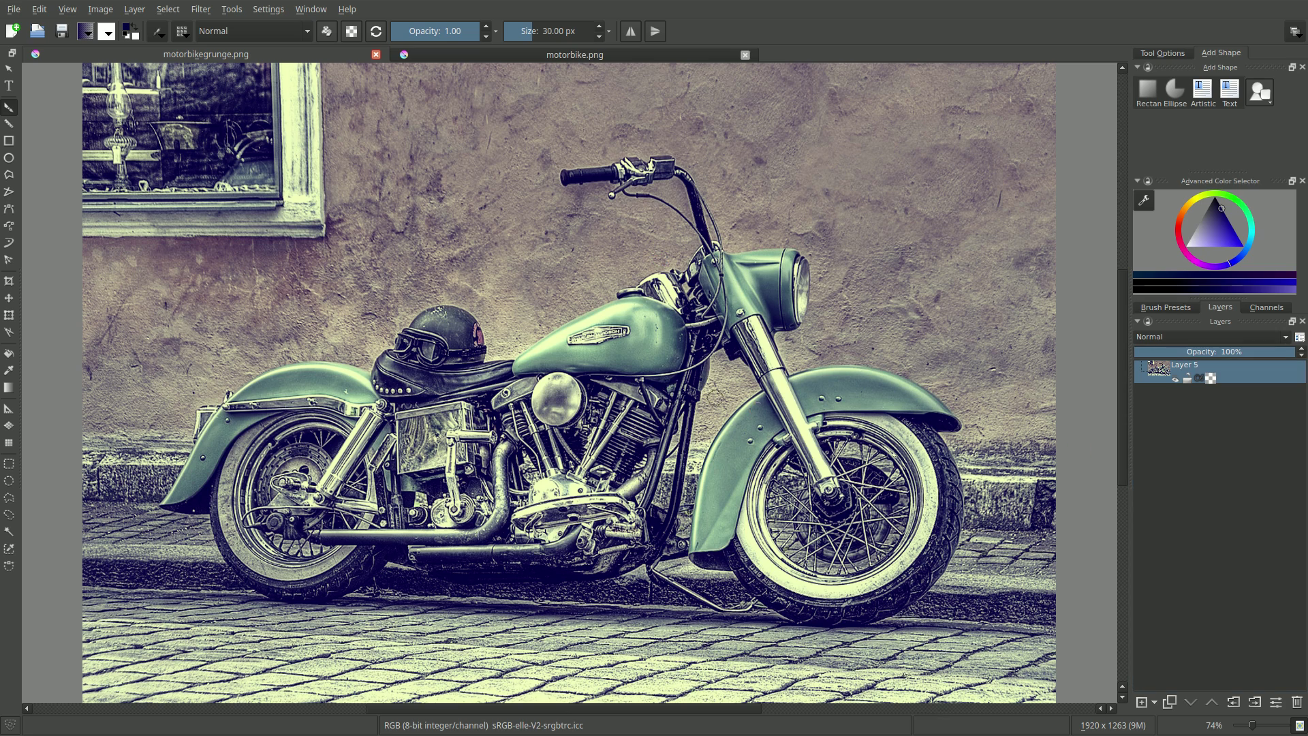
left_click(200, 10)
mouse_move(217, 42)
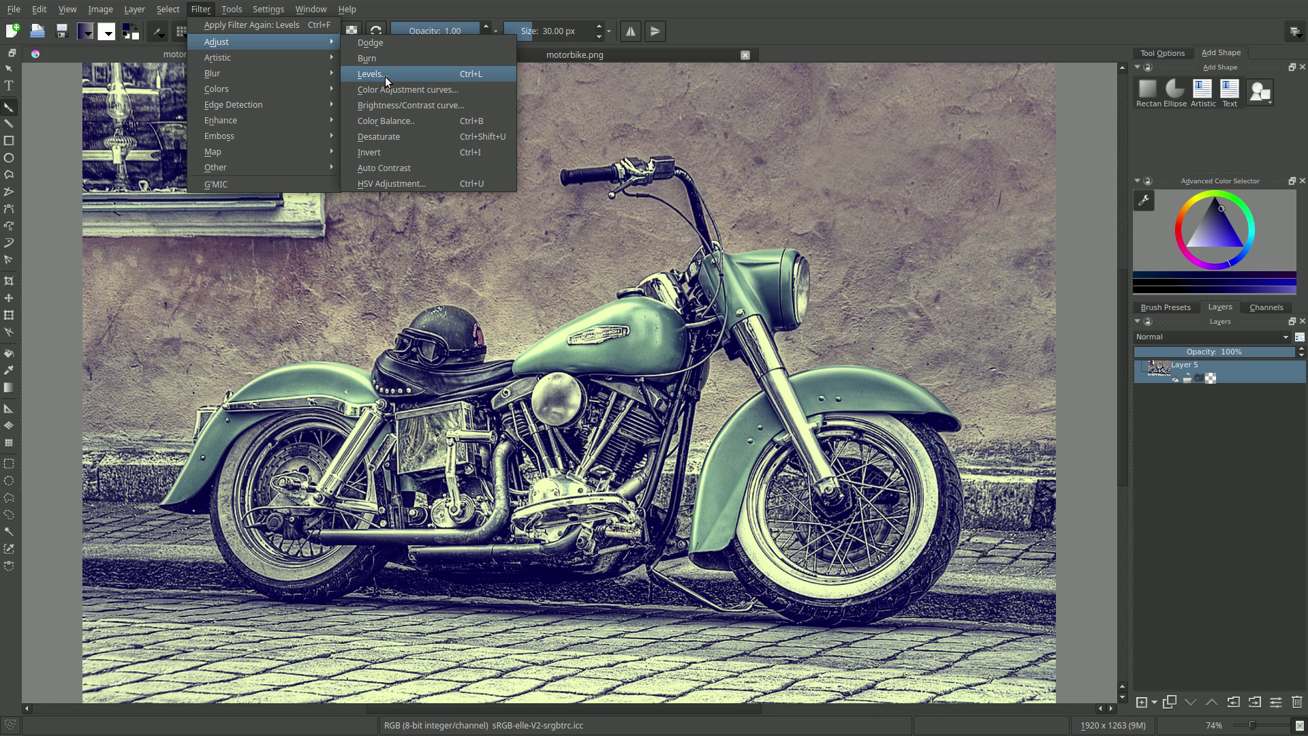
left_click(385, 75)
double_click(413, 402)
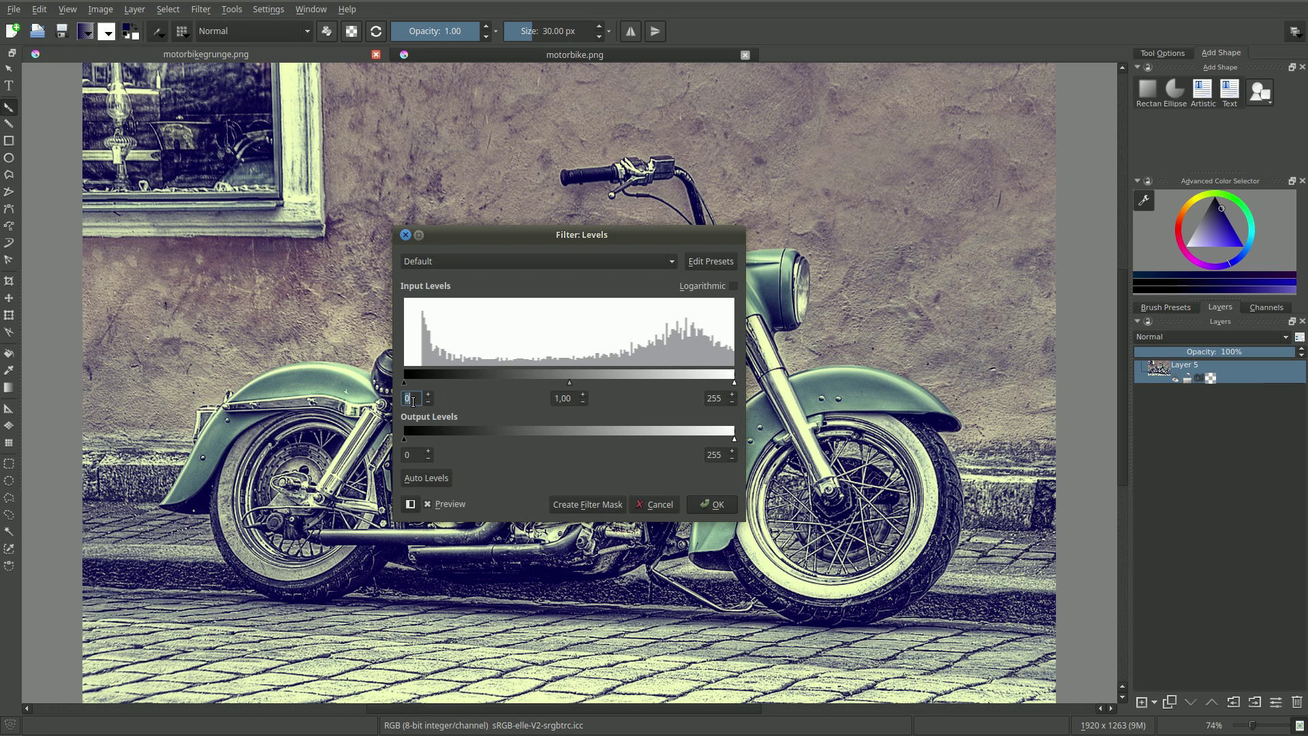
type("20")
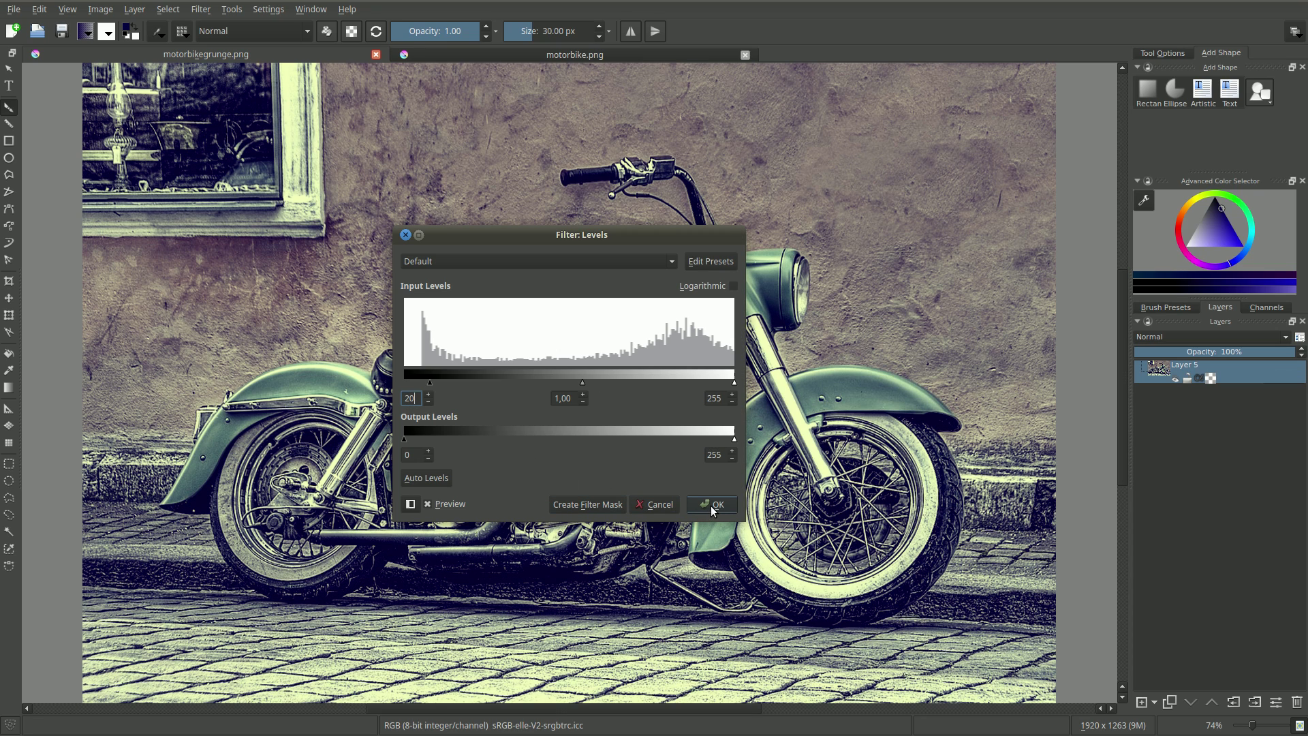
left_click(713, 508)
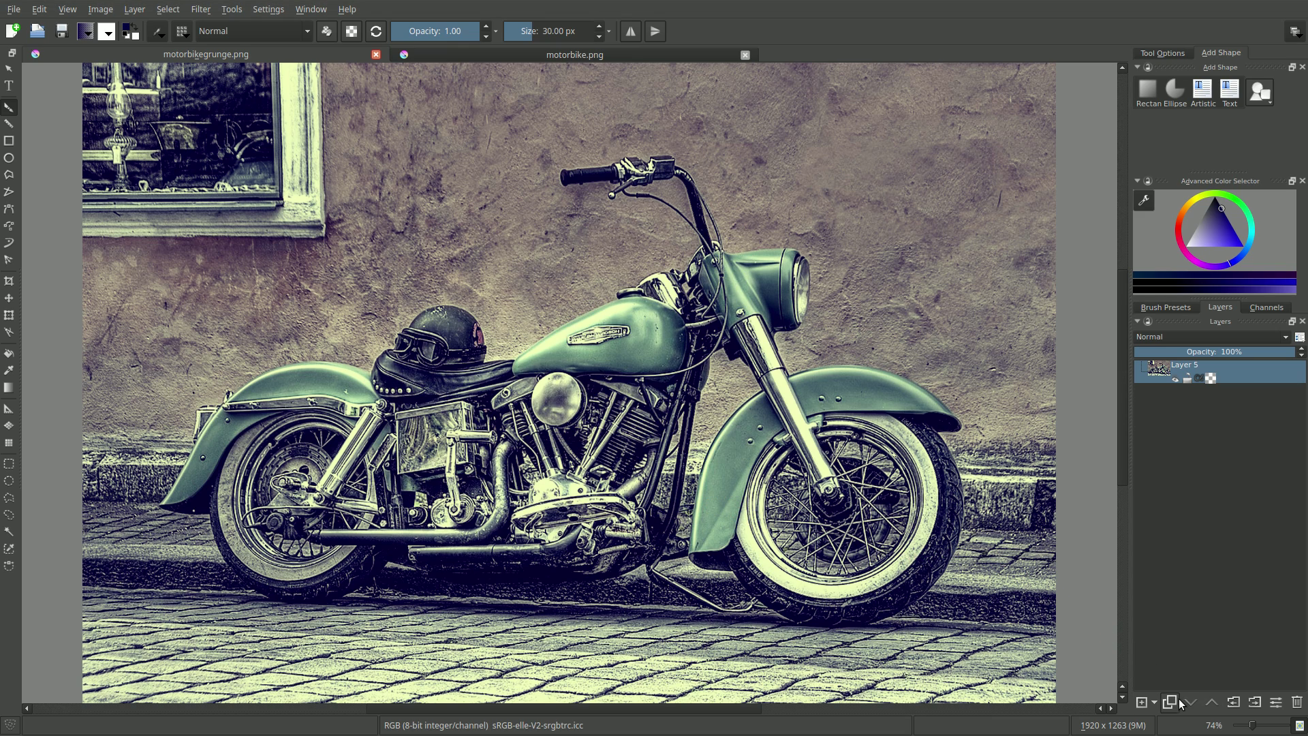
Add Layer 6 above Layer 5, blended in Soft Light (SVG) at 75% opacity
left_click(1142, 703)
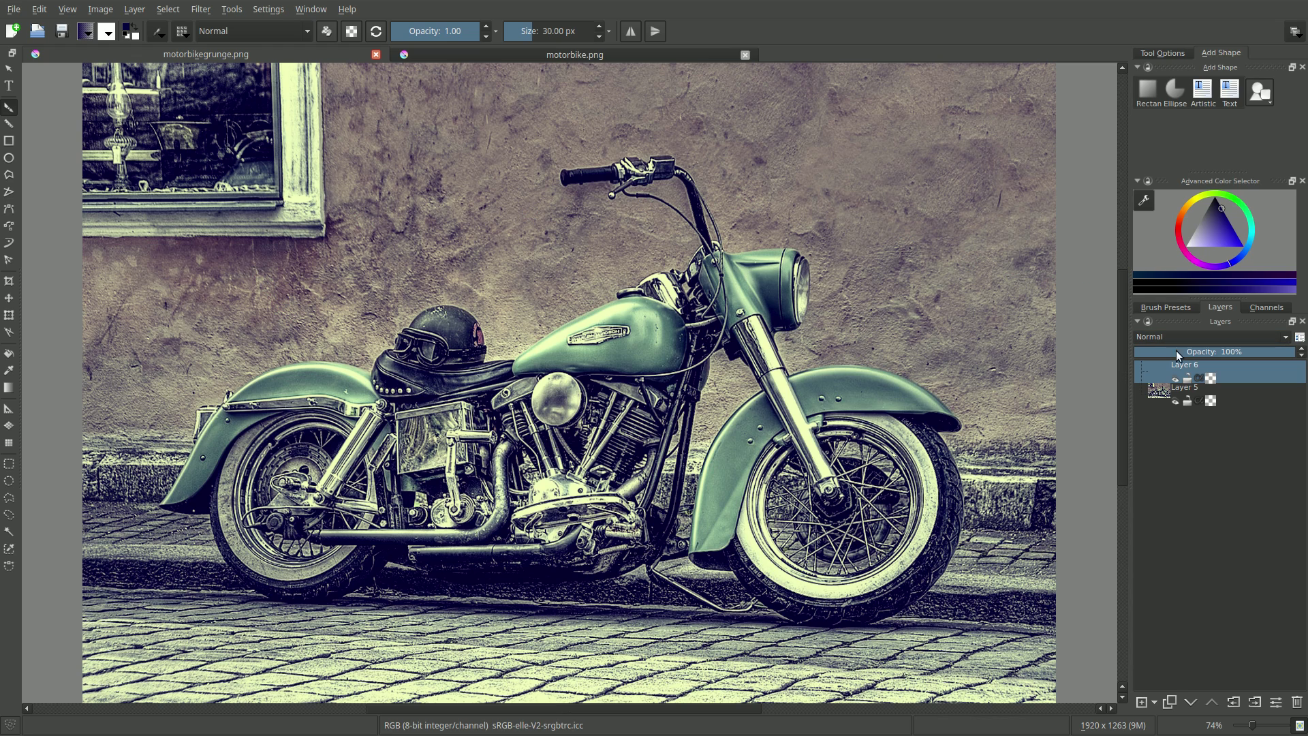
left_click(1231, 337)
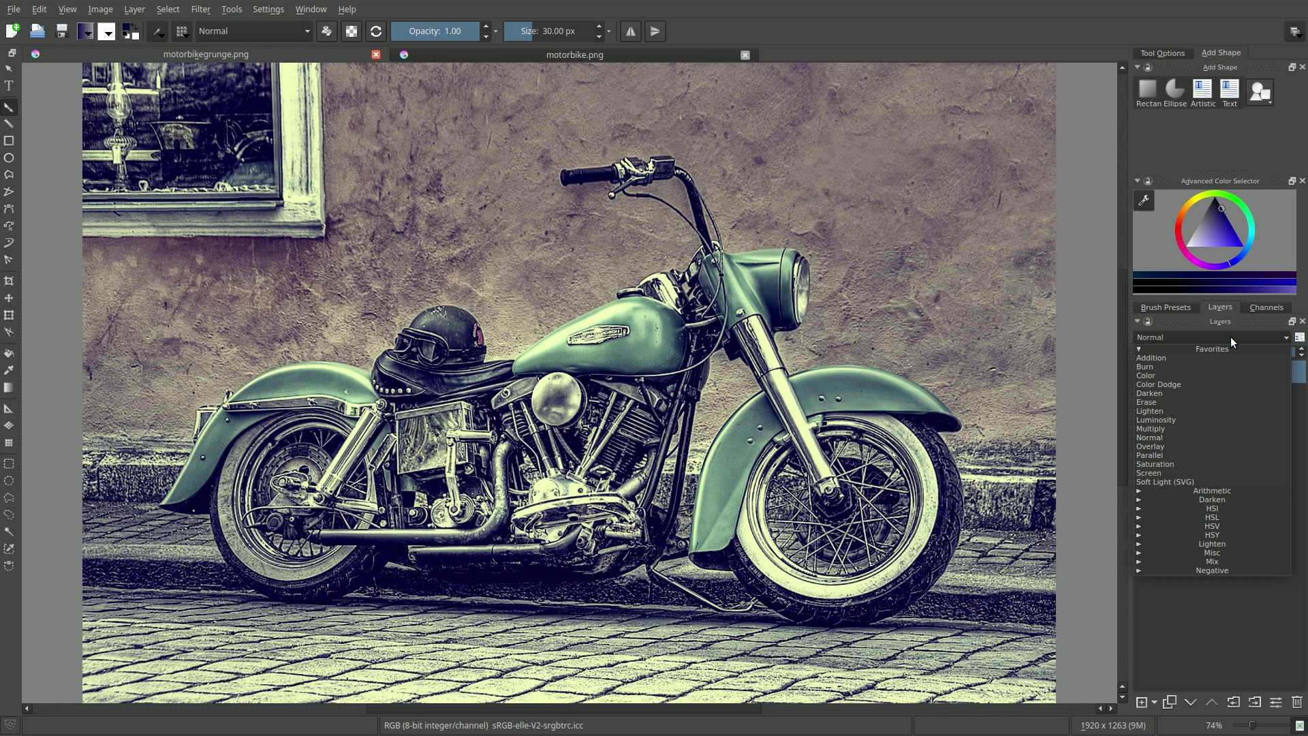
left_click(1238, 480)
left_click(1266, 353)
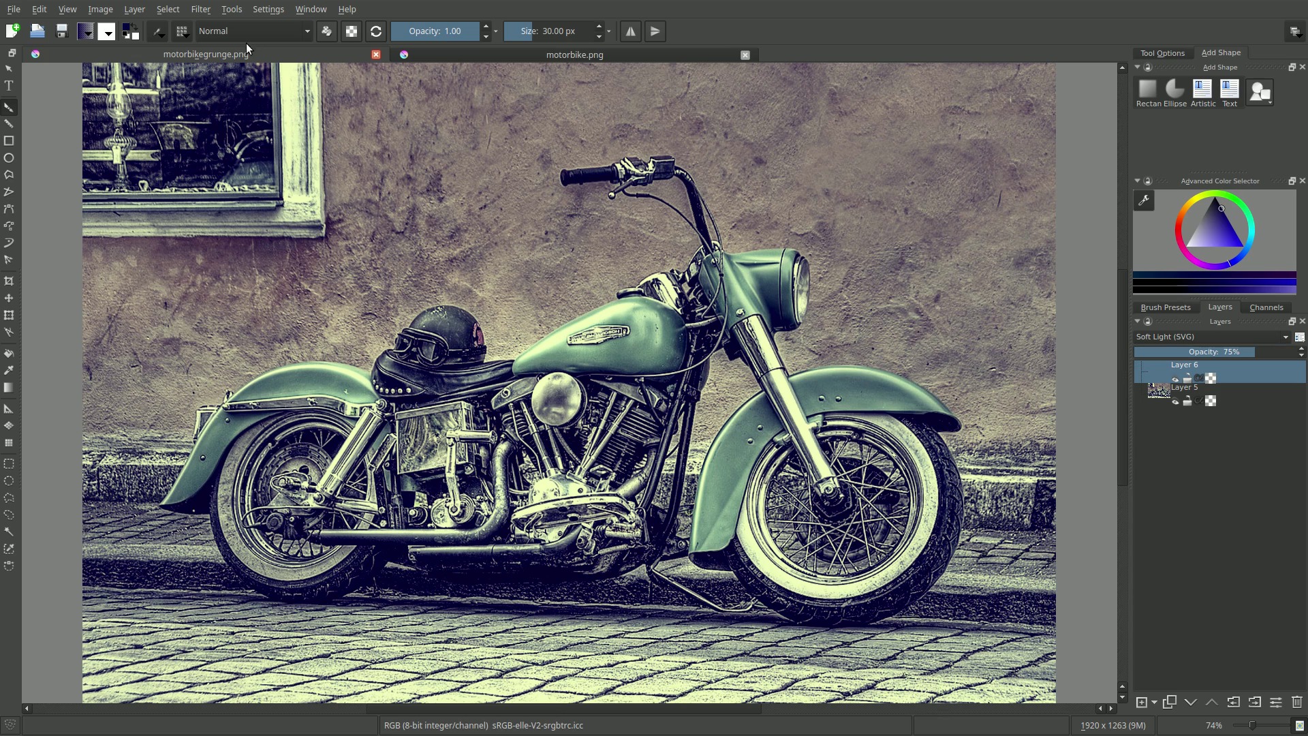
Fill Layer 6 with salmon #de9b82 and add an empty Layer 7 above it
left_click(129, 32)
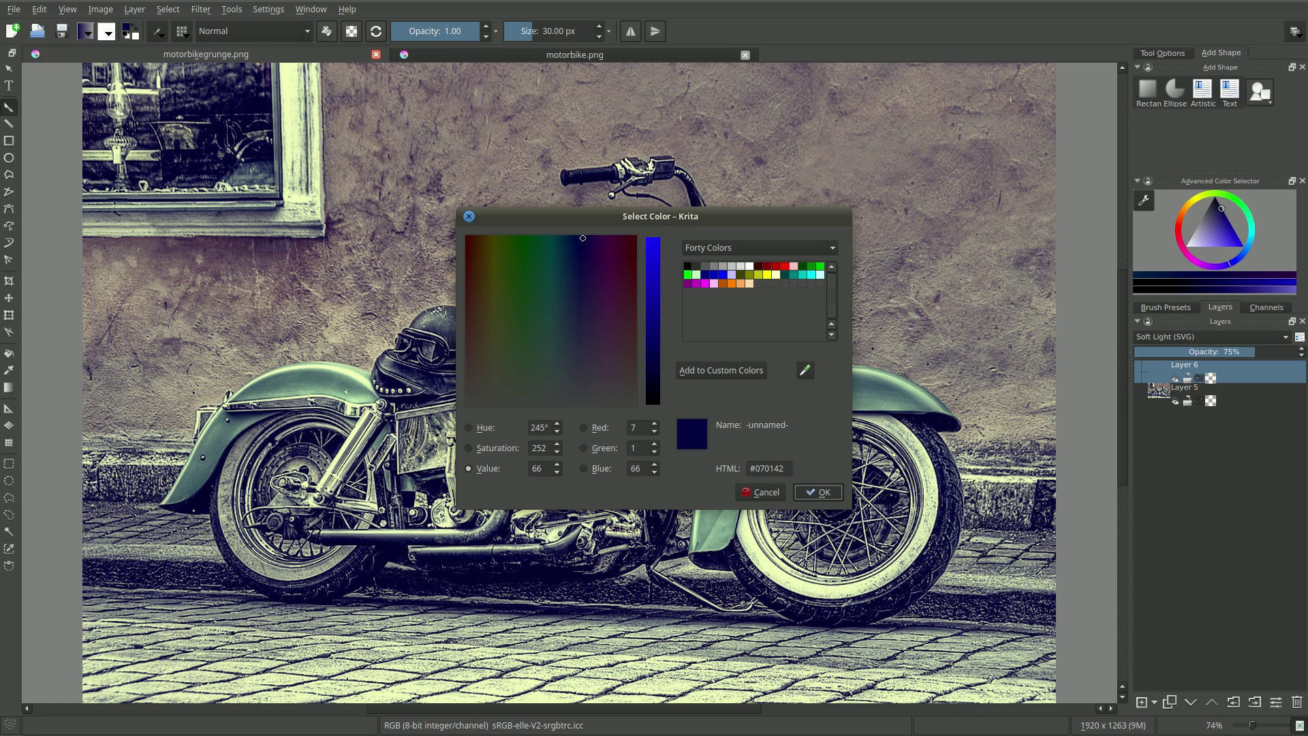
left_click(769, 465)
double_click(769, 465)
type("de")
type("9b")
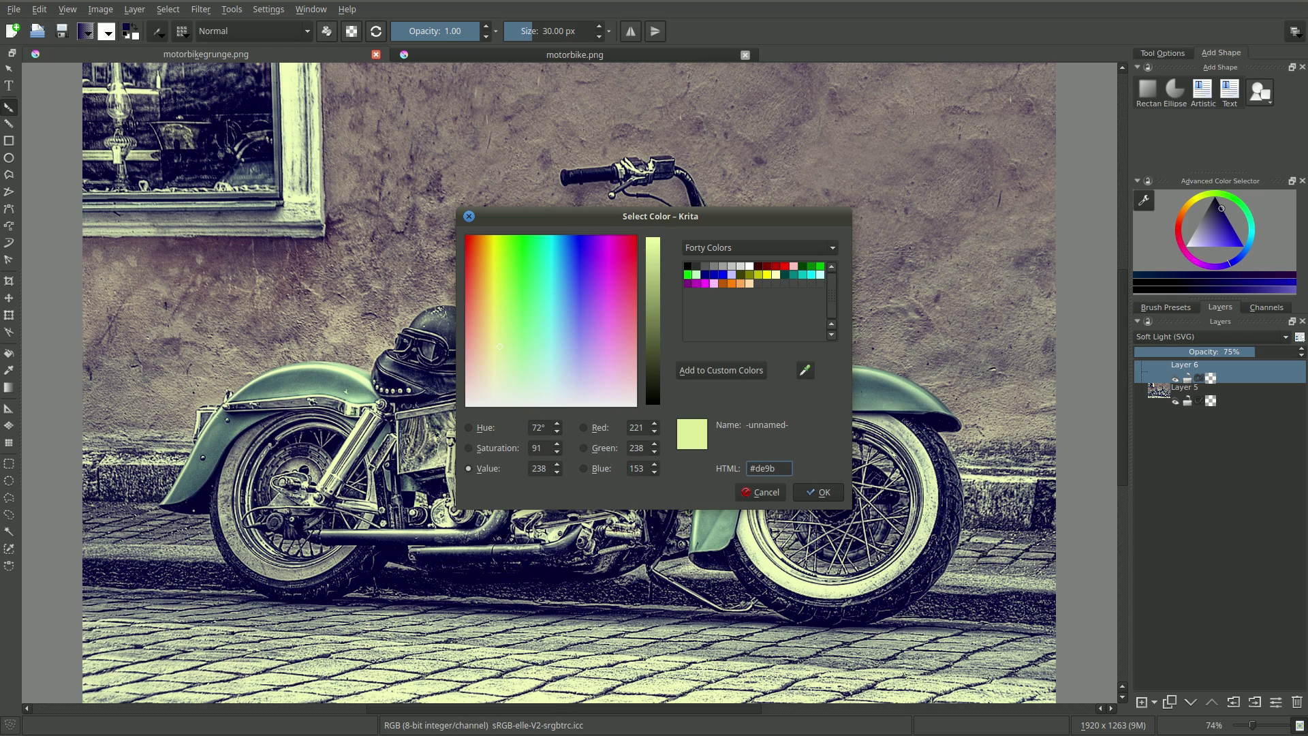
type("82")
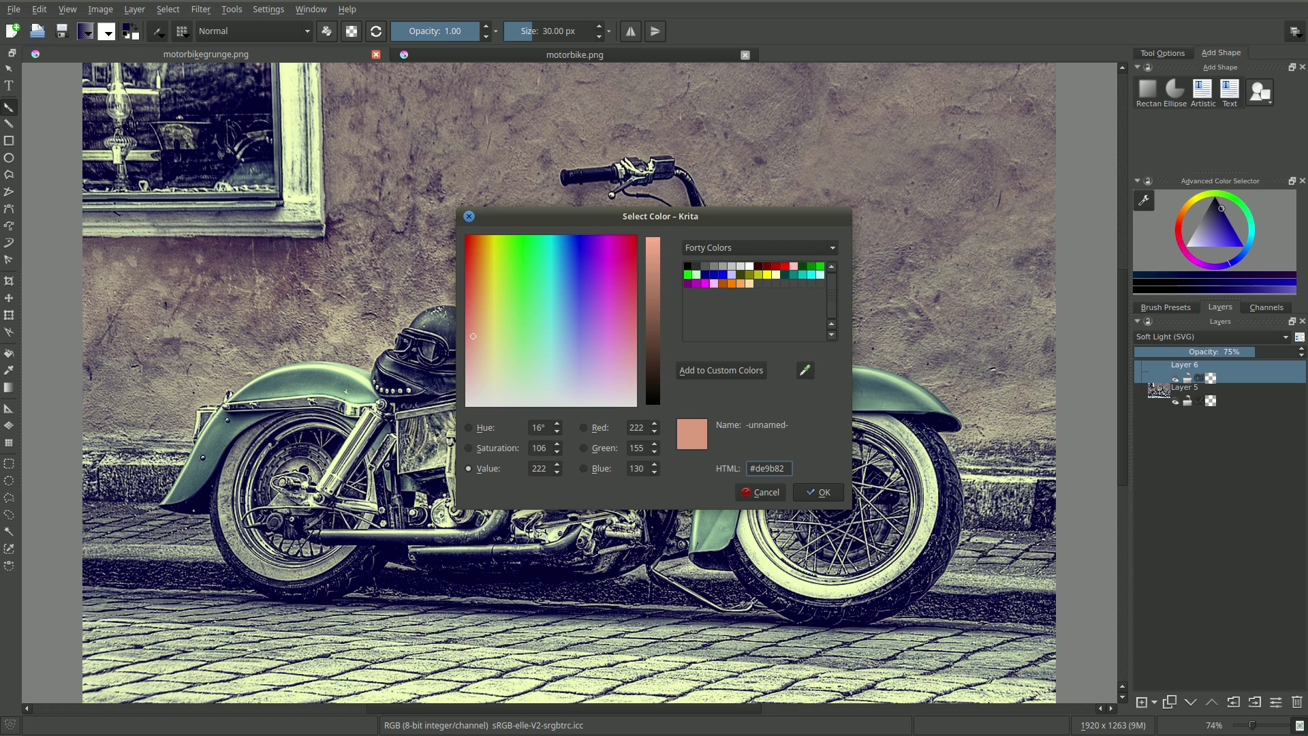
left_click(831, 495)
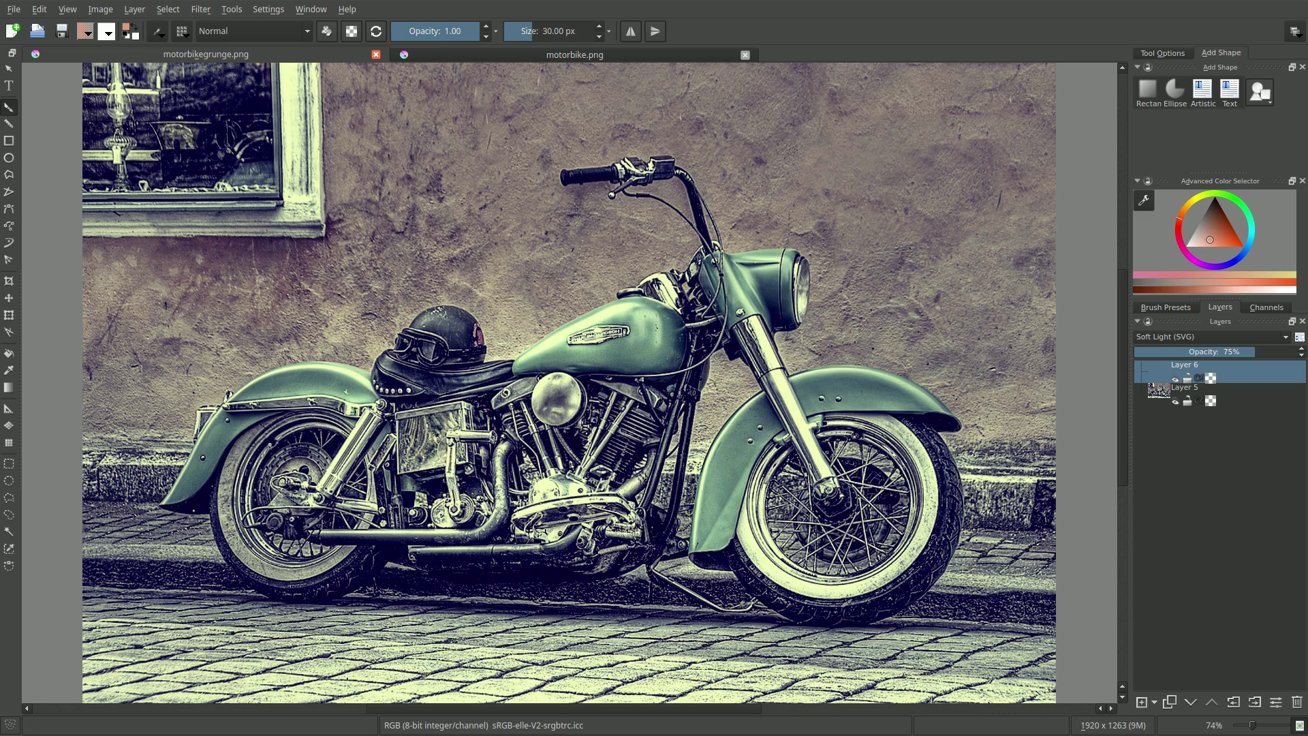
key("shift+BackSpace")
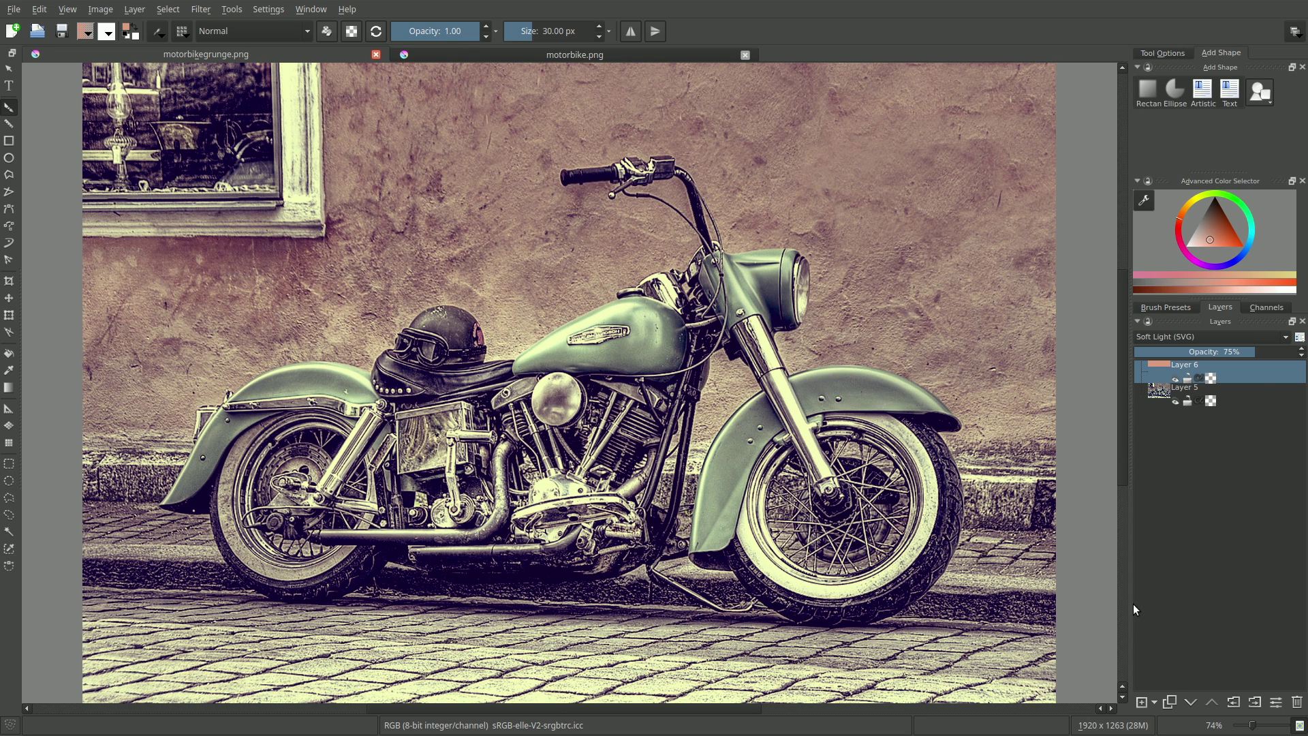
left_click(1142, 702)
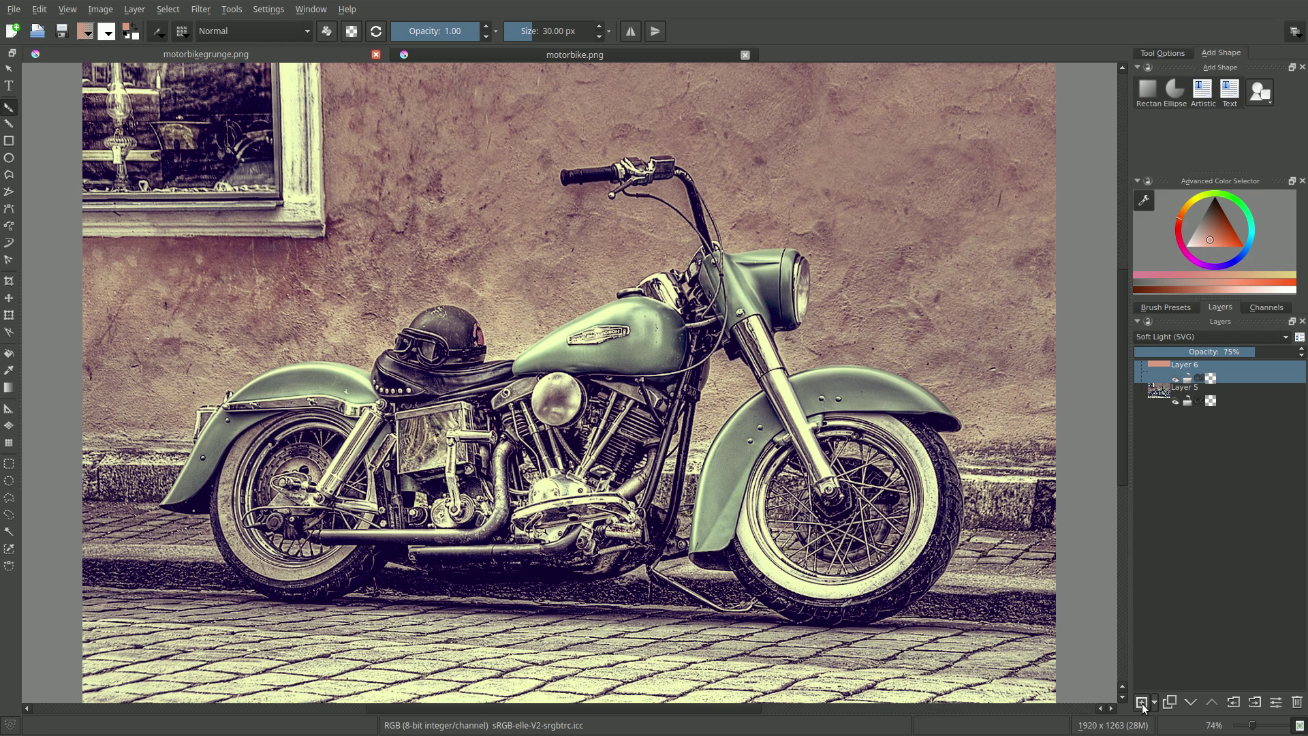
left_click(1219, 338)
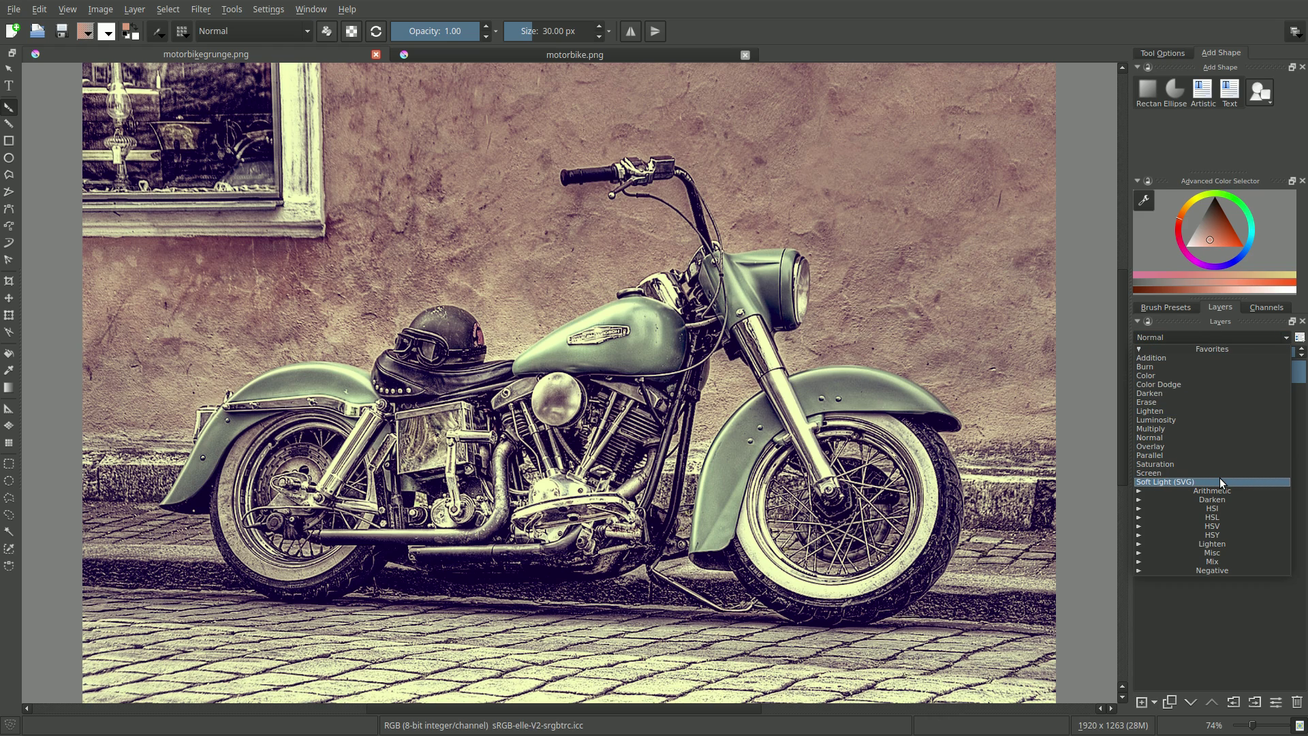
Set Layer 7 to Soft Light (SVG) blending at 50% opacity
left_click(1220, 482)
left_click(1217, 353)
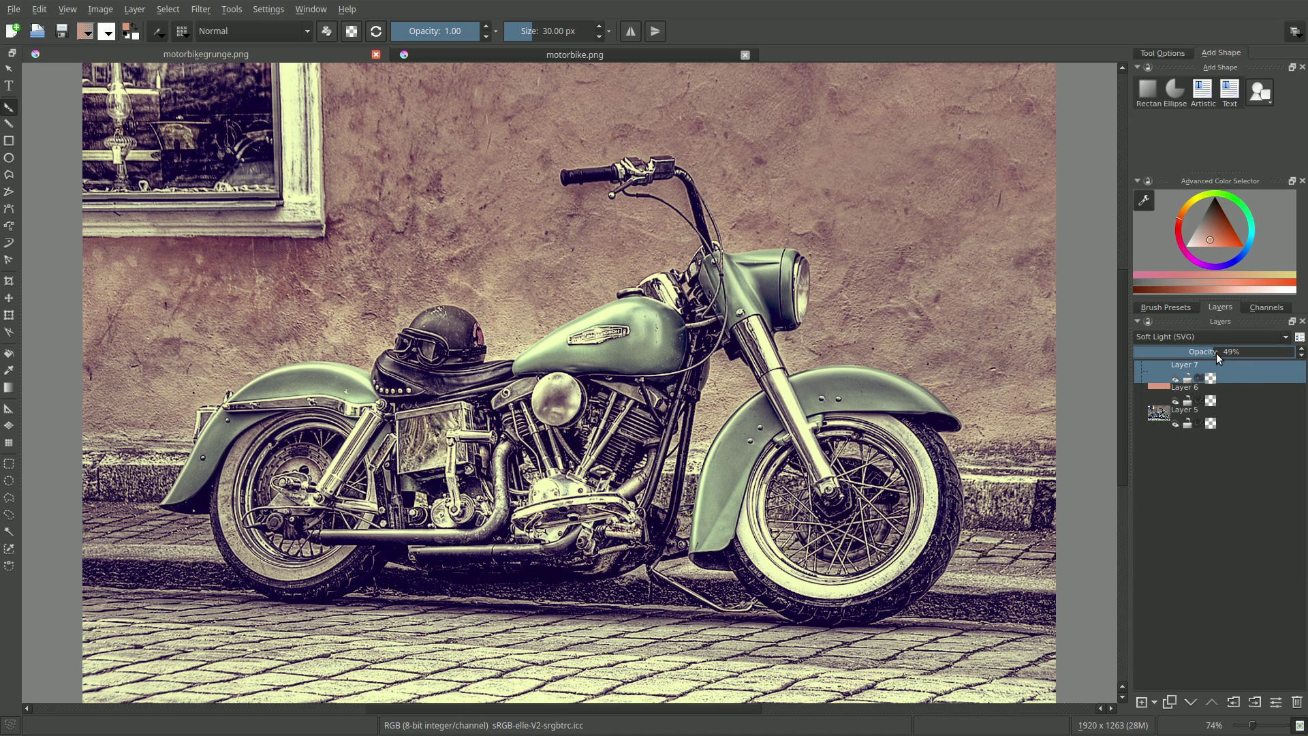
left_click(1217, 353)
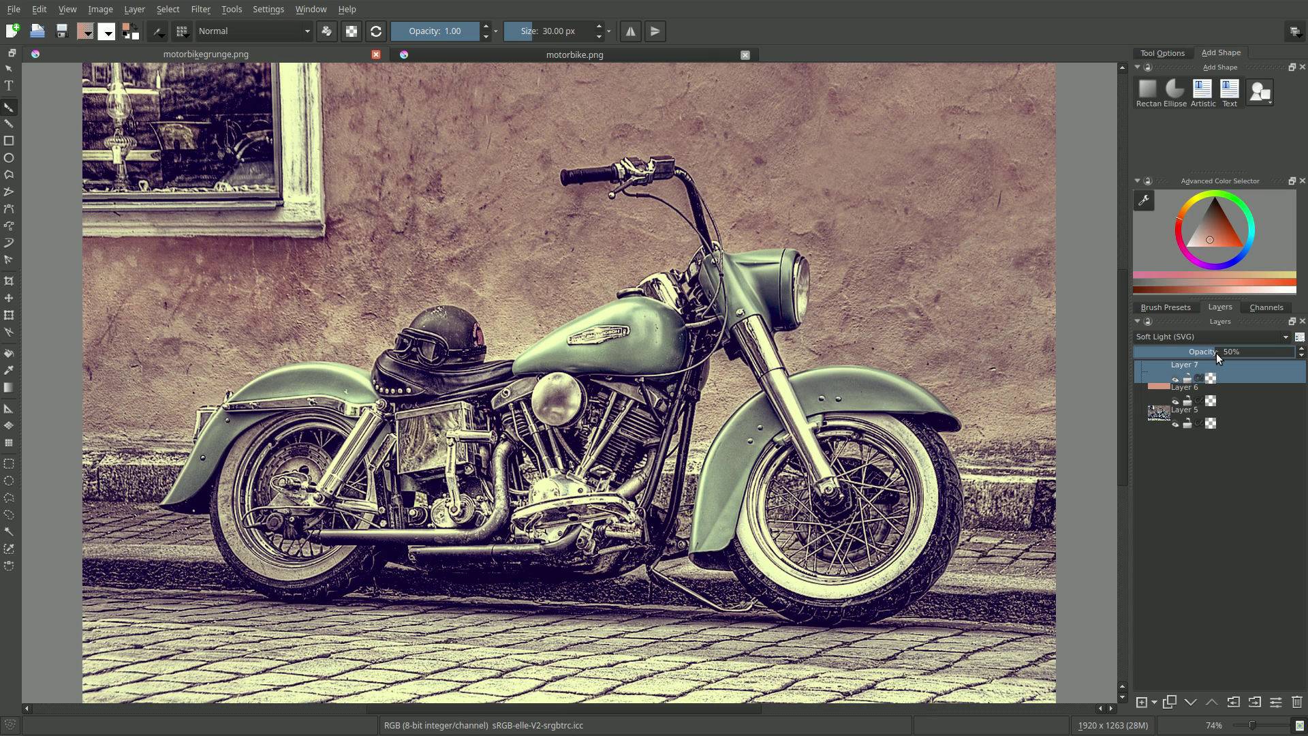
Fill Layer 7 with pale pink #fed1eb
left_click(127, 30)
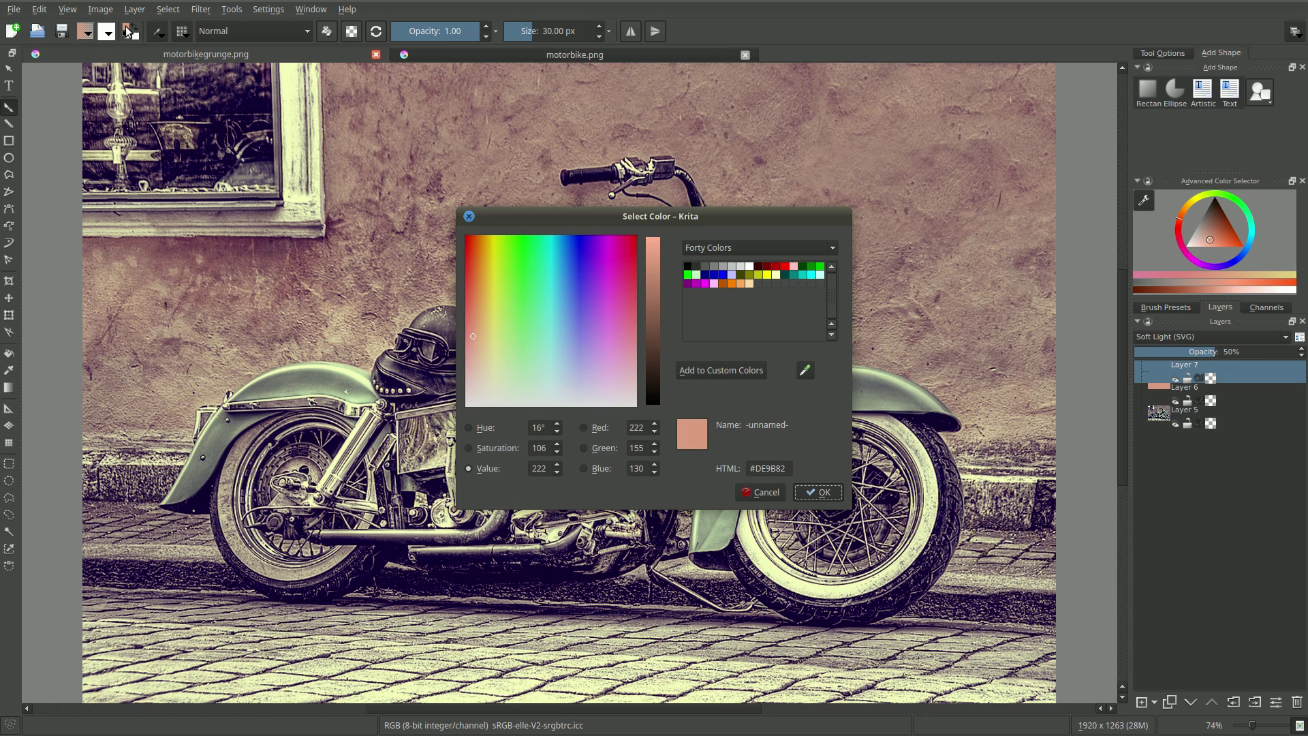
left_click(785, 468)
double_click(785, 469)
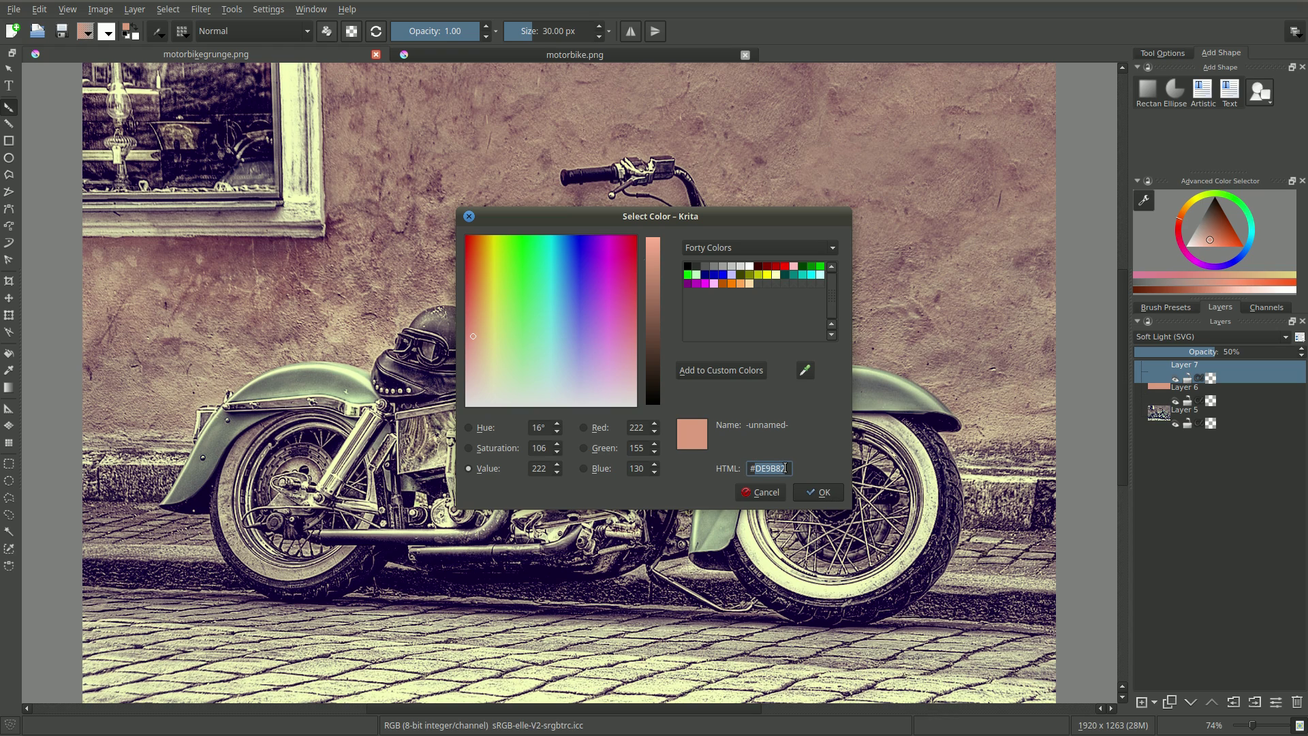
type("fed")
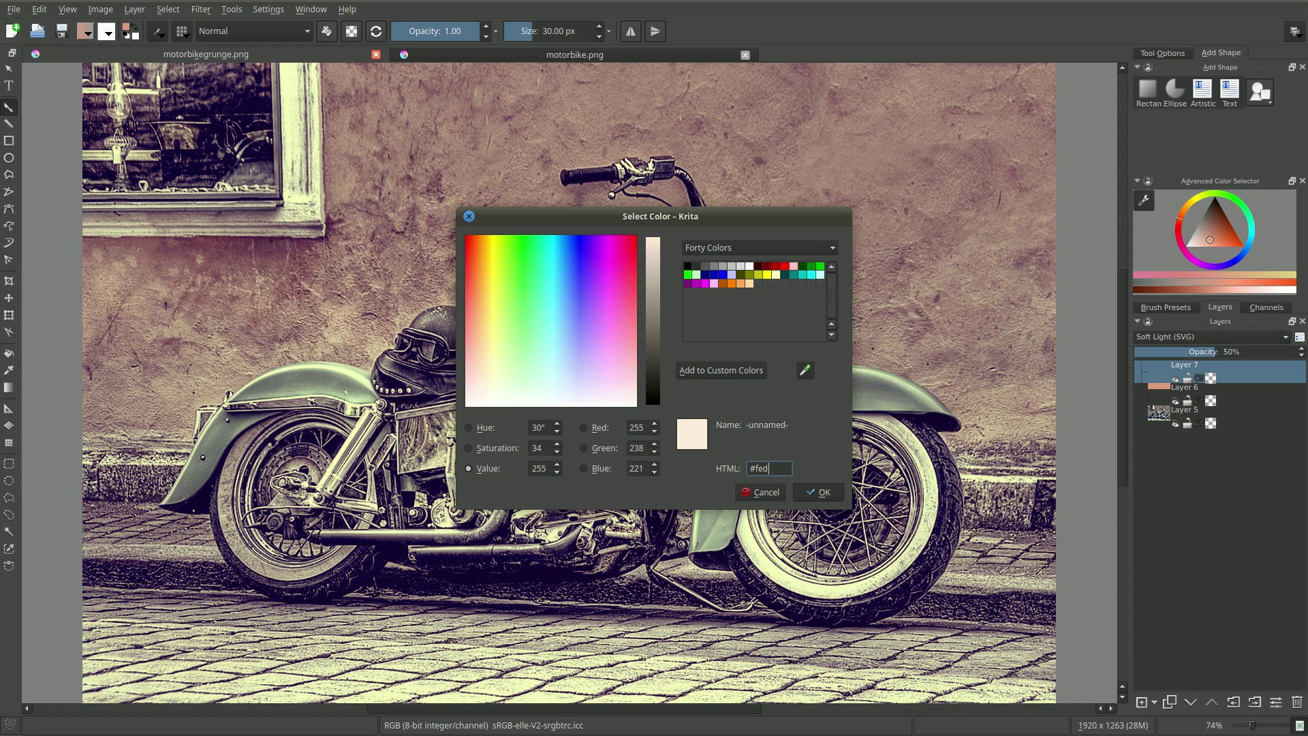
type("1e")
type("b")
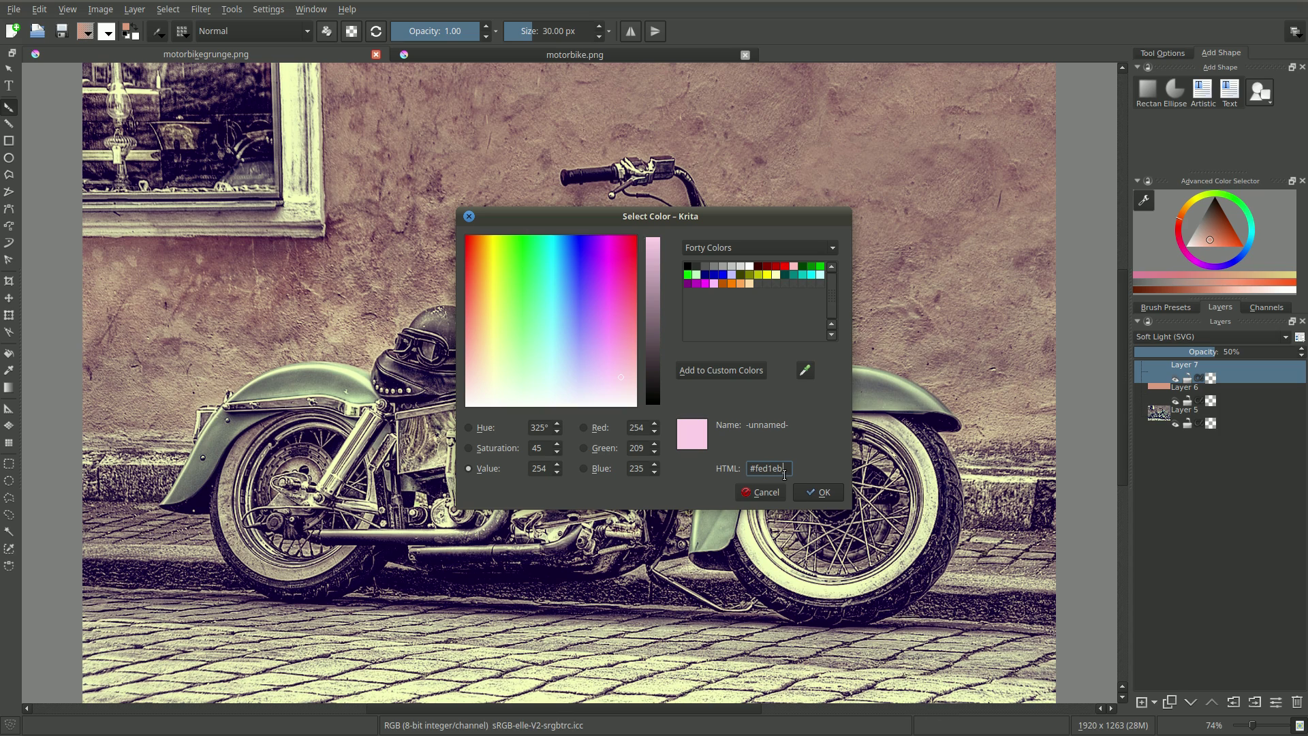
left_click(814, 492)
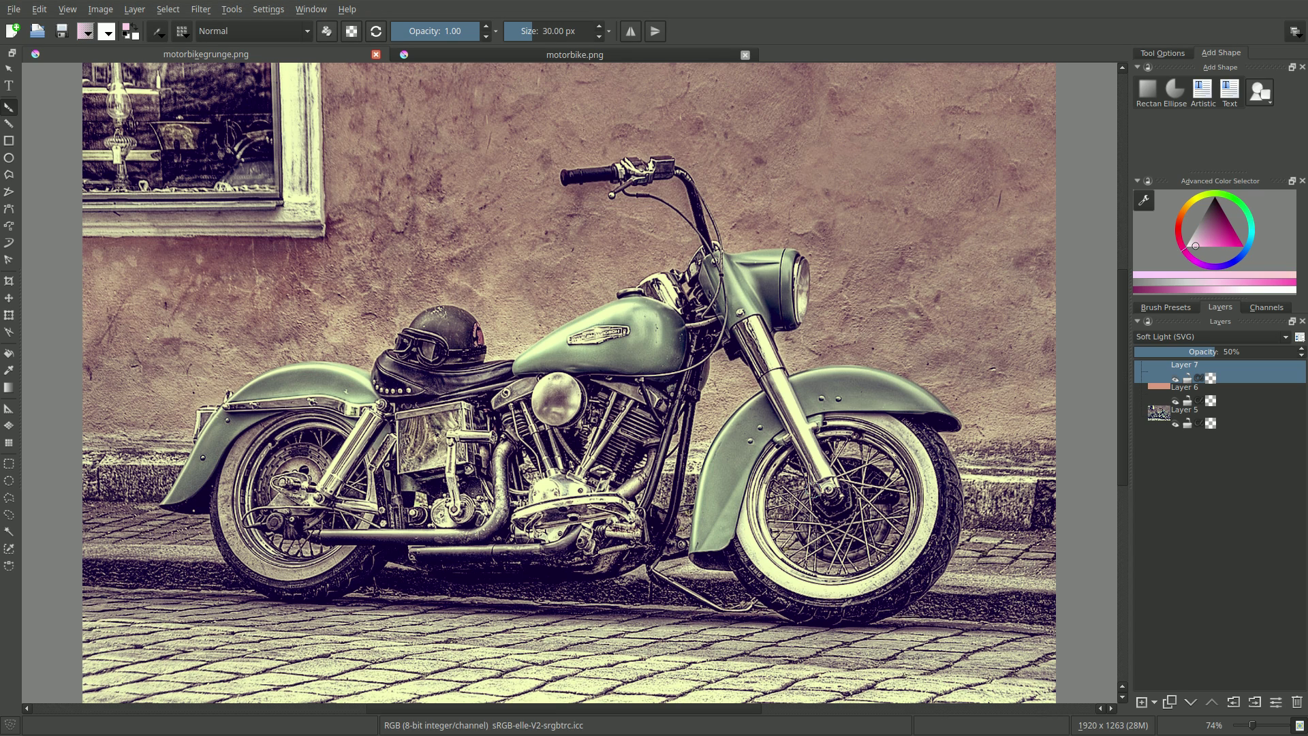
key("shift+BackSpace")
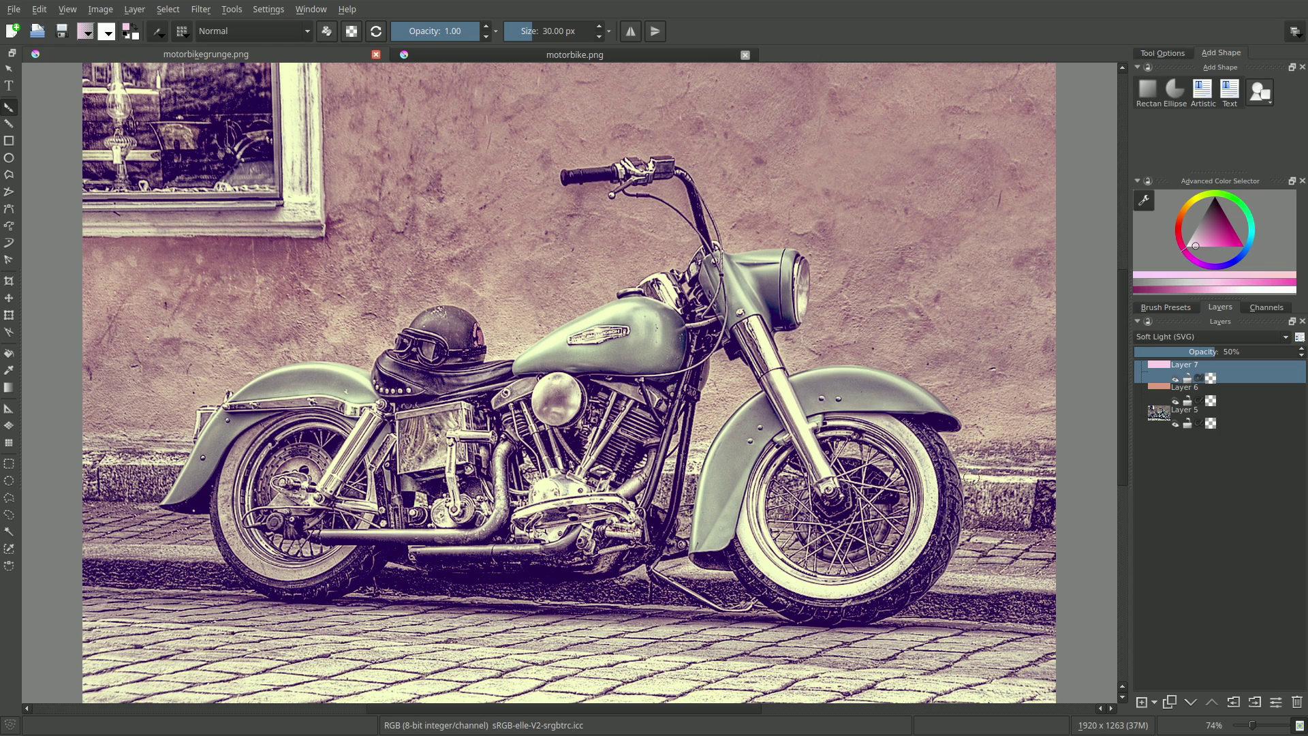
Flatten the image into Layer 8 and add a new empty layer above it
right_click(1170, 368)
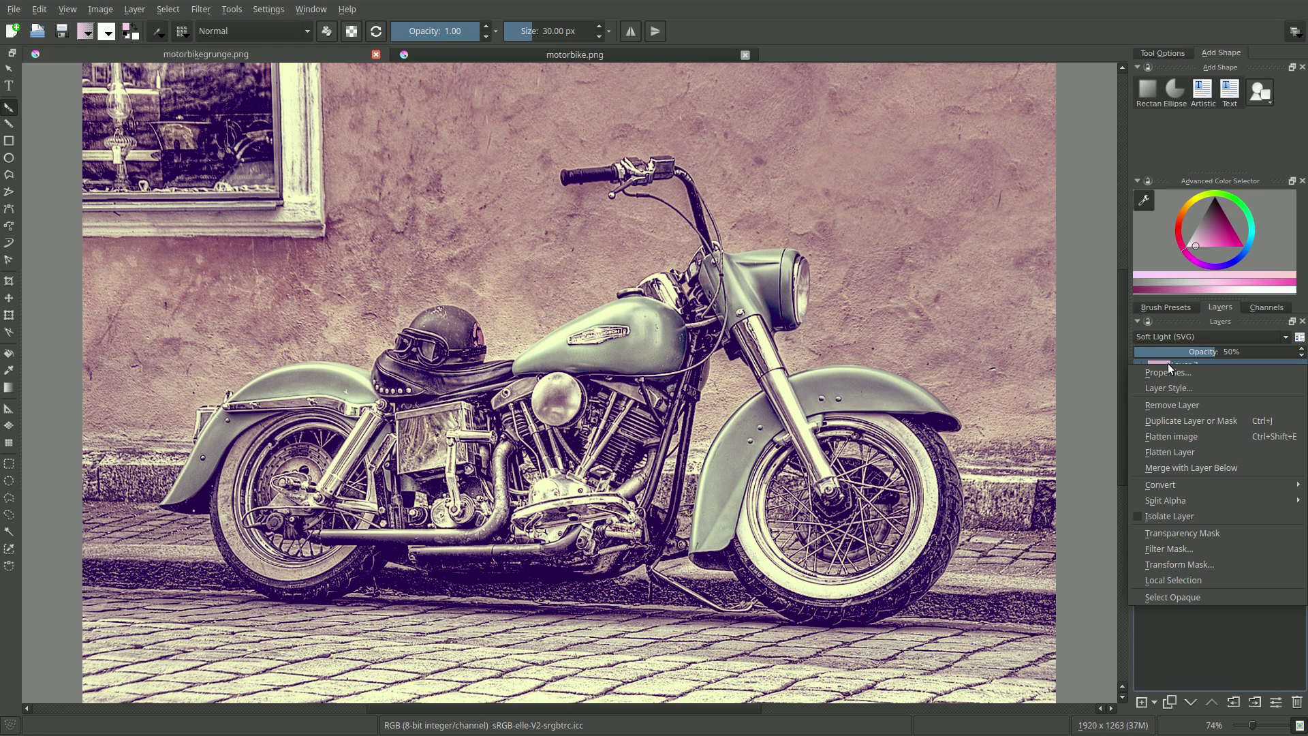
left_click(1175, 436)
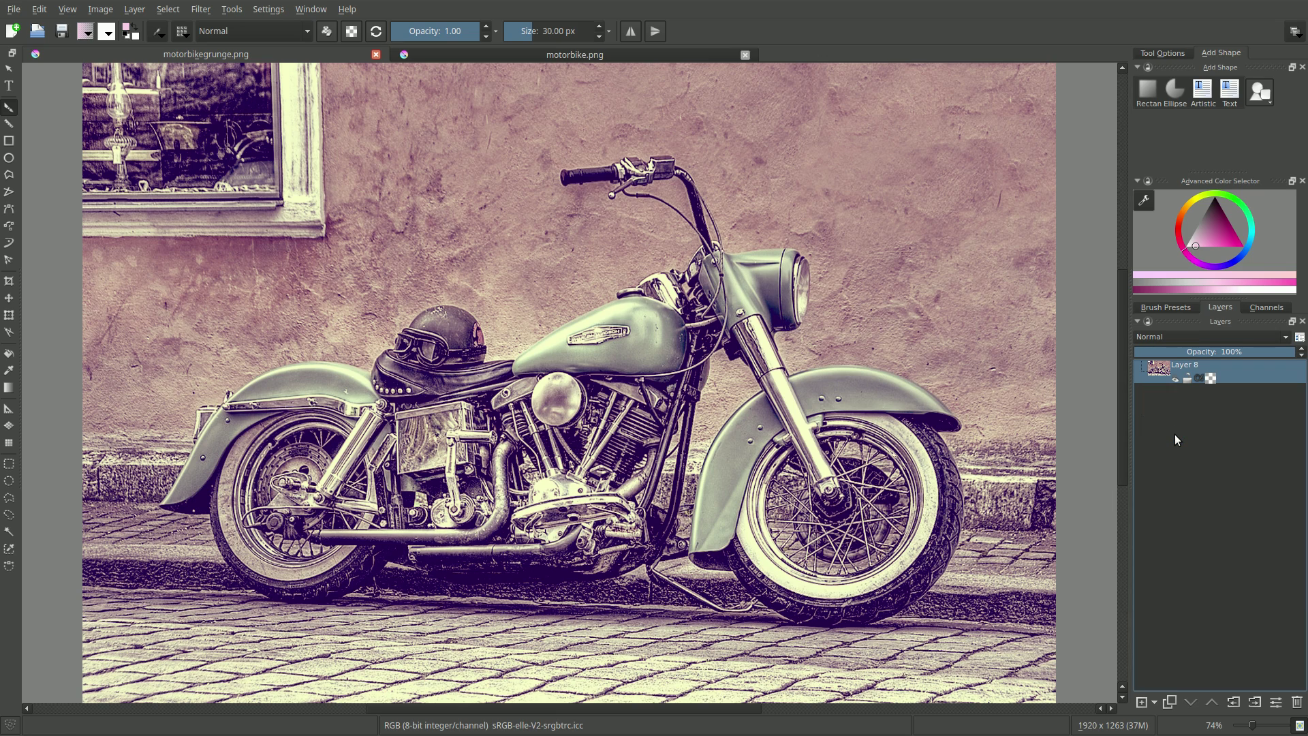
left_click(1143, 708)
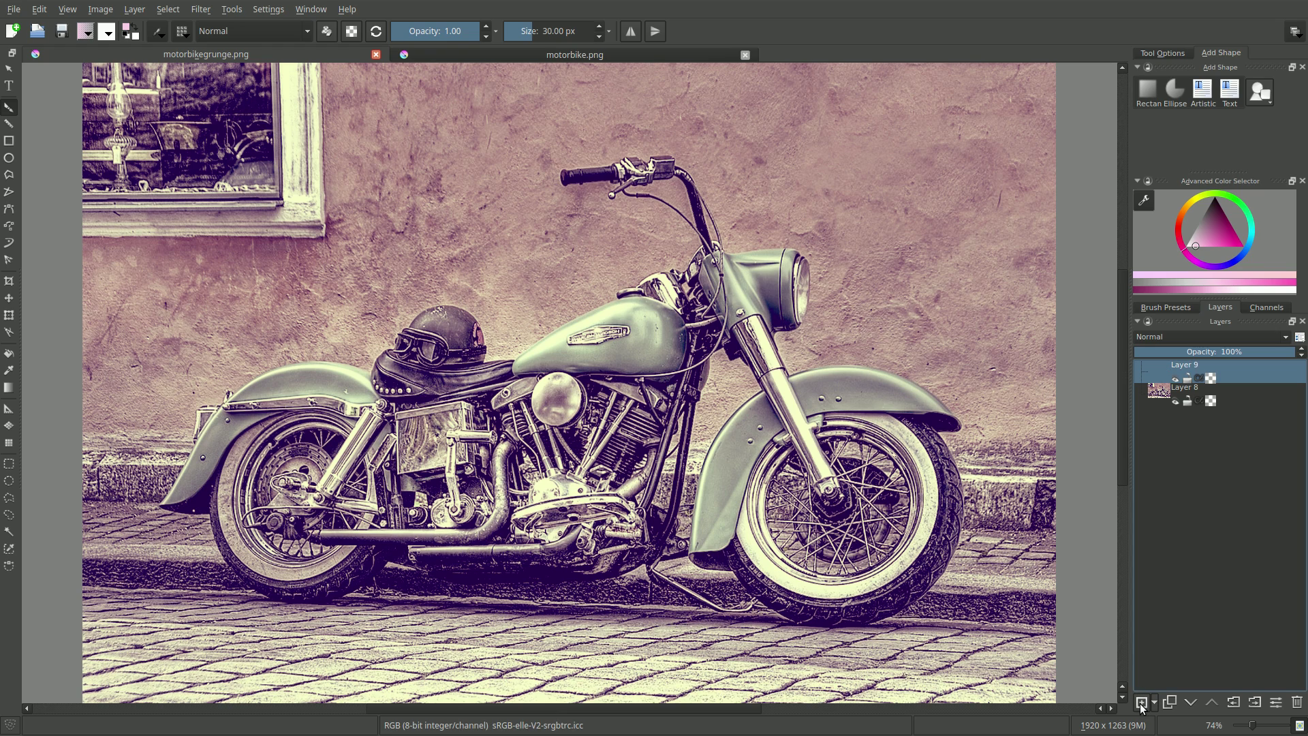
Fill the new Layer 9 with solid dark navy #070044
left_click(126, 30)
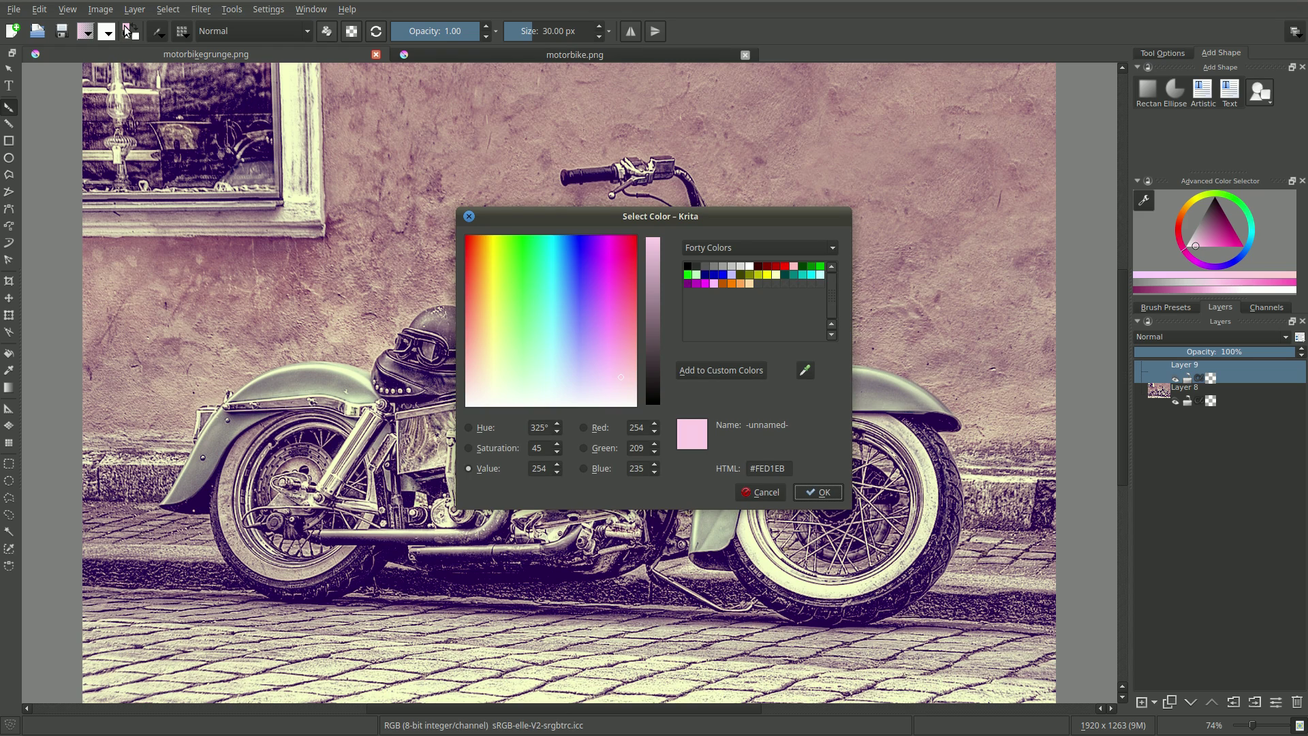
double_click(773, 467)
type("0700")
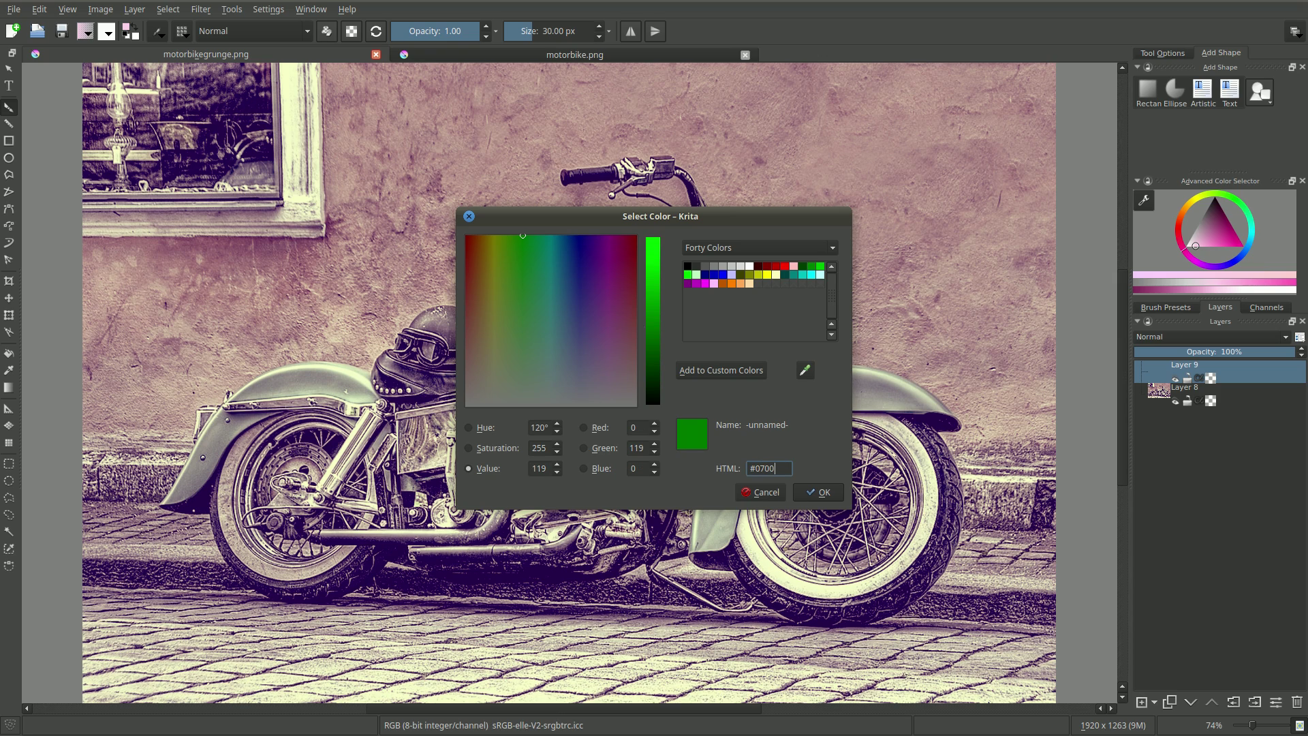
type("44")
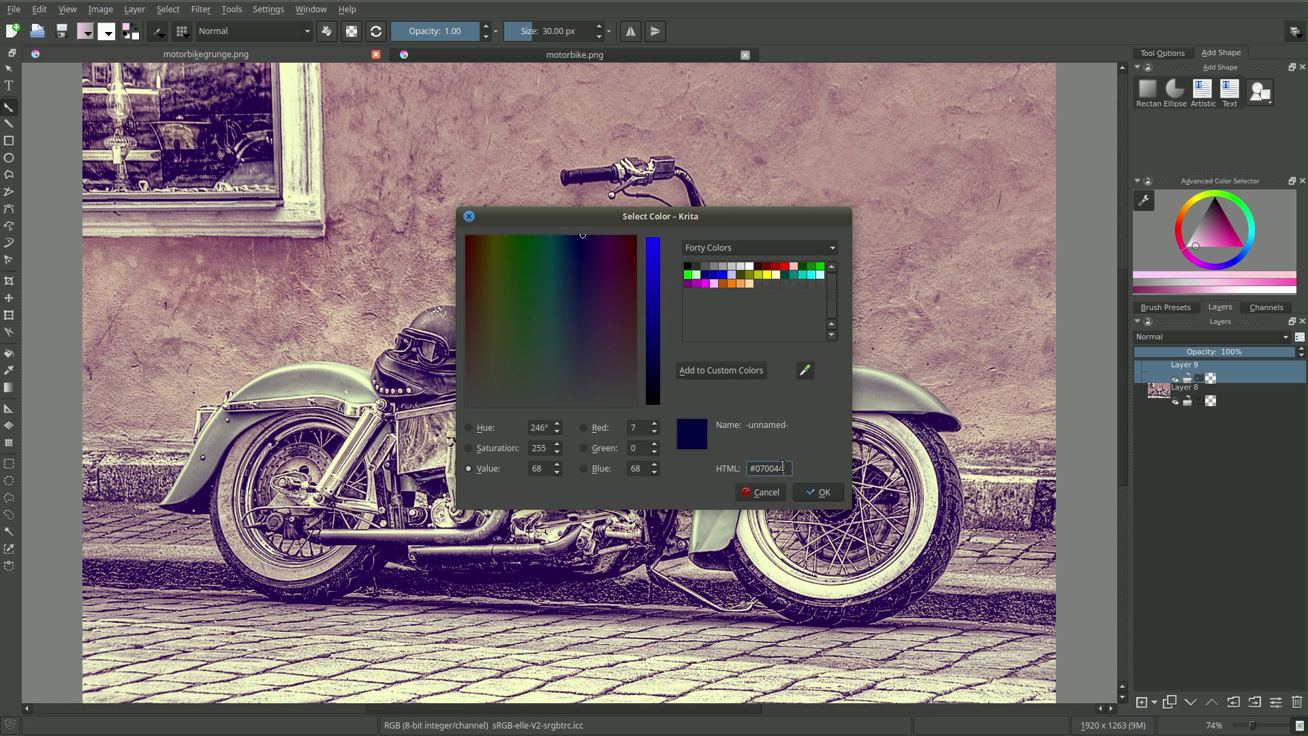
left_click(822, 492)
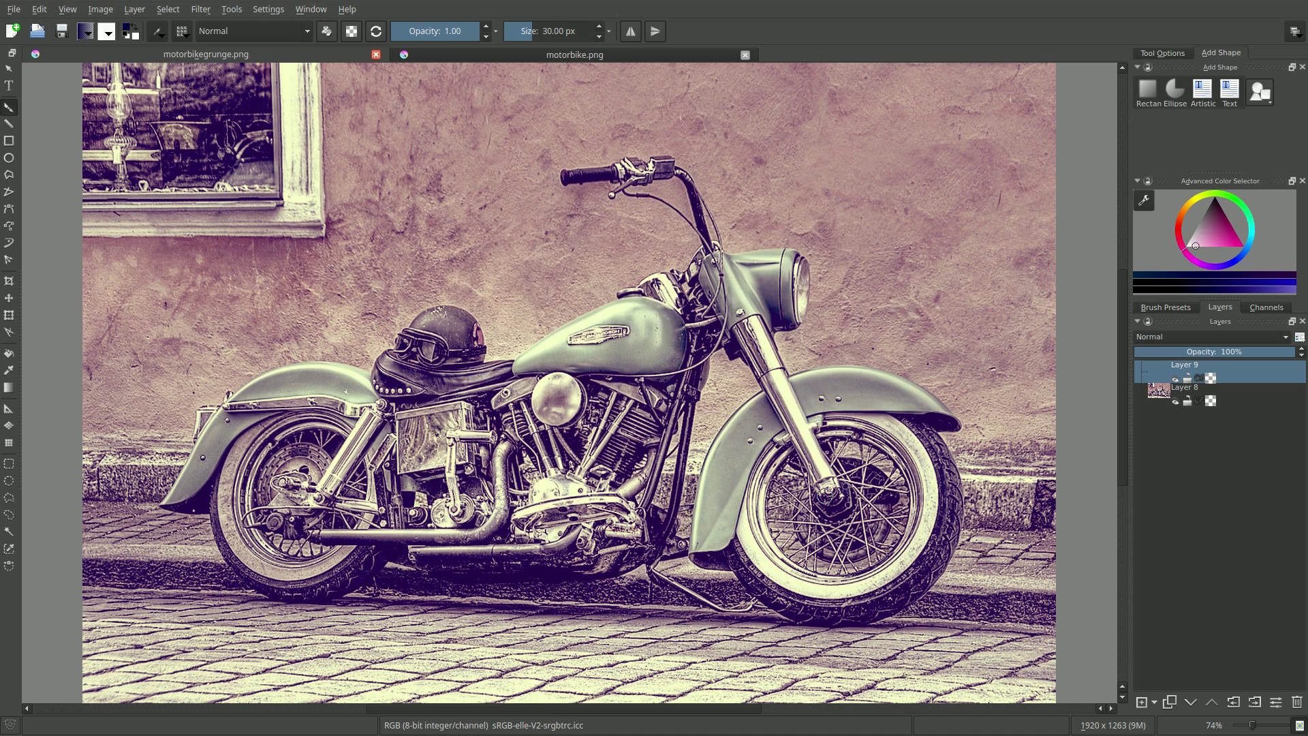
key("shift+BackSpace")
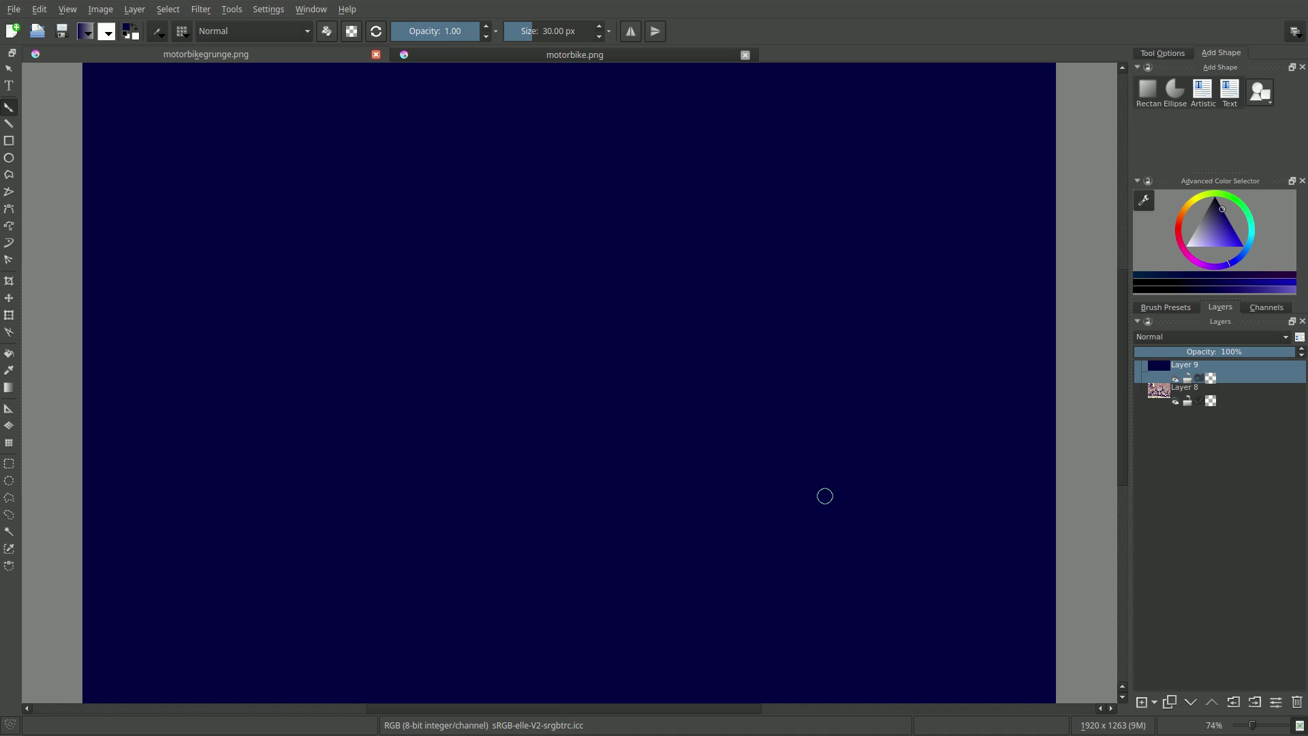
Apply G'MIC Layers > Blend [standard] to the active and lower layers in Exclusion mode
left_click(195, 9)
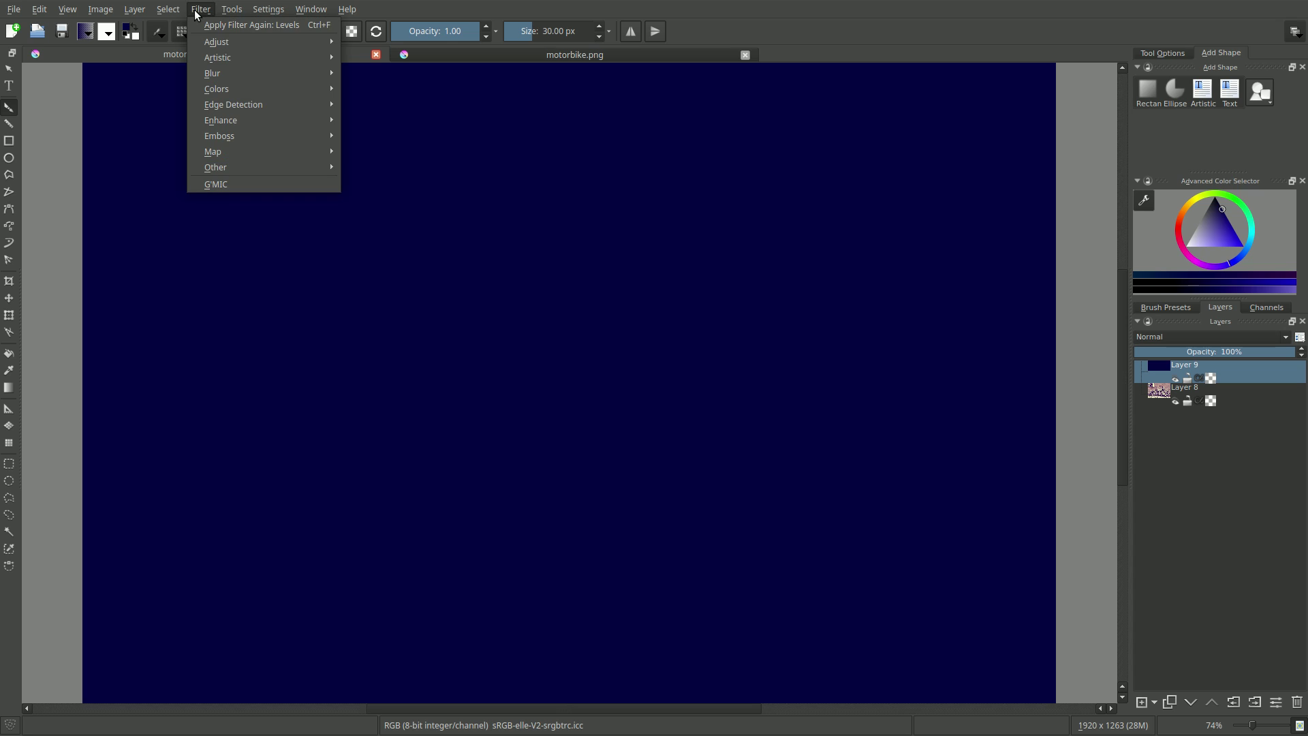
left_click(215, 184)
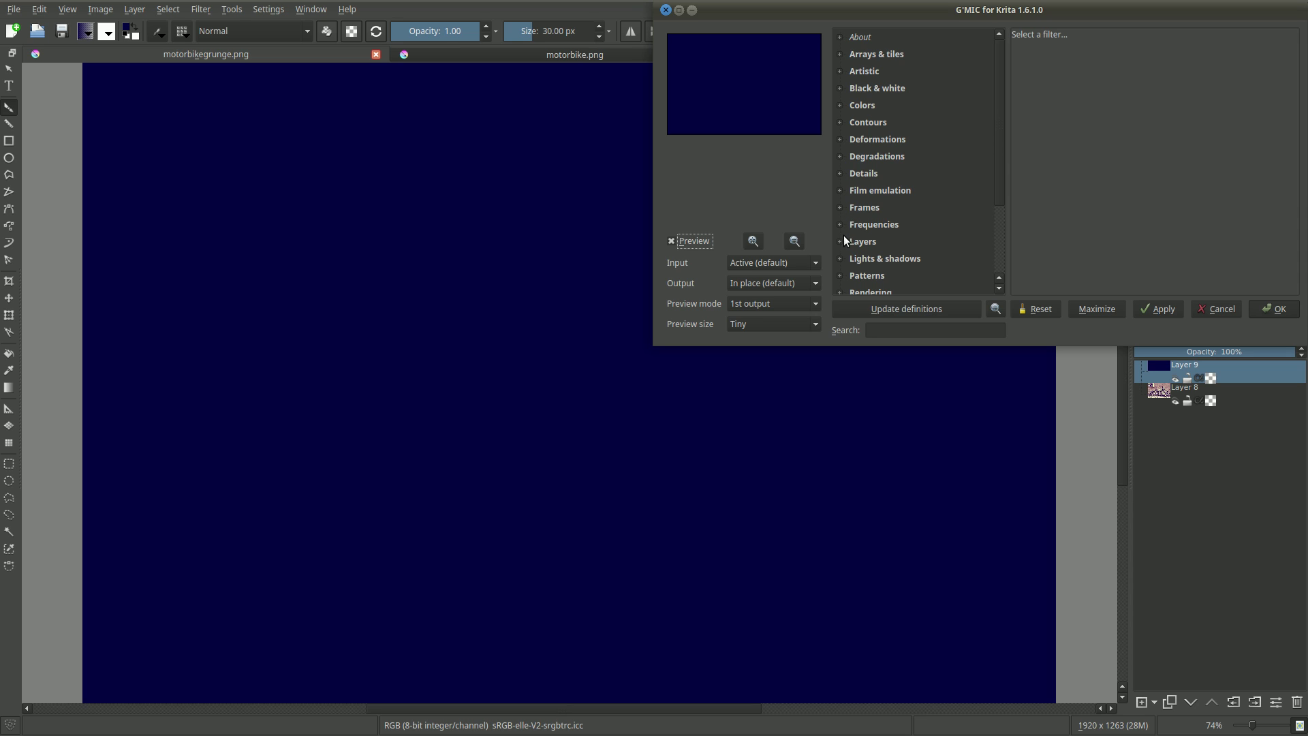
left_click(840, 240)
scroll(878, 255, "down", 3)
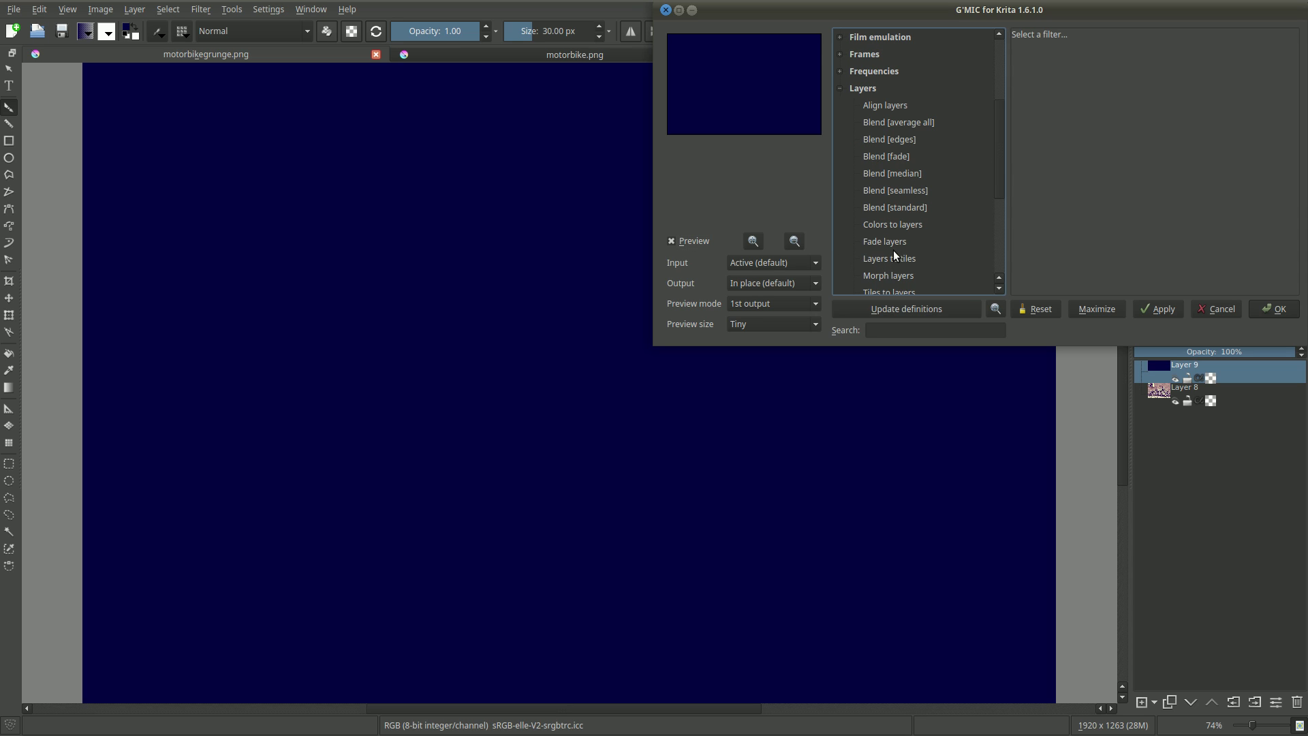
left_click(904, 210)
left_click(785, 265)
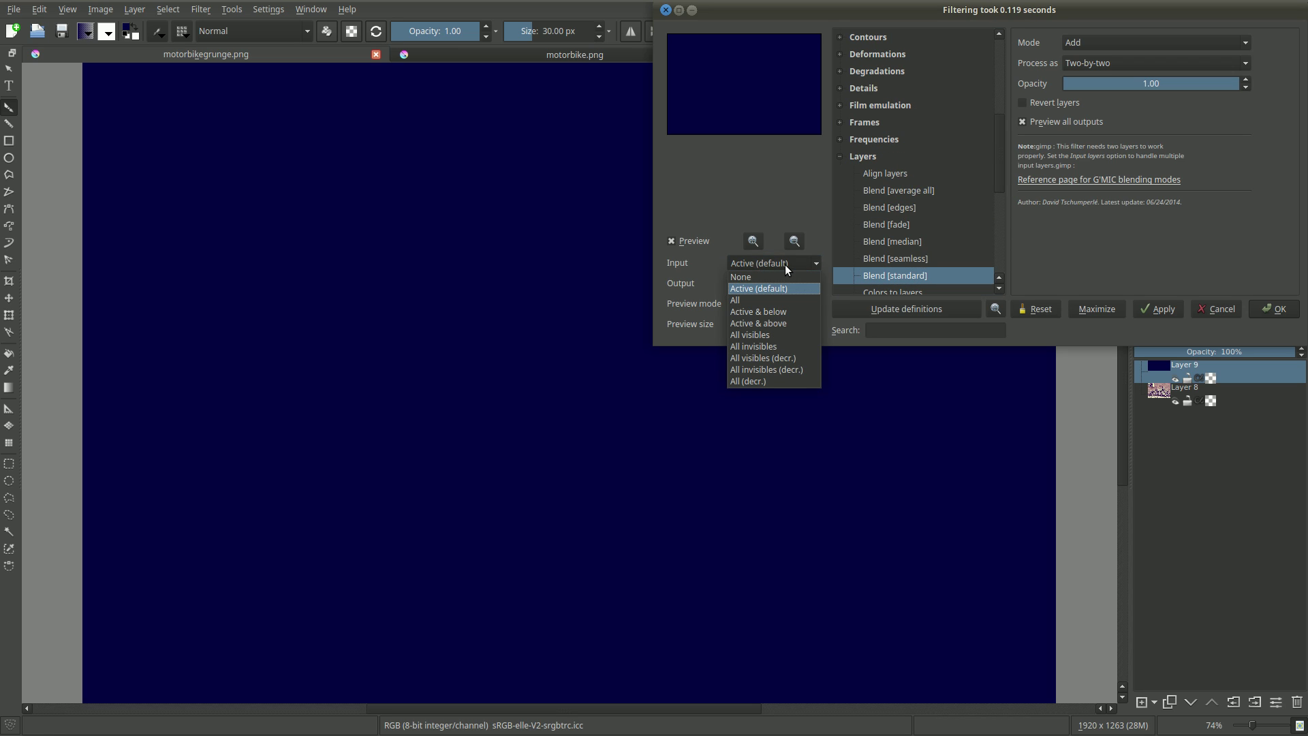
left_click(783, 312)
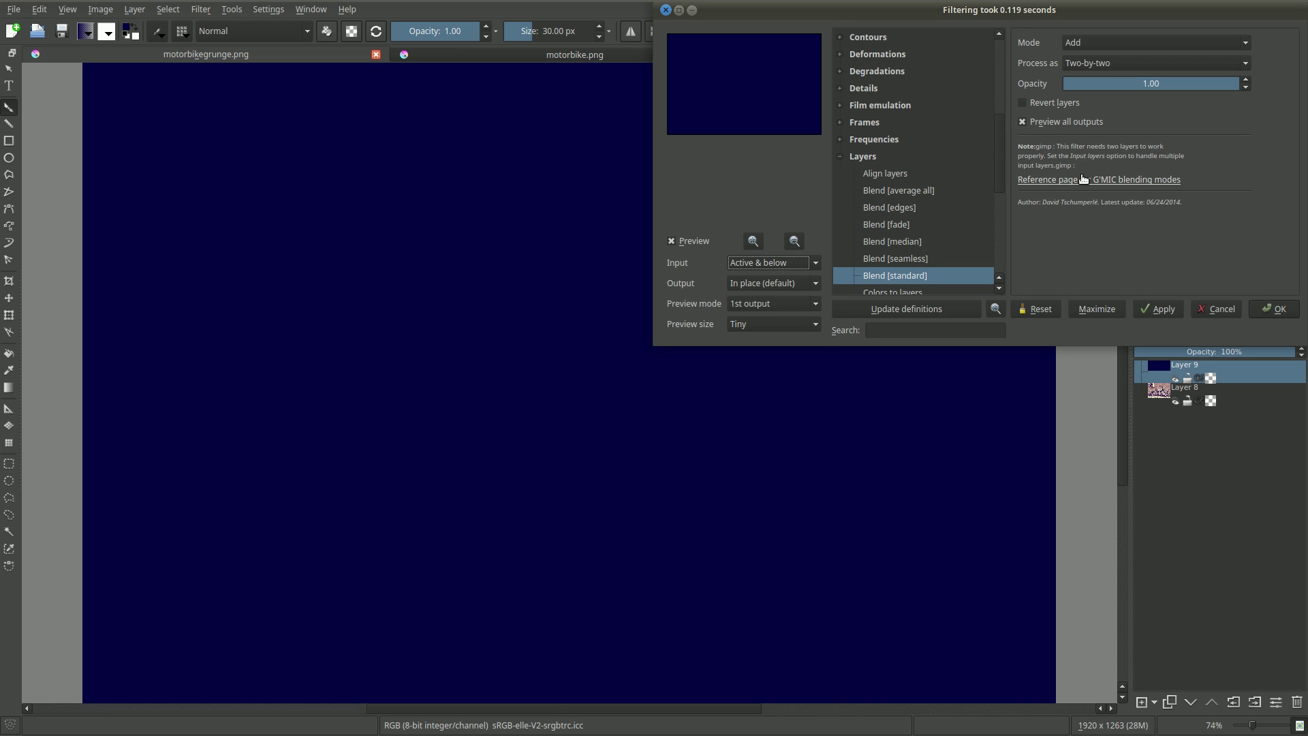
left_click(1130, 43)
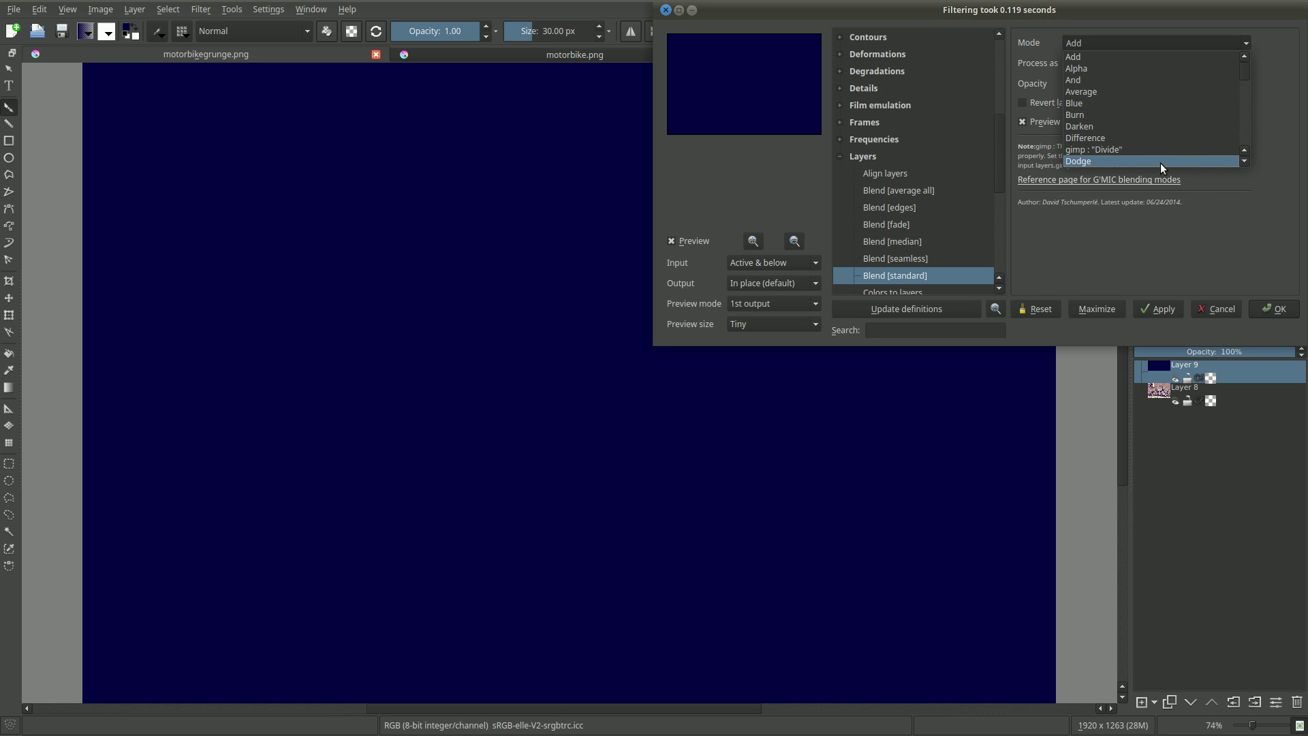
scroll(1248, 120, "down", 1)
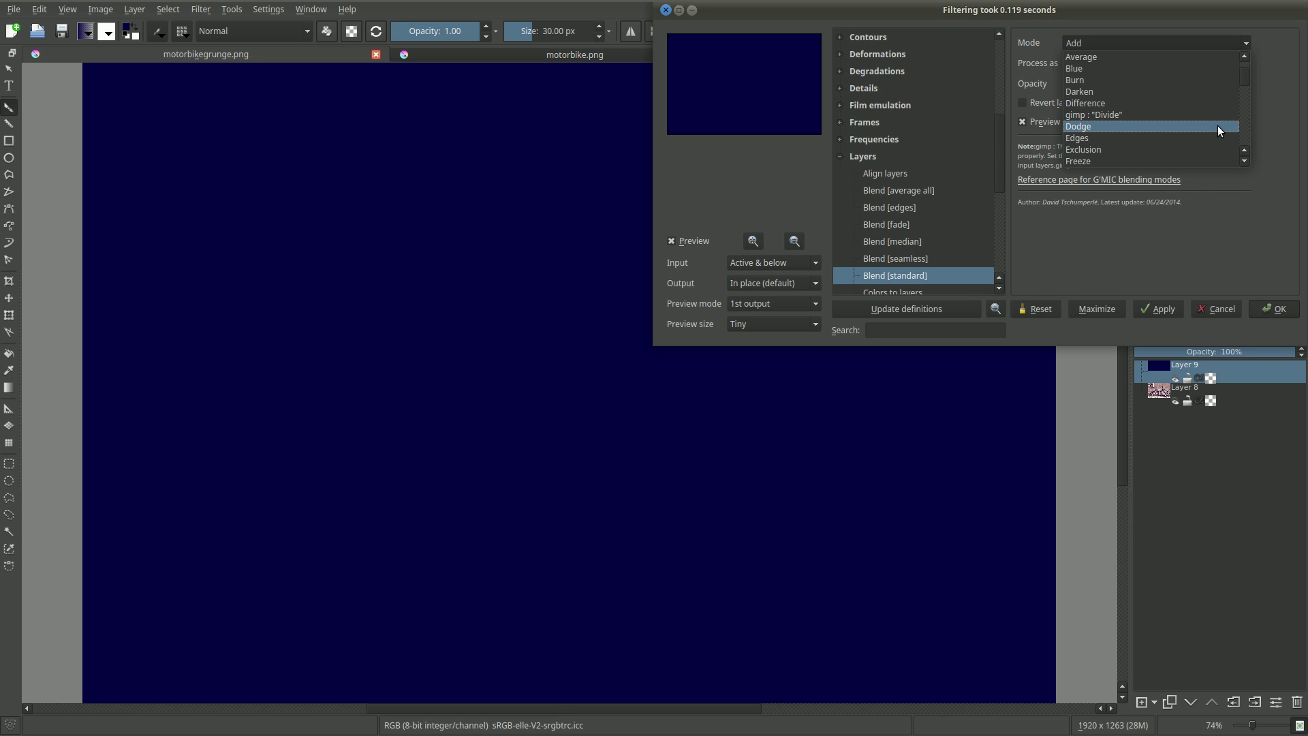
left_click(1175, 148)
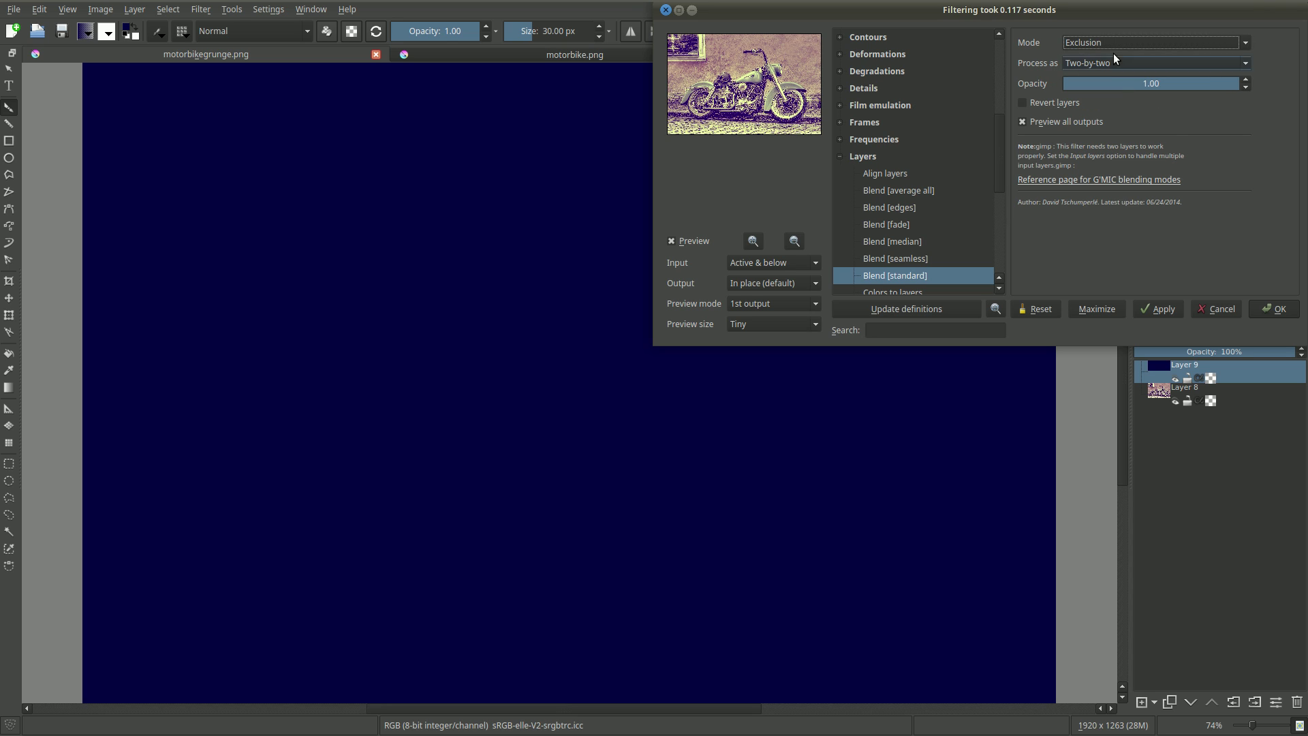
left_click(1274, 309)
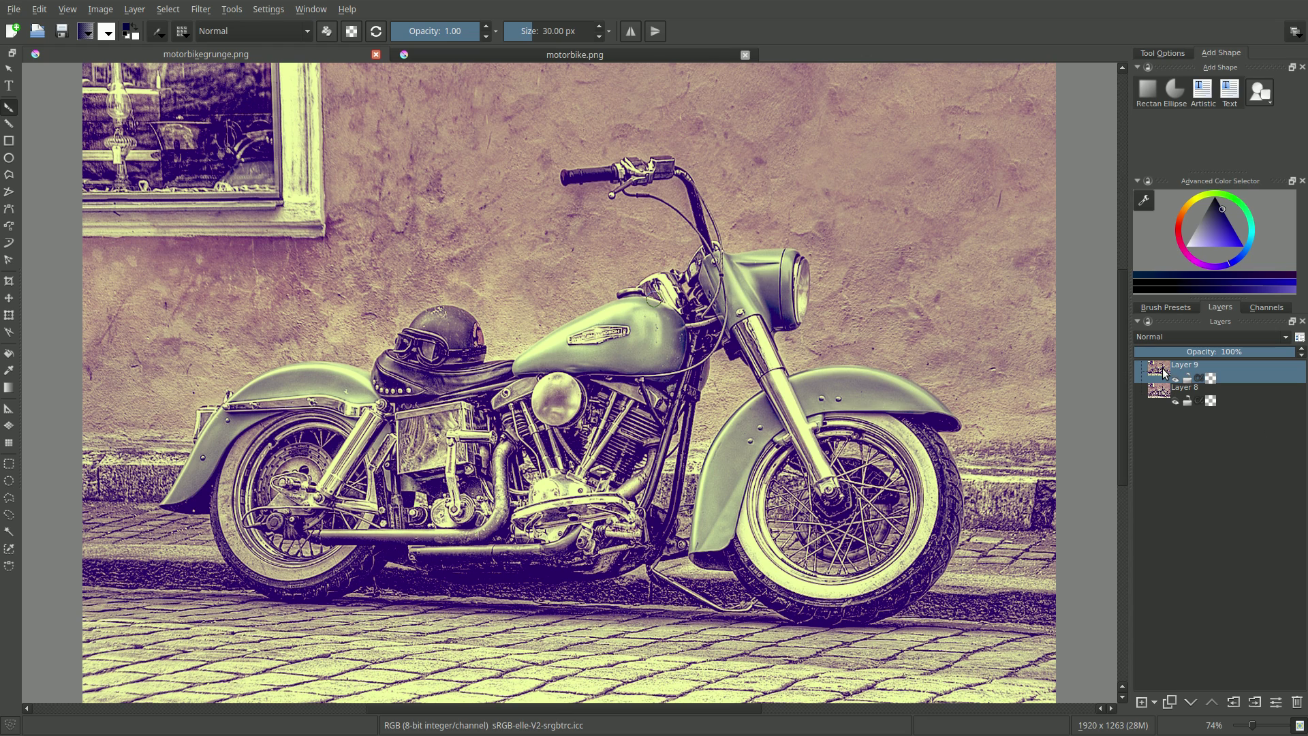
Flatten the image into Layer 10 and import motorbikegrunge.png as a new layer
right_click(1164, 371)
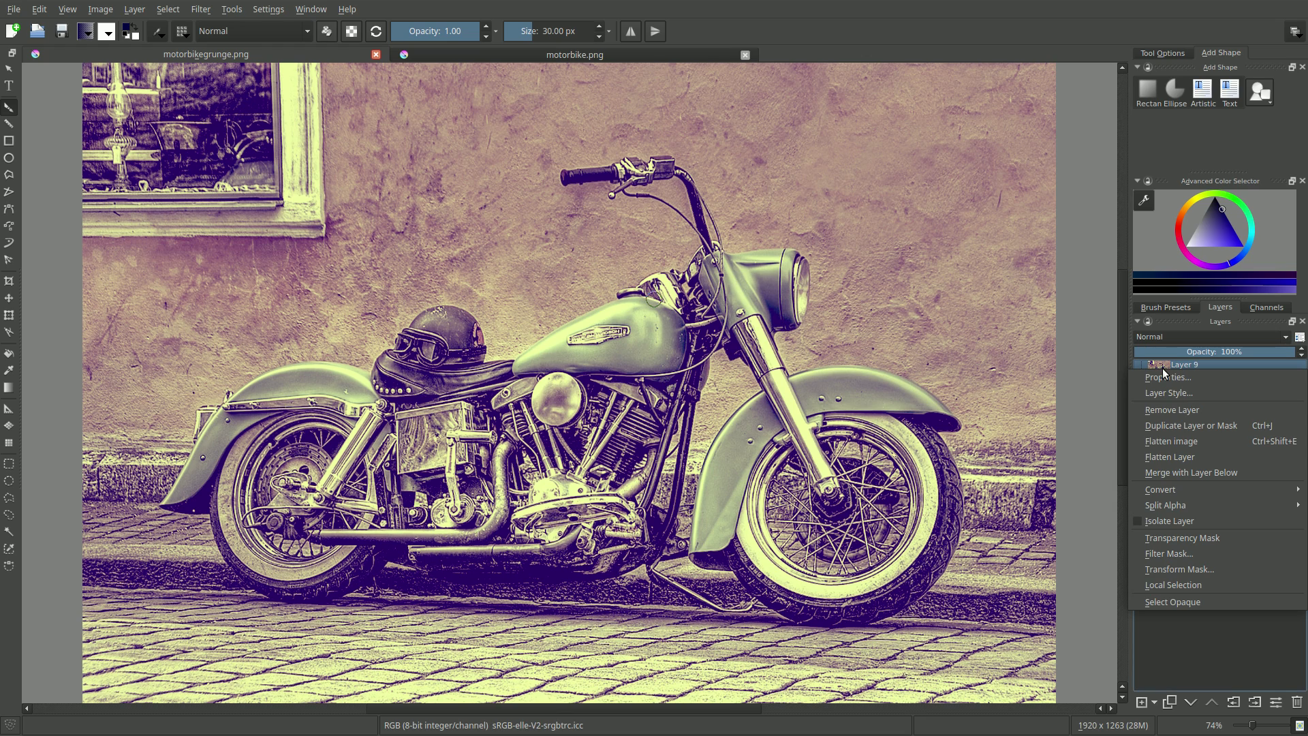
left_click(1170, 441)
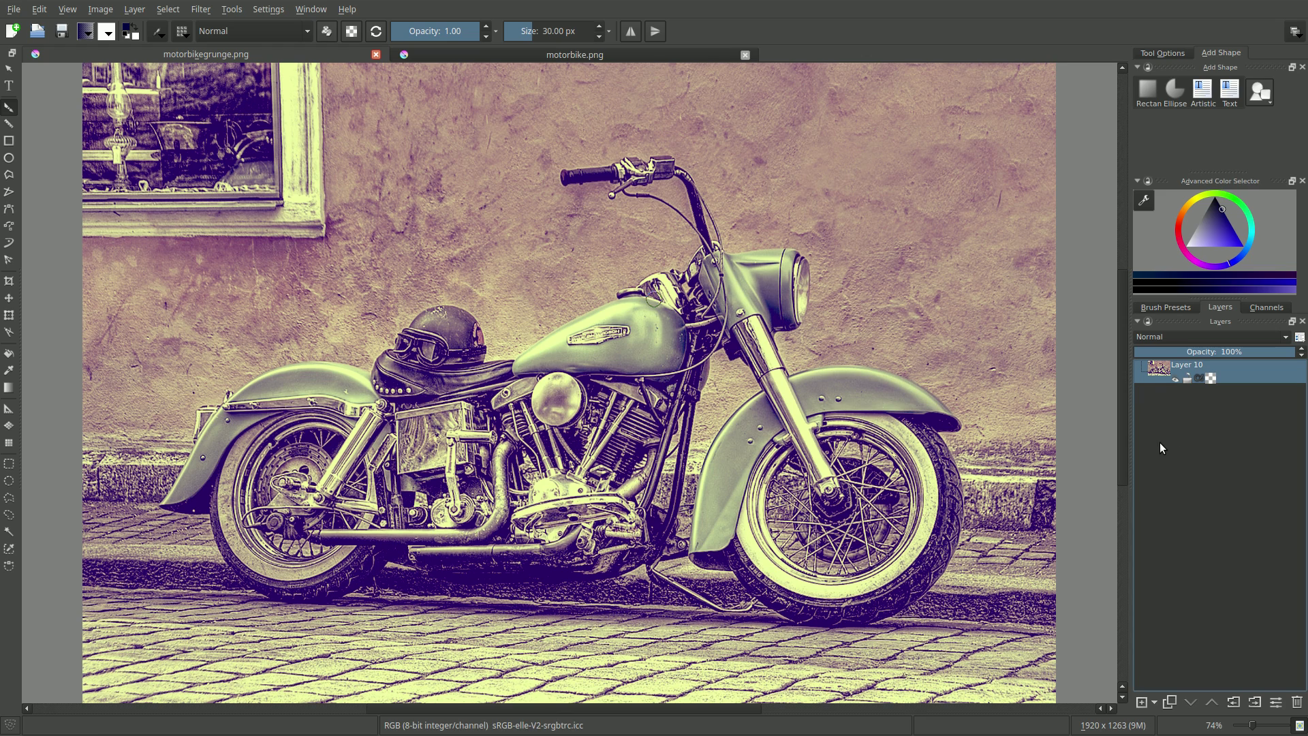
left_click(134, 9)
mouse_move(165, 41)
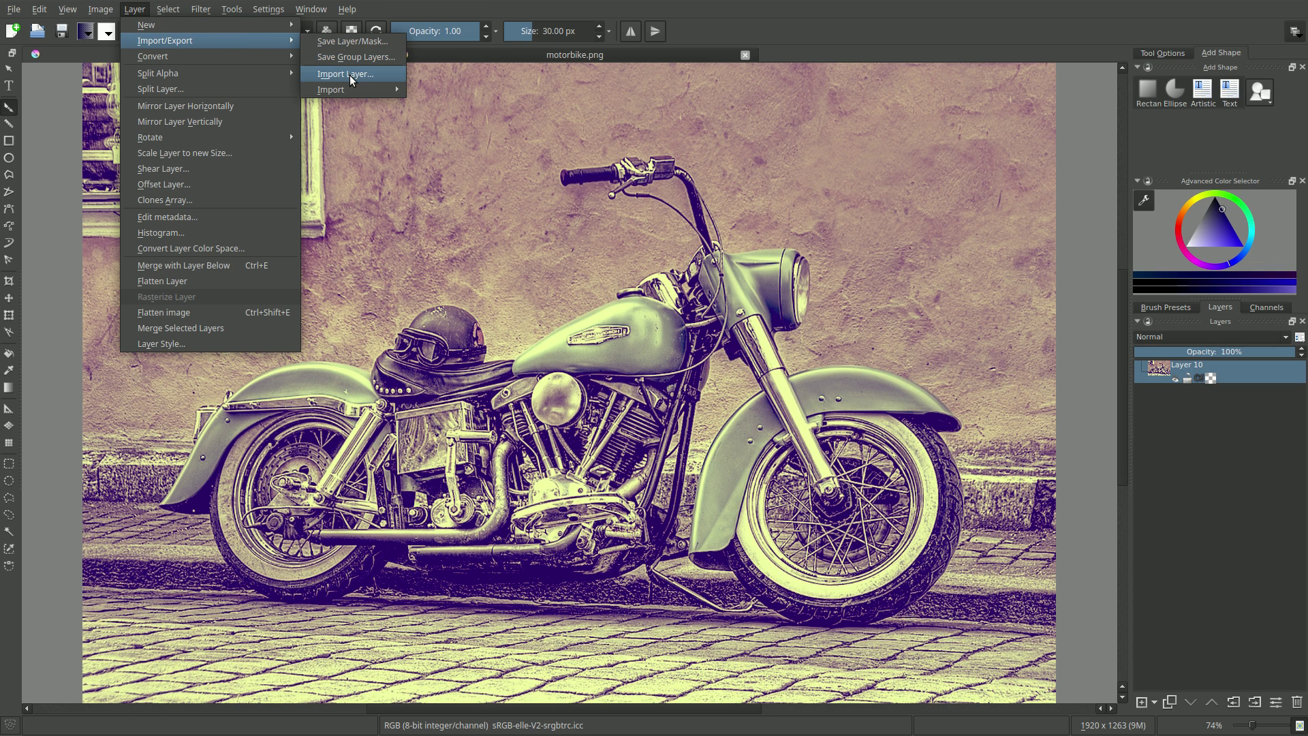
left_click(349, 73)
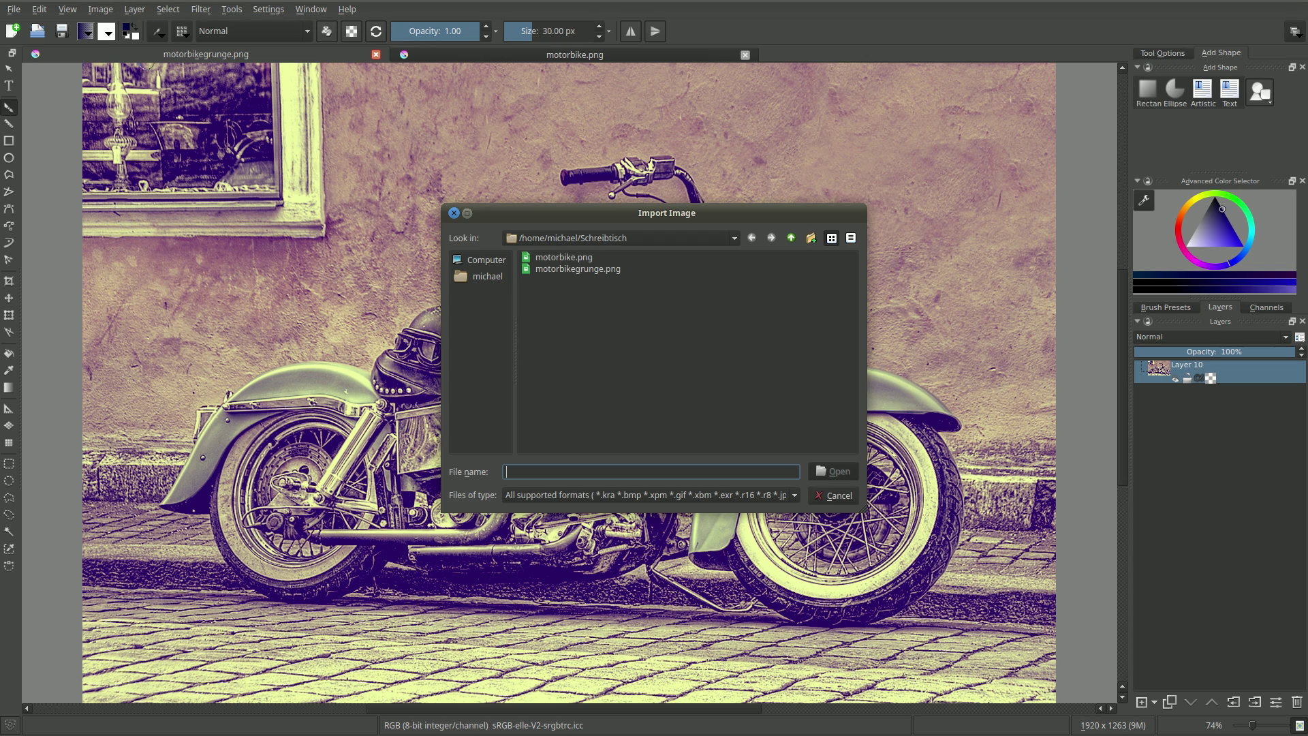
left_click(560, 271)
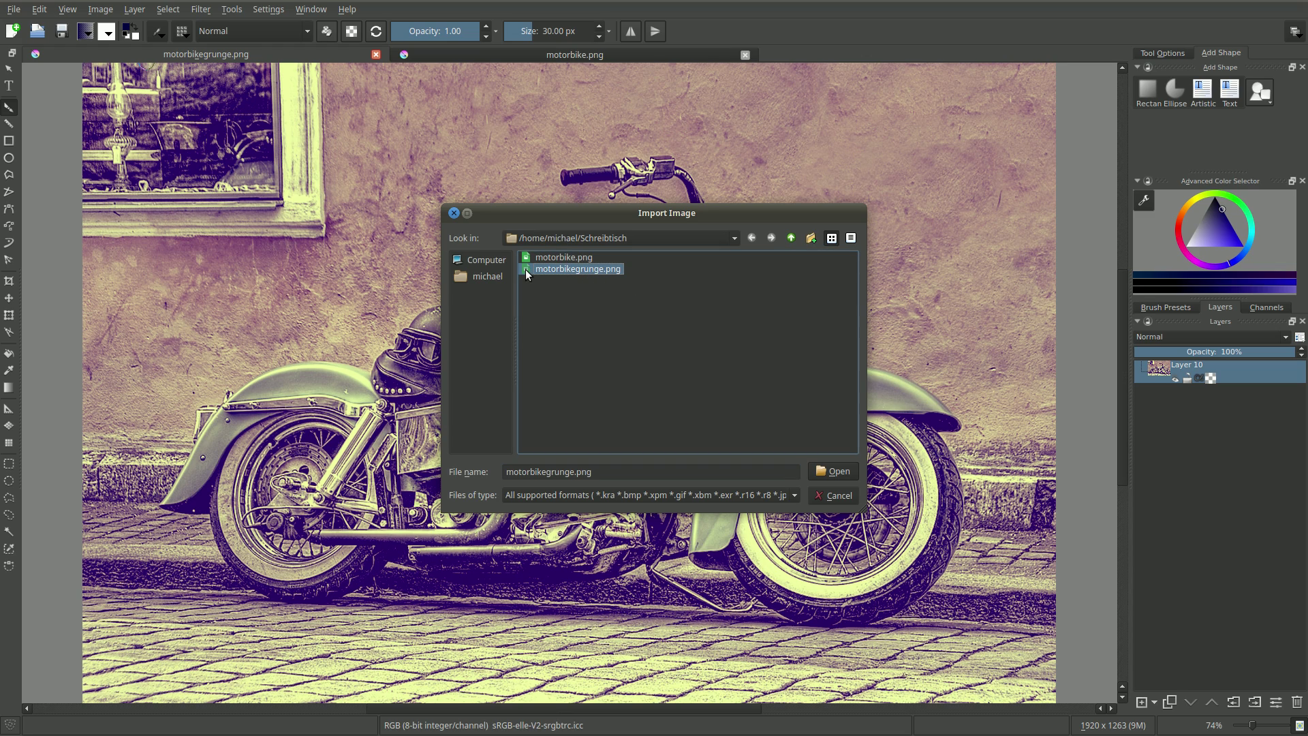
left_click(828, 471)
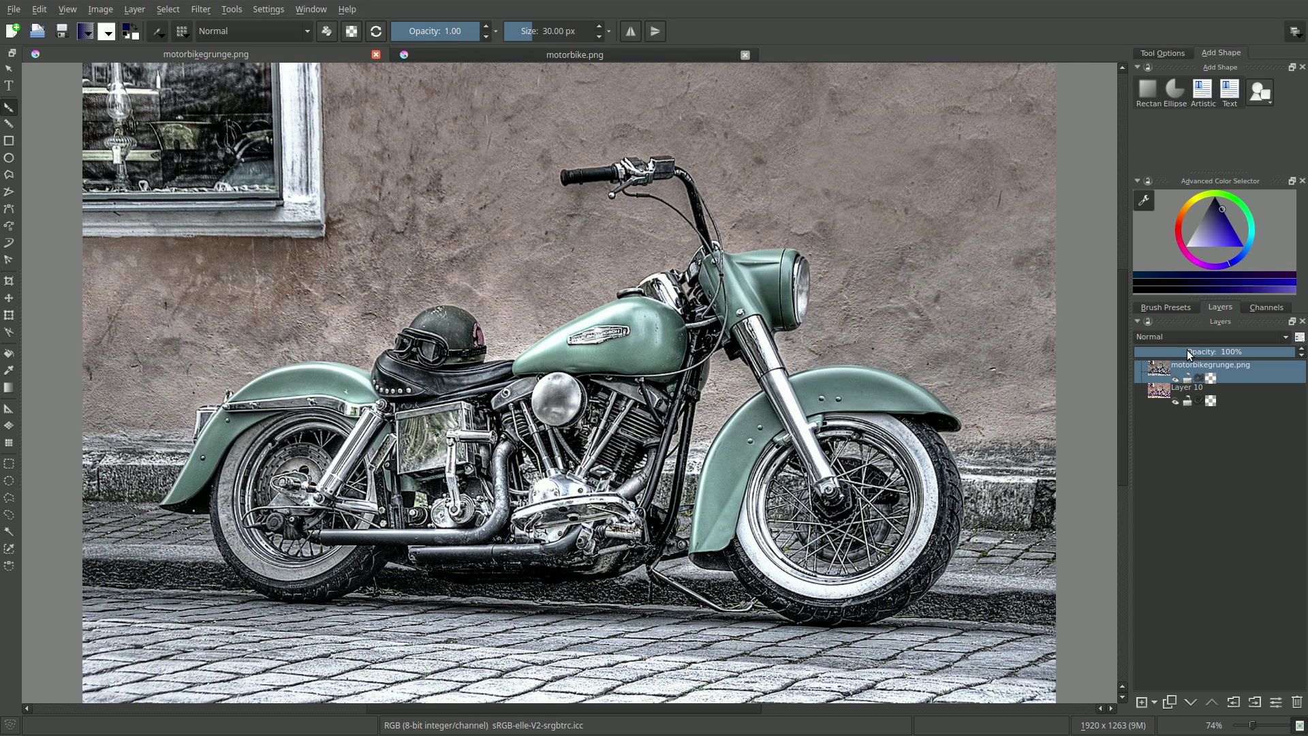
Blend the grunge layer in Soft Light (SVG) and toggle its visibility to compare
left_click(1202, 337)
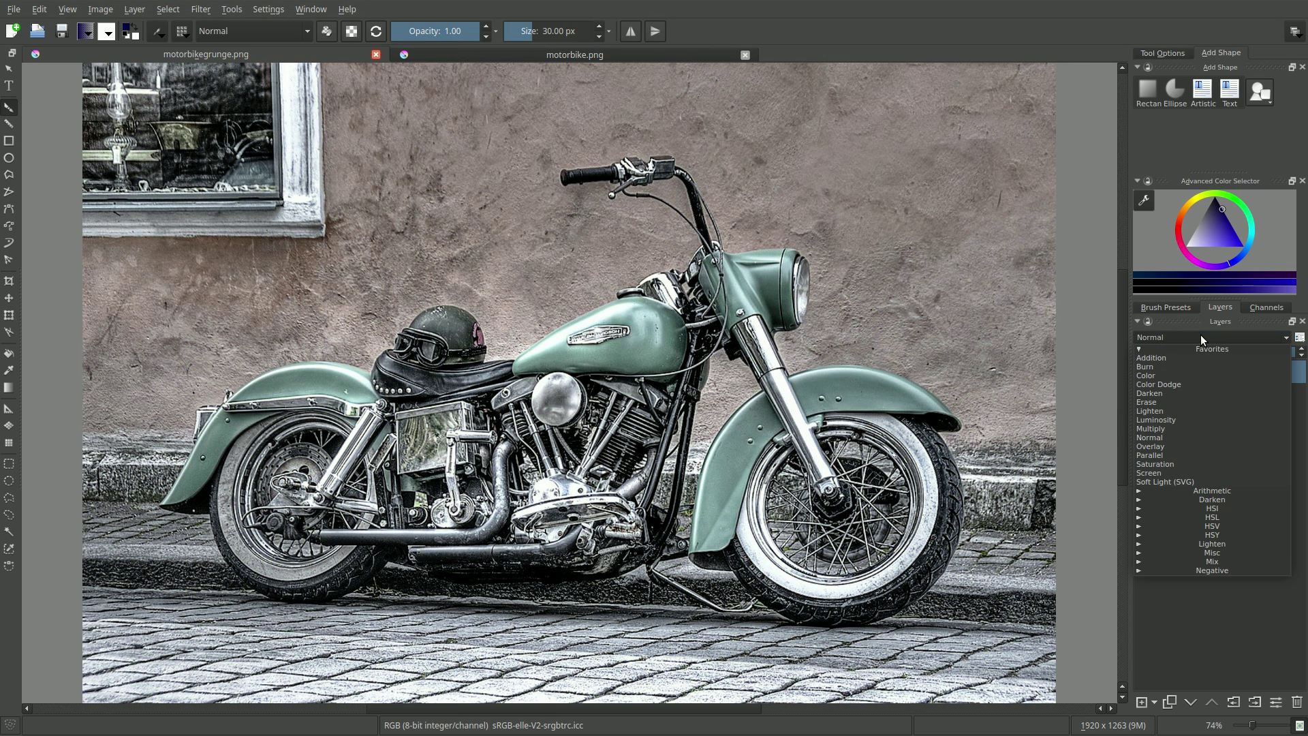
left_click(1212, 483)
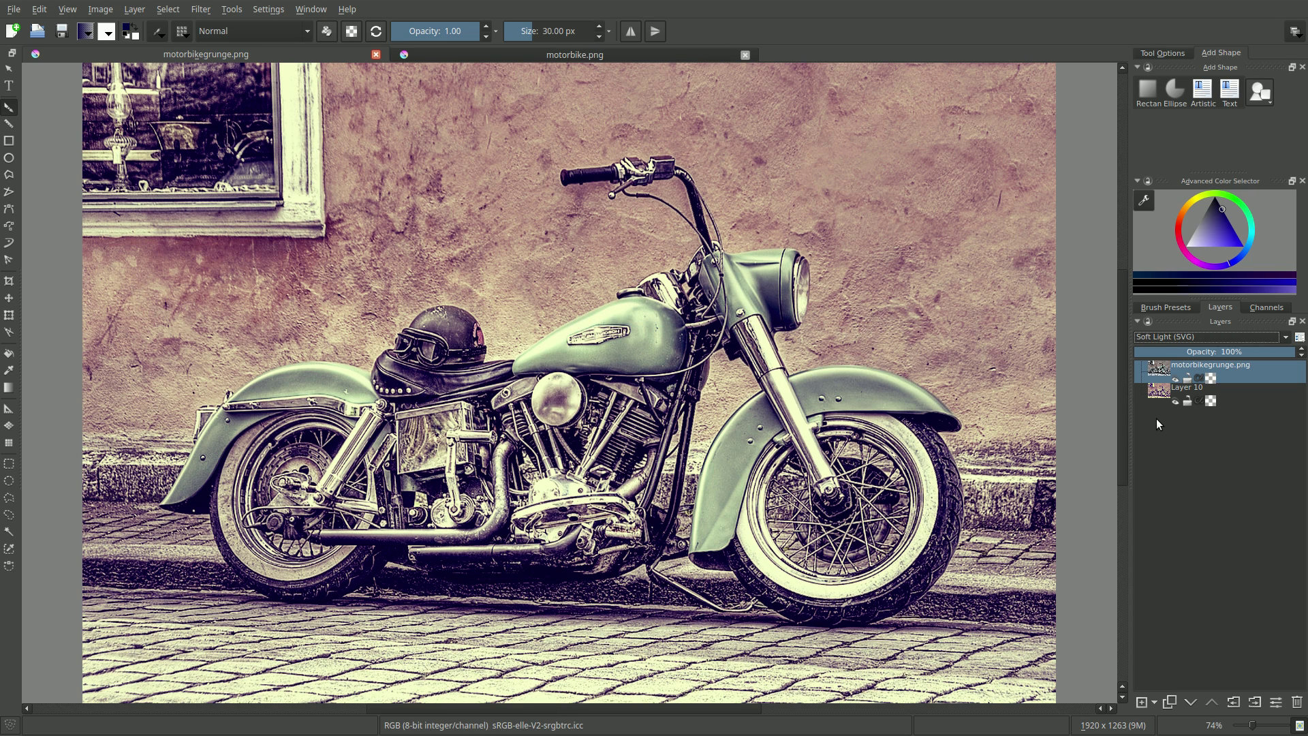
left_click(1176, 379)
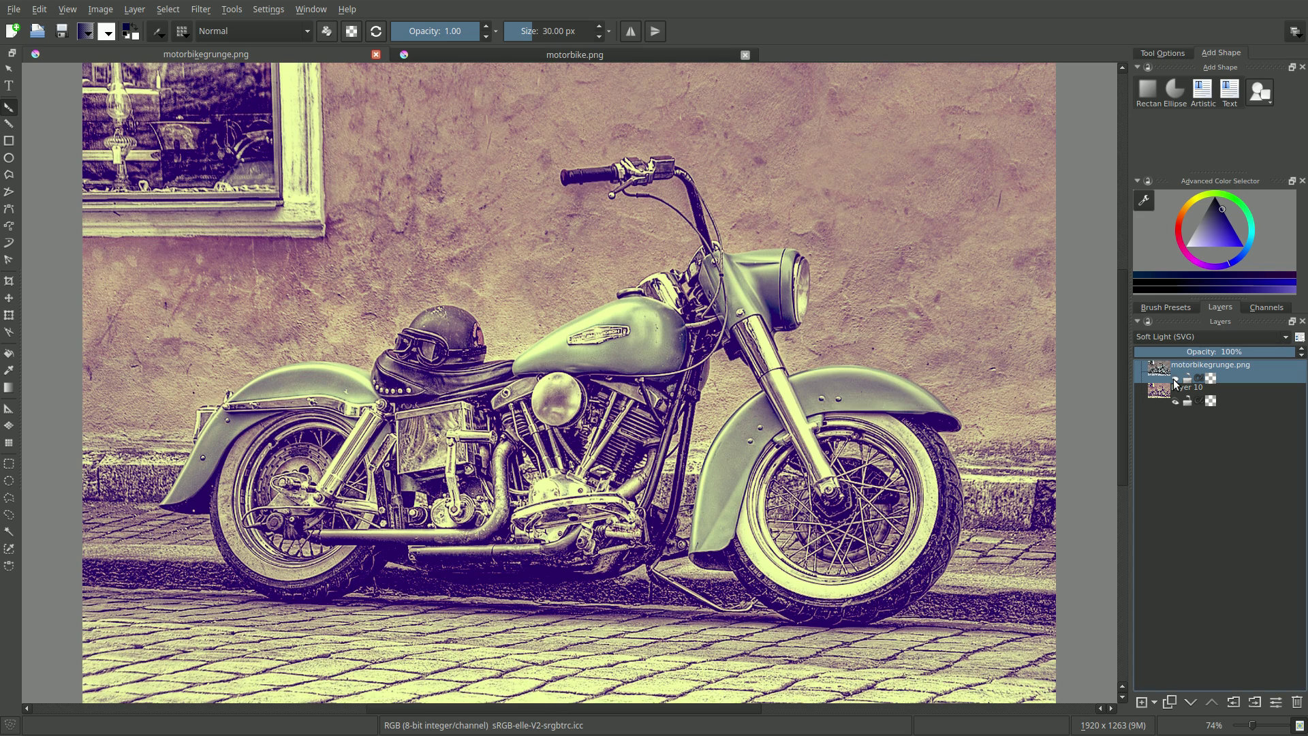
Flatten into Layer 11, compare with motorbike.png, then return to motorbikegrunge.png
right_click(1165, 368)
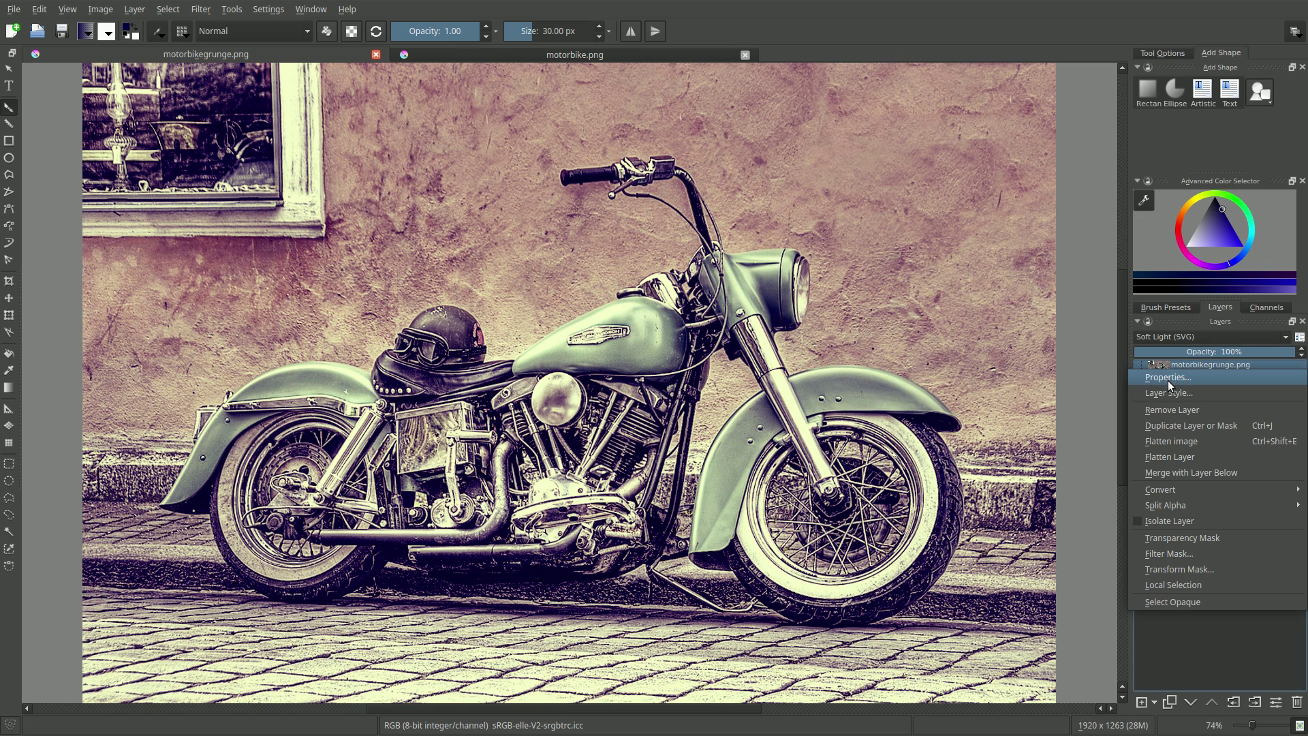
left_click(1178, 440)
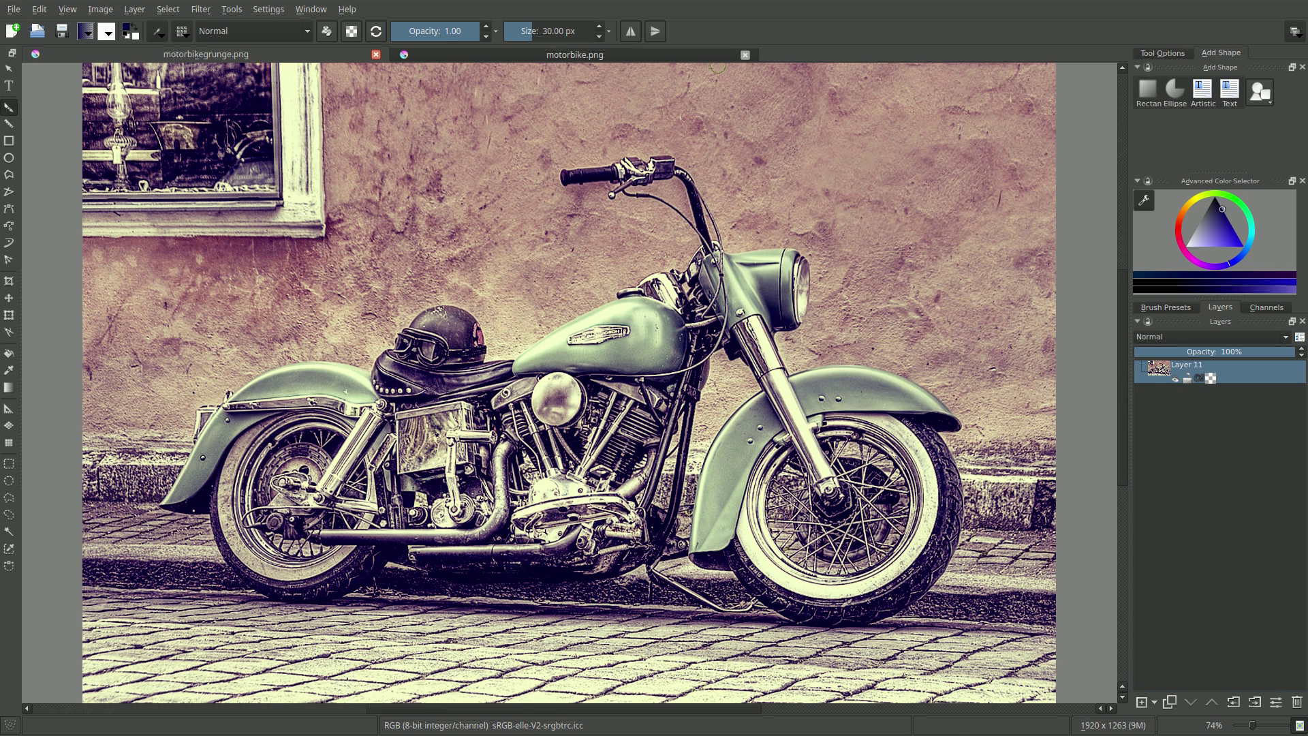
left_click(558, 55)
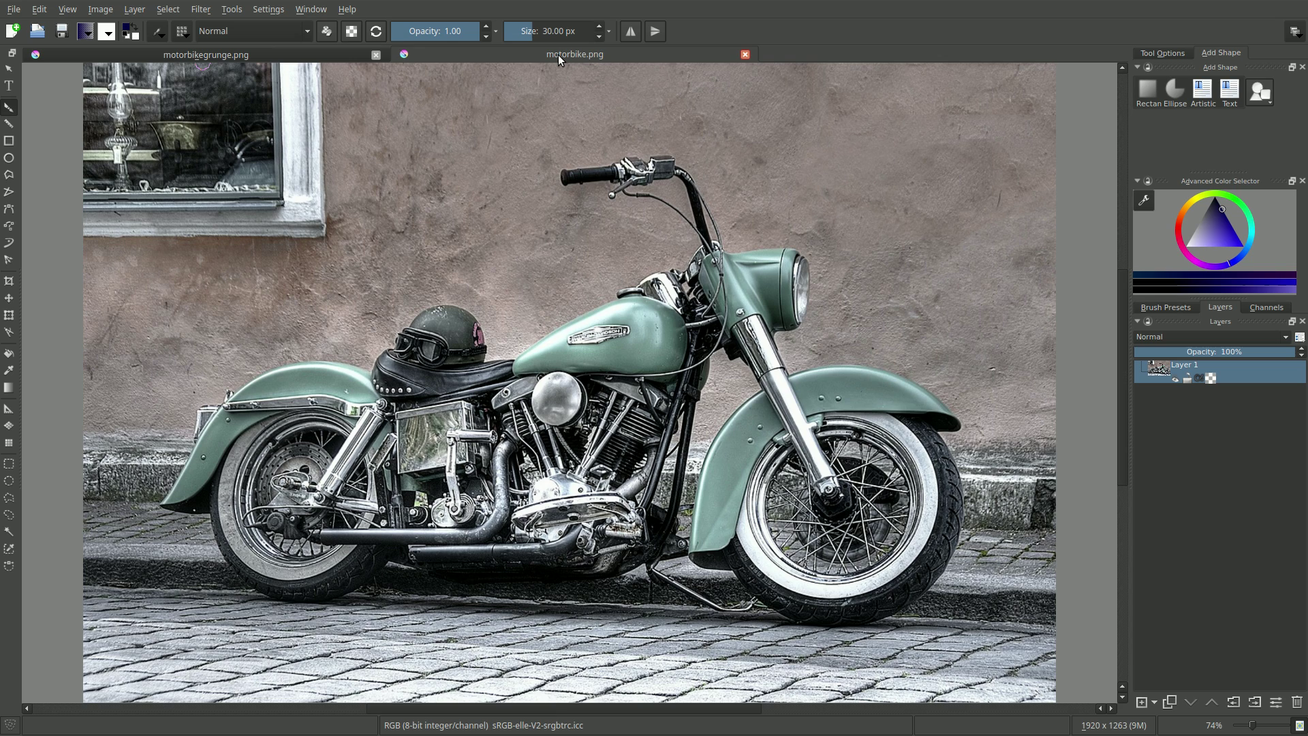
left_click(245, 56)
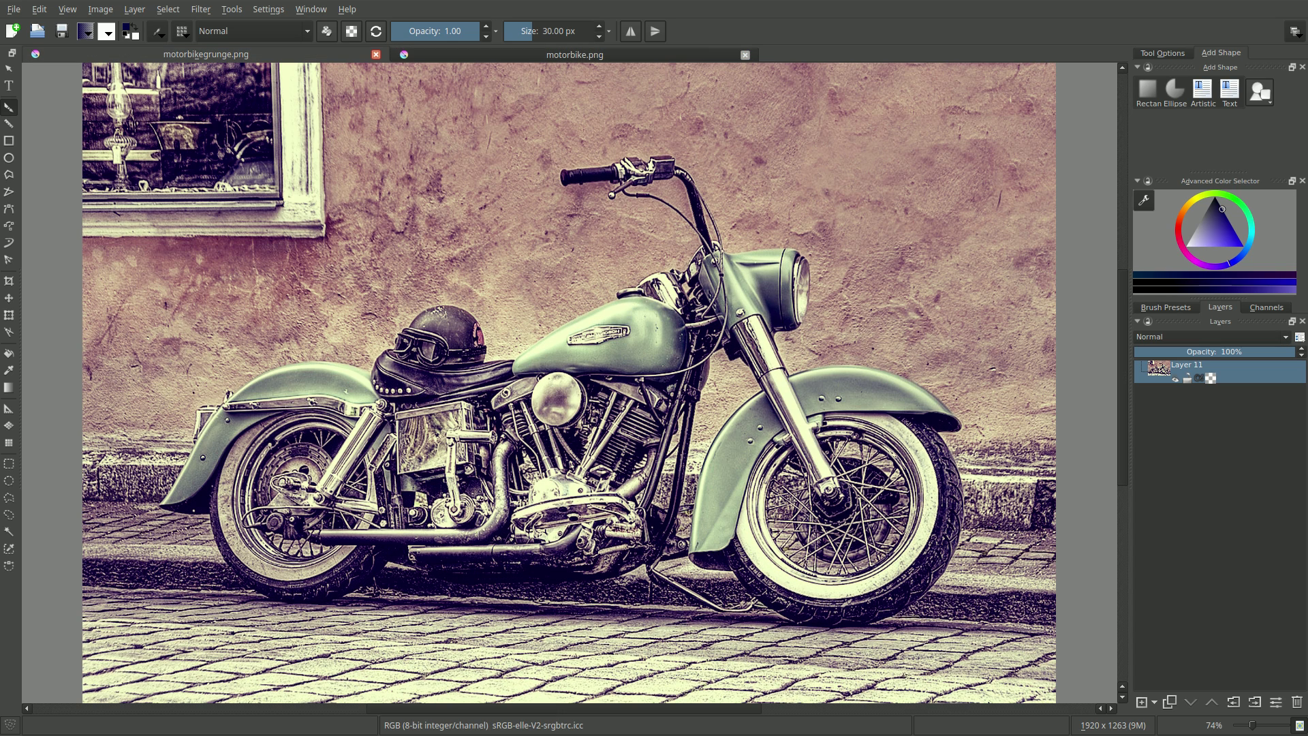